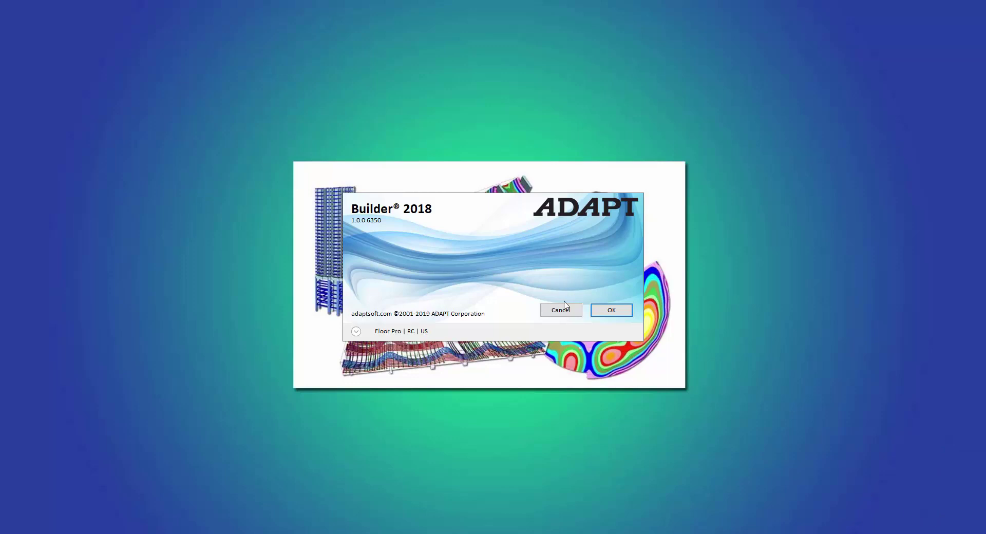
Start the program in PT/RC mode with Floor Pro and US units.
{"action": "left_click", "coordinate": [356, 331]}
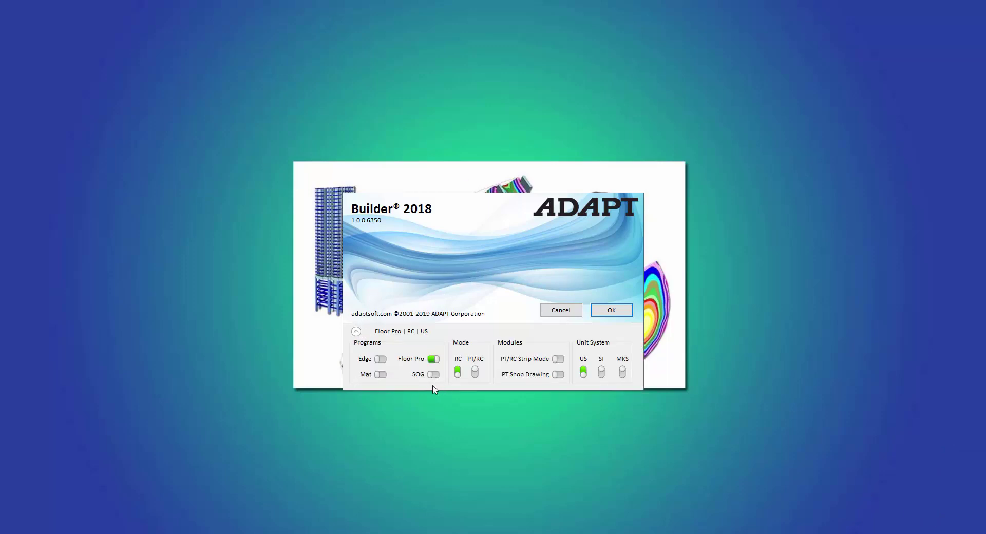
{"action": "left_click", "coordinate": [475, 373]}
{"action": "left_click", "coordinate": [611, 310]}
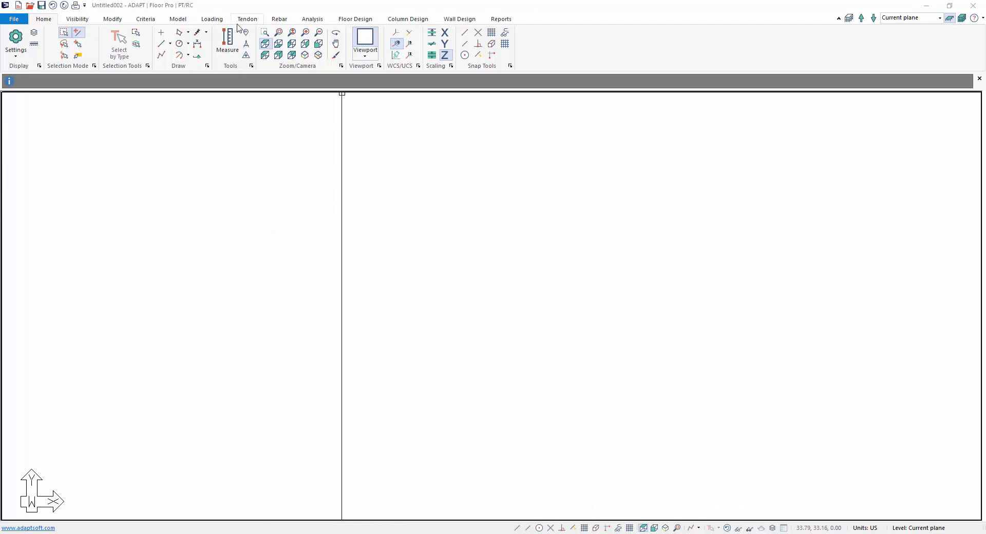
Define the structure in the Floor Wizard with 10 spans of 30 ft in X and 3 spans in Y, setting the column sizes as well.
{"action": "left_click", "coordinate": [177, 19]}
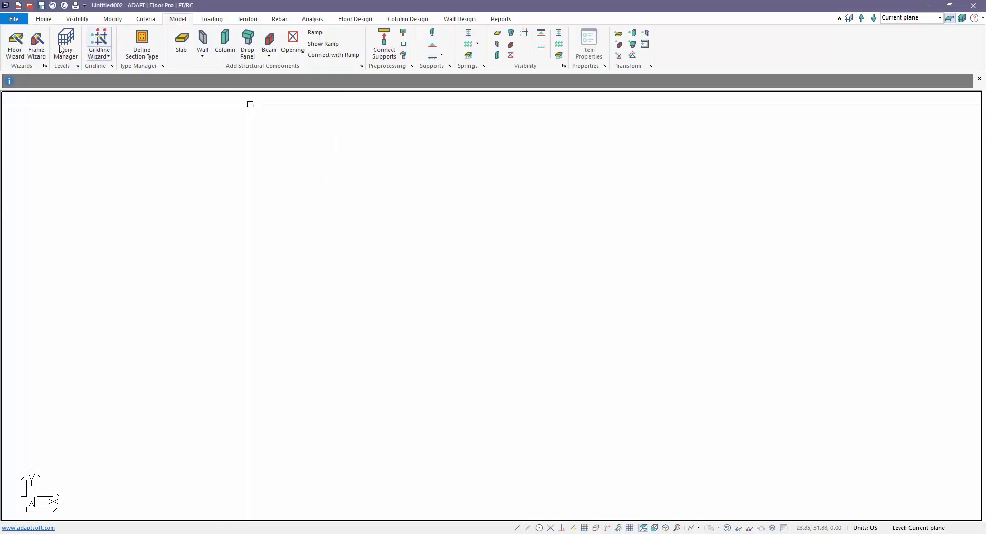
{"action": "left_click", "coordinate": [12, 57]}
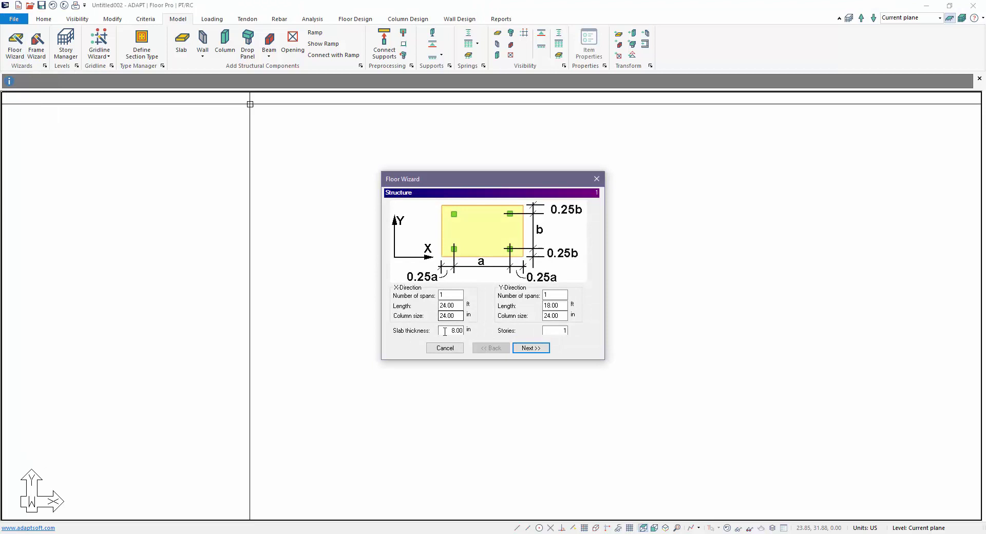
{"action": "double_click", "coordinate": [456, 296]}
{"action": "double_click", "coordinate": [461, 307]}
{"action": "type", "text": "30"}
{"action": "double_click", "coordinate": [459, 316]}
{"action": "type", "text": "20"}
{"action": "double_click", "coordinate": [565, 295]}
{"action": "double_click", "coordinate": [561, 305]}
{"action": "double_click", "coordinate": [562, 316]}
{"action": "left_click", "coordinate": [531, 348]}
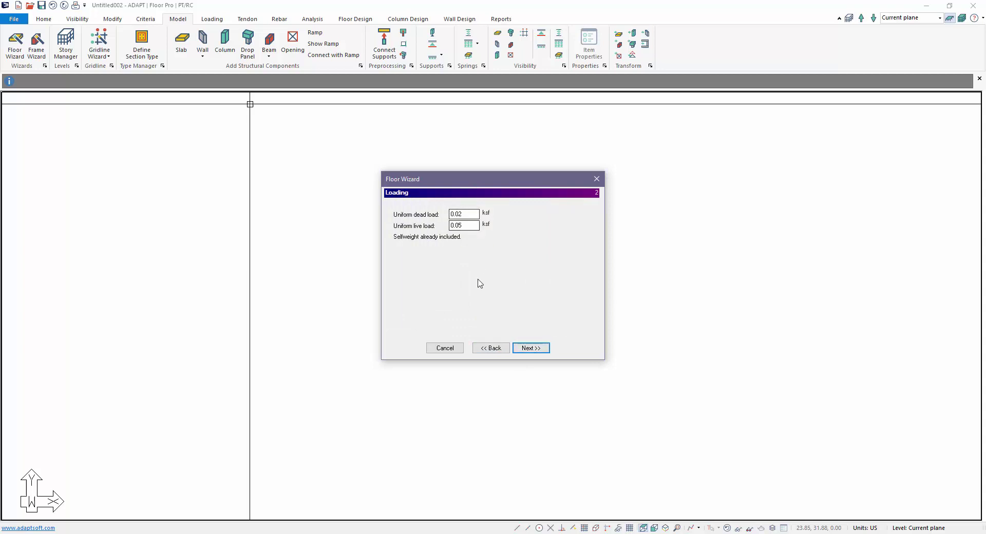
Generate the floor with 0.02 ksf dead load, 0.05 ksf live load, and distributed and banded tendons at 150 psi P/A.
{"action": "left_click", "coordinate": [529, 348]}
{"action": "left_click", "coordinate": [528, 348]}
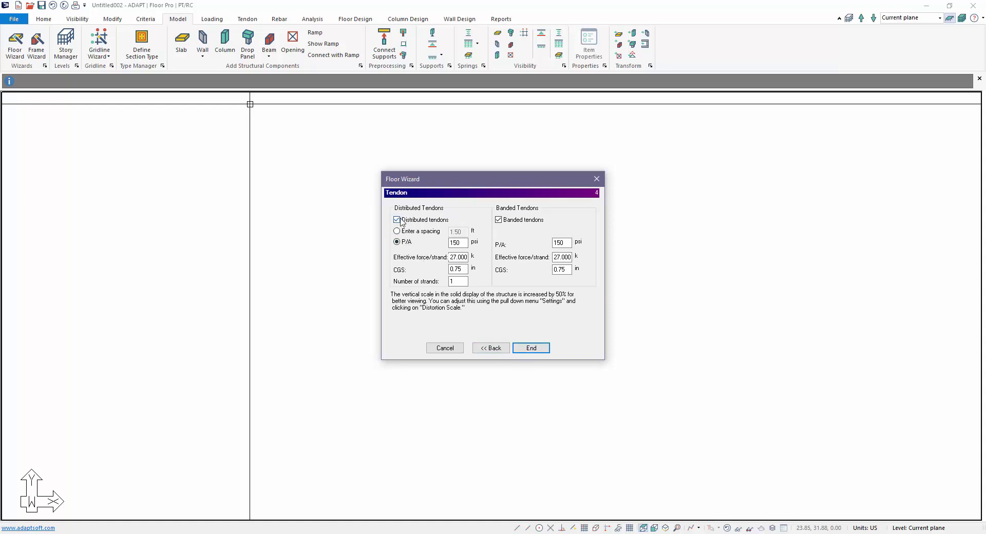
{"action": "left_click", "coordinate": [526, 348]}
{"action": "scroll", "coordinate": [516, 352], "scroll_direction": "down", "scroll_amount": 1}
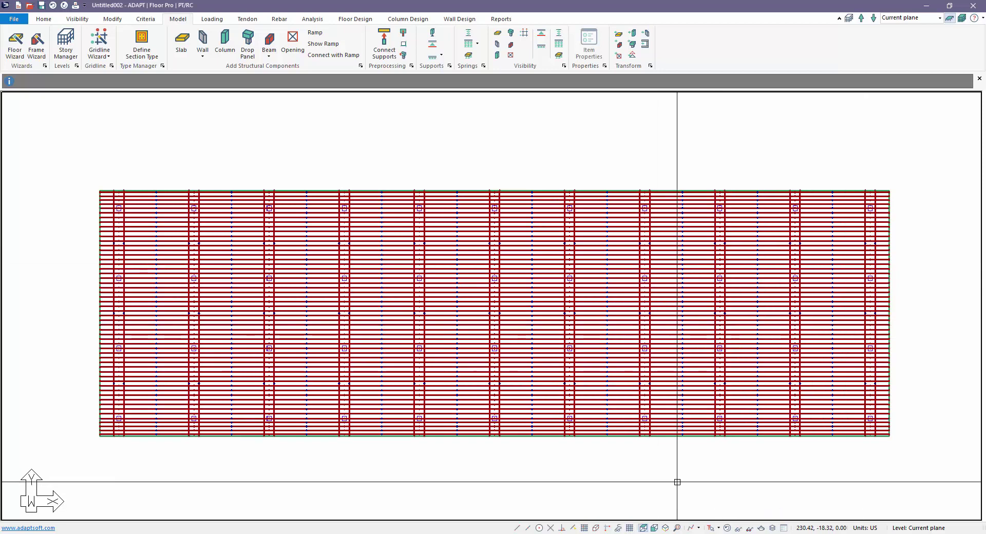
Mark L-shaped wall locations along the outer column lines at all four slab corners with the screen annotation pen.
{"action": "key", "text": "ctrl+shift+h"}
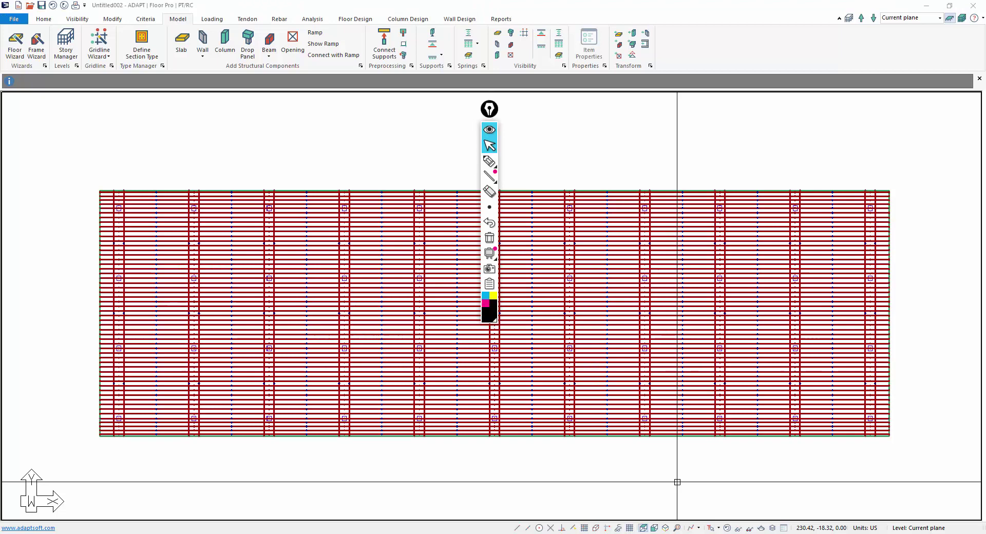
{"action": "left_click", "coordinate": [489, 161]}
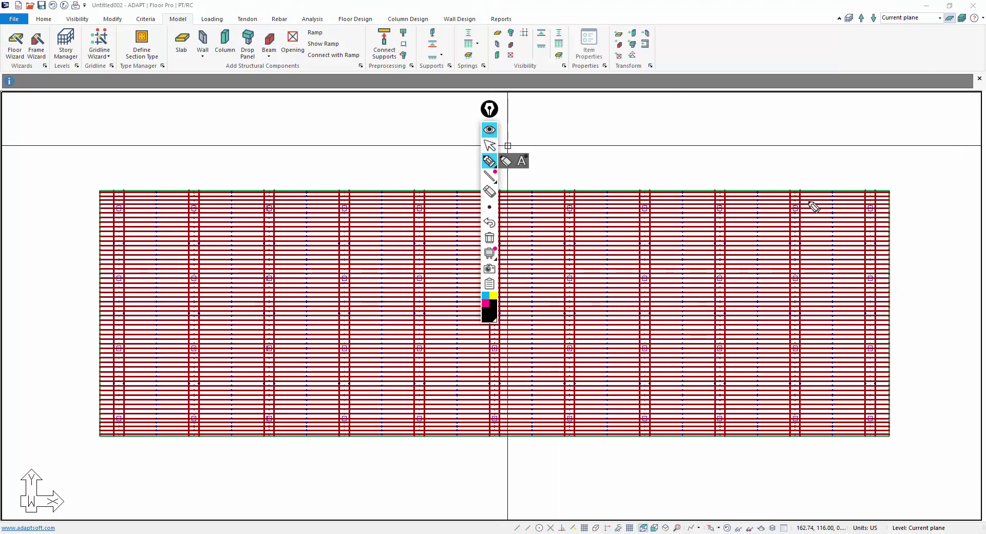
{"action": "mouse_move", "coordinate": [796, 208]}
{"action": "left_mouse_down"}
{"action": "mouse_move", "coordinate": [868, 206]}
{"action": "mouse_move", "coordinate": [873, 280]}
{"action": "left_mouse_up"}
{"action": "mouse_move", "coordinate": [869, 347]}
{"action": "left_mouse_down"}
{"action": "mouse_move", "coordinate": [877, 418]}
{"action": "mouse_move", "coordinate": [797, 424]}
{"action": "left_mouse_up"}
{"action": "mouse_move", "coordinate": [205, 207]}
{"action": "left_mouse_down"}
{"action": "mouse_move", "coordinate": [129, 210]}
{"action": "mouse_move", "coordinate": [118, 290]}
{"action": "left_mouse_up"}
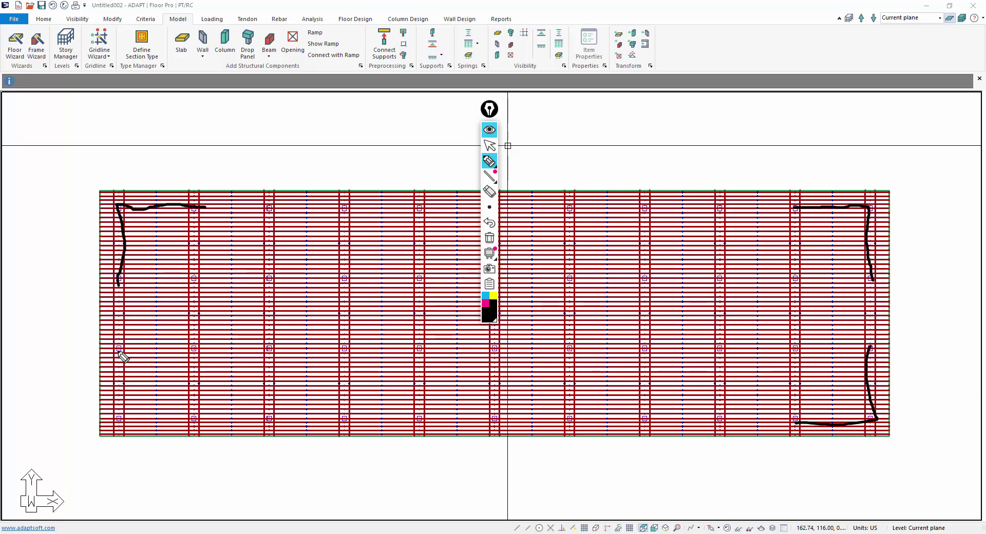
{"action": "mouse_move", "coordinate": [118, 349]}
{"action": "left_mouse_down"}
{"action": "mouse_move", "coordinate": [127, 409]}
{"action": "mouse_move", "coordinate": [194, 420]}
{"action": "left_mouse_up"}
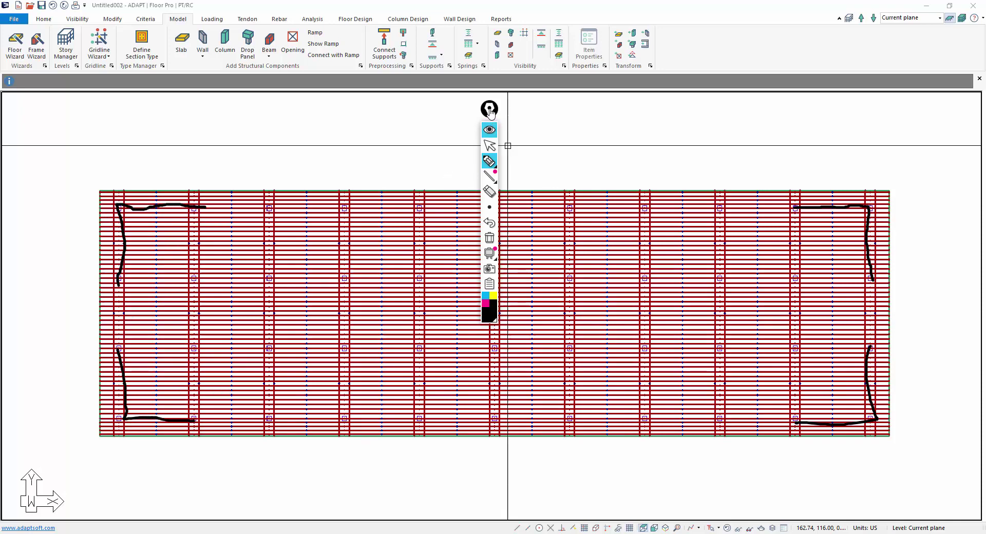
Mark two parallel lines across the full slab width between the fifth and sixth column lines, and clear all annotations.
{"action": "left_click_drag", "start_coordinate": [489, 109], "coordinate": [695, 90]}
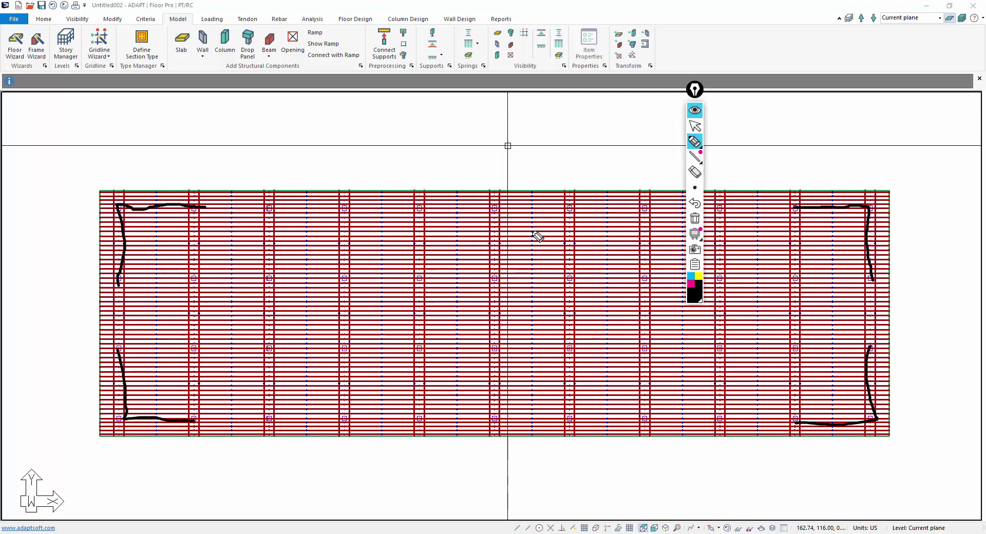
{"action": "left_click_drag", "start_coordinate": [447, 190], "coordinate": [455, 435]}
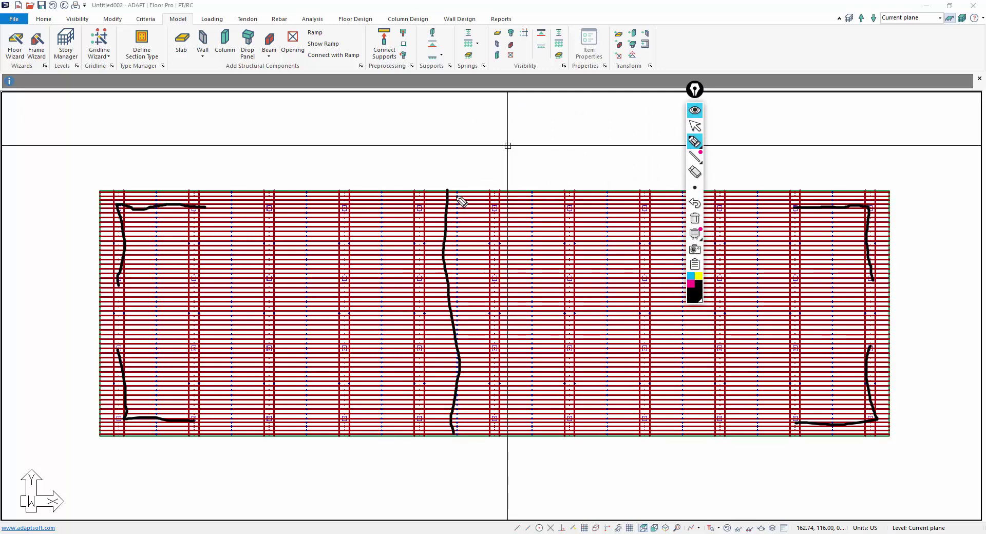
{"action": "left_click_drag", "start_coordinate": [457, 191], "coordinate": [458, 436]}
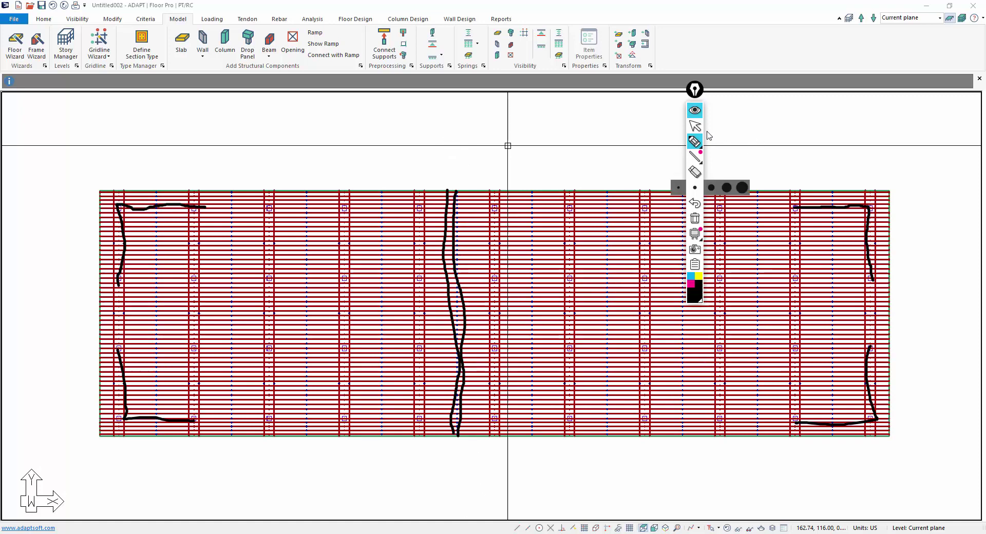
{"action": "left_click", "coordinate": [694, 220]}
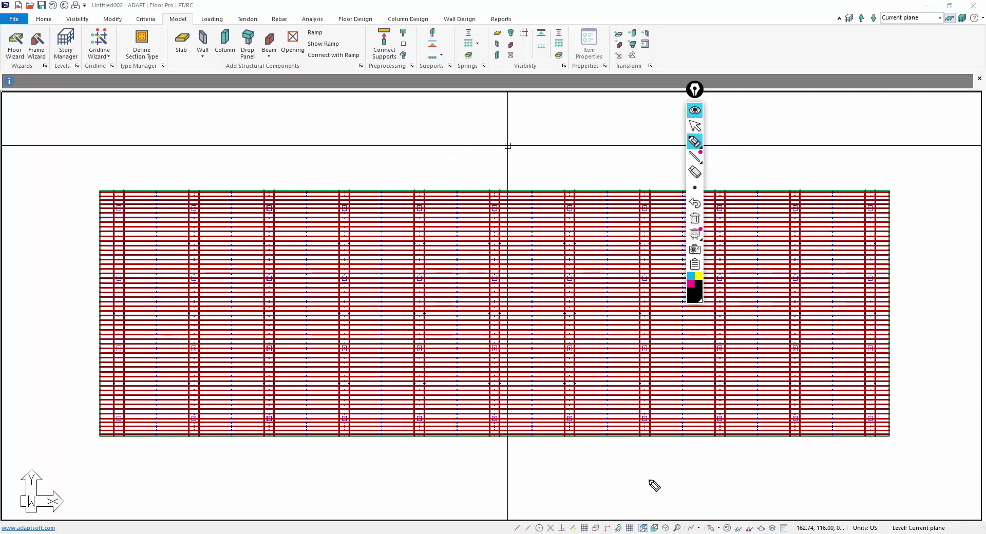
{"action": "left_click", "coordinate": [694, 125]}
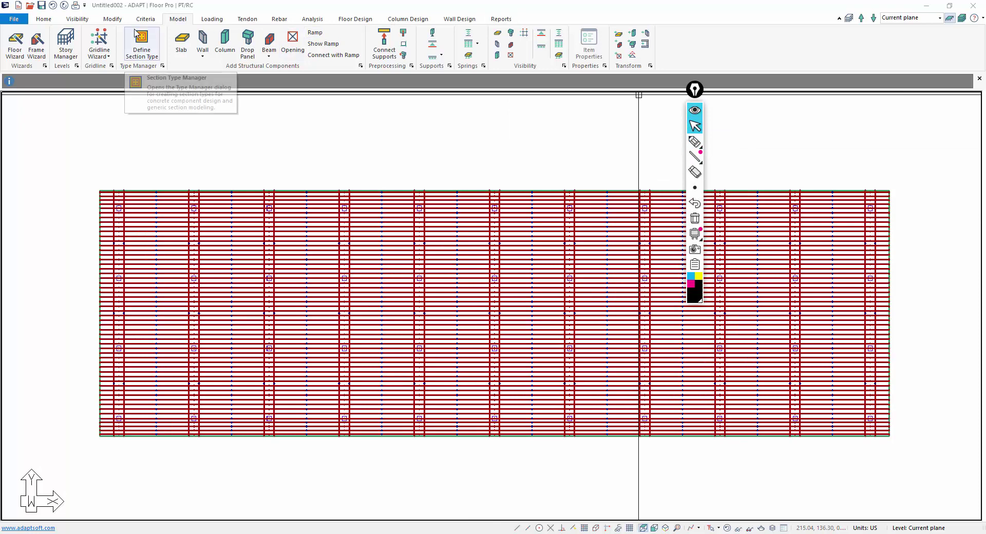
Restore the default display so only the slab outline and columns show, and move the annotation toolbar off the upper slab area.
{"action": "left_click", "coordinate": [79, 21]}
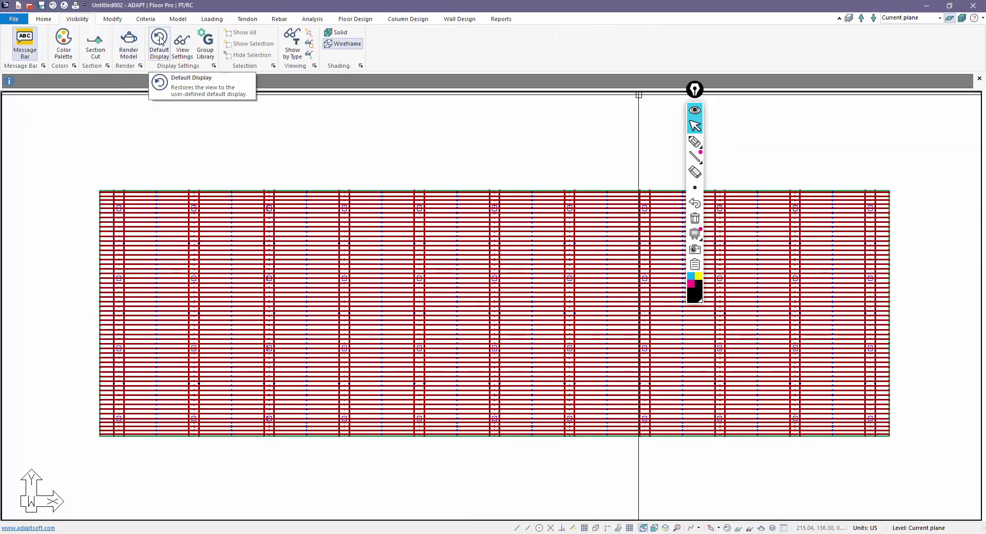
{"action": "left_click", "coordinate": [159, 41]}
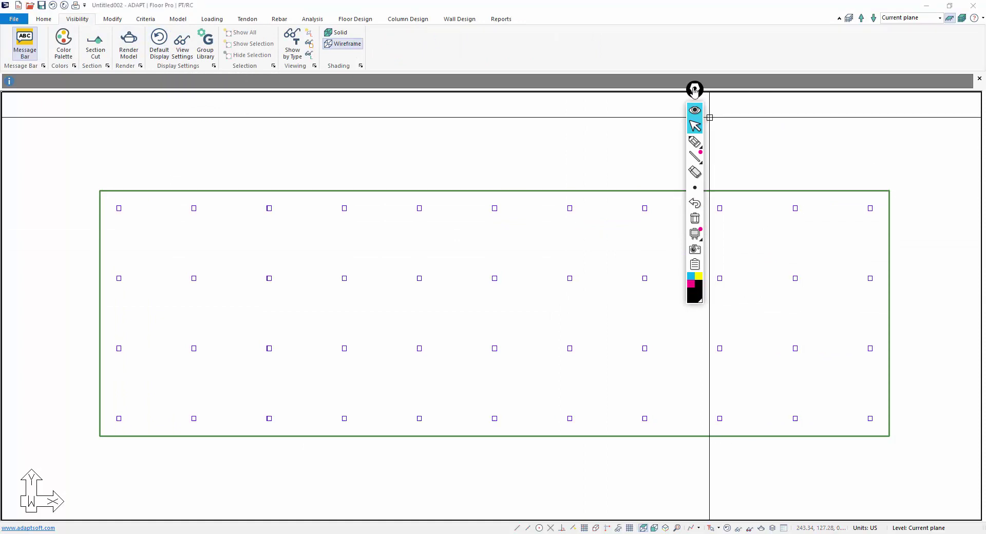
{"action": "left_click_drag", "start_coordinate": [695, 89], "coordinate": [668, 409]}
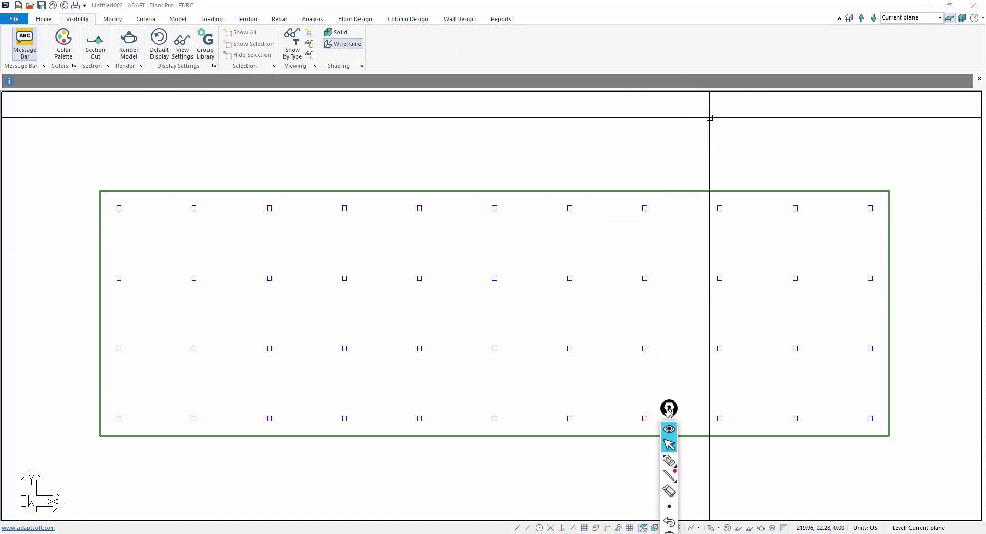
Start the Wall tool and change the wall thickness in its properties.
{"action": "left_click", "coordinate": [175, 19]}
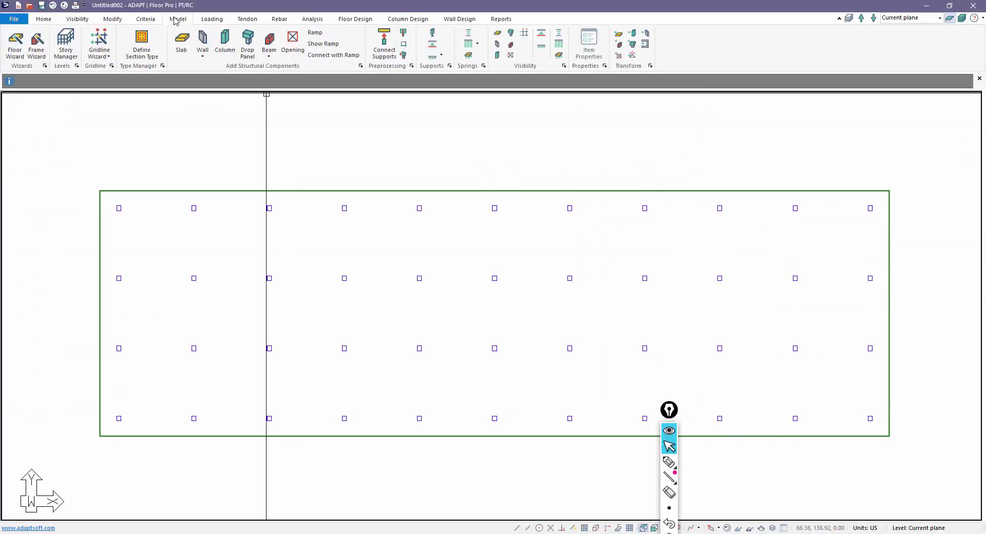
{"action": "left_click", "coordinate": [203, 39]}
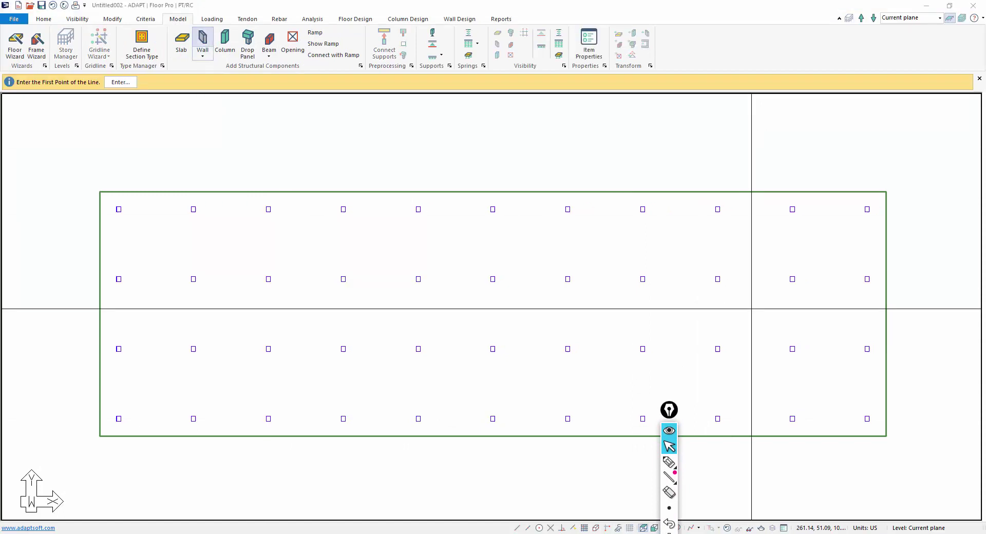
{"action": "left_click", "coordinate": [598, 52]}
{"action": "left_click", "coordinate": [67, 110]}
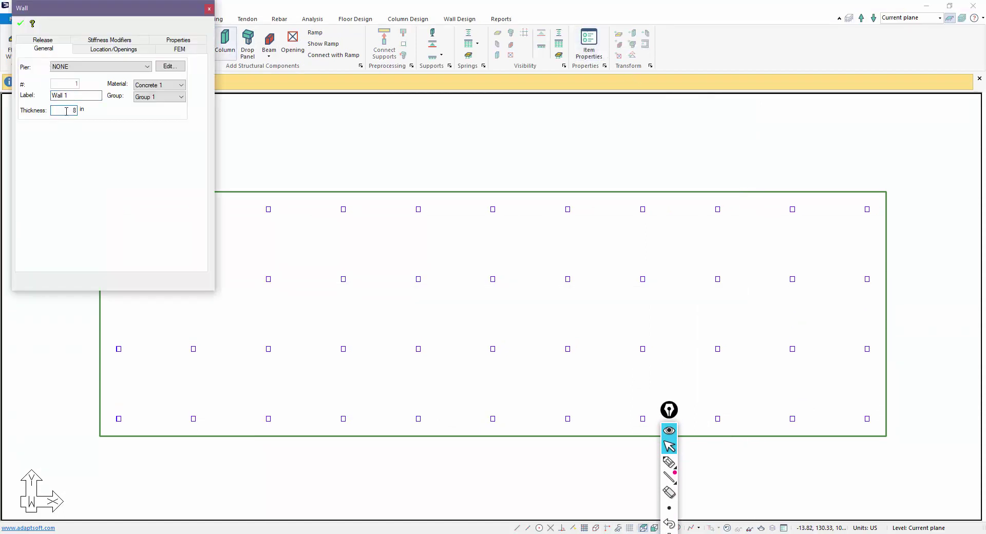
{"action": "key", "text": "BackSpace"}
{"action": "type", "text": "4"}
{"action": "key", "text": "Tab"}
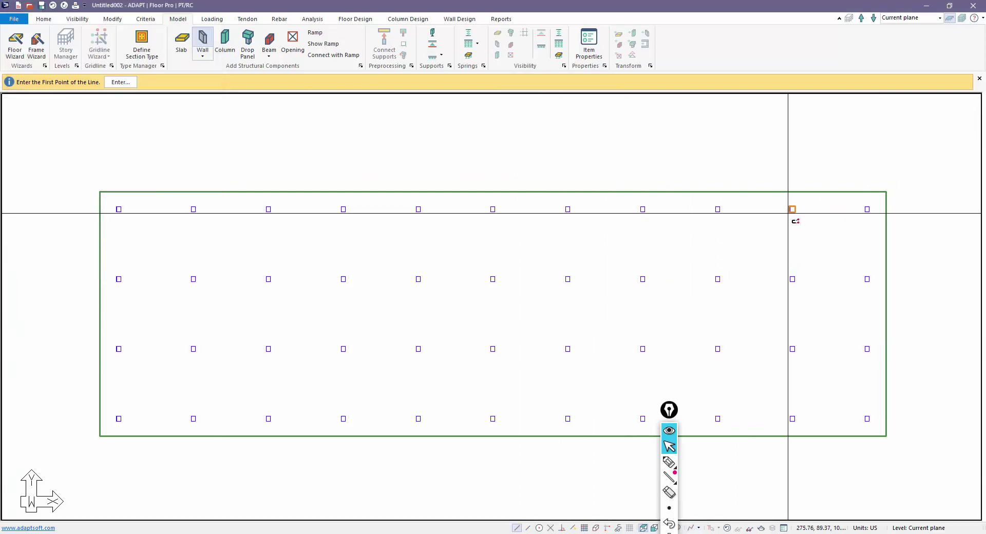
Draw one-bay walls in both directions from the upper-right and lower-right corner columns of the slab, forming two L shapes.
{"action": "left_click", "coordinate": [793, 210]}
{"action": "left_click", "coordinate": [867, 209]}
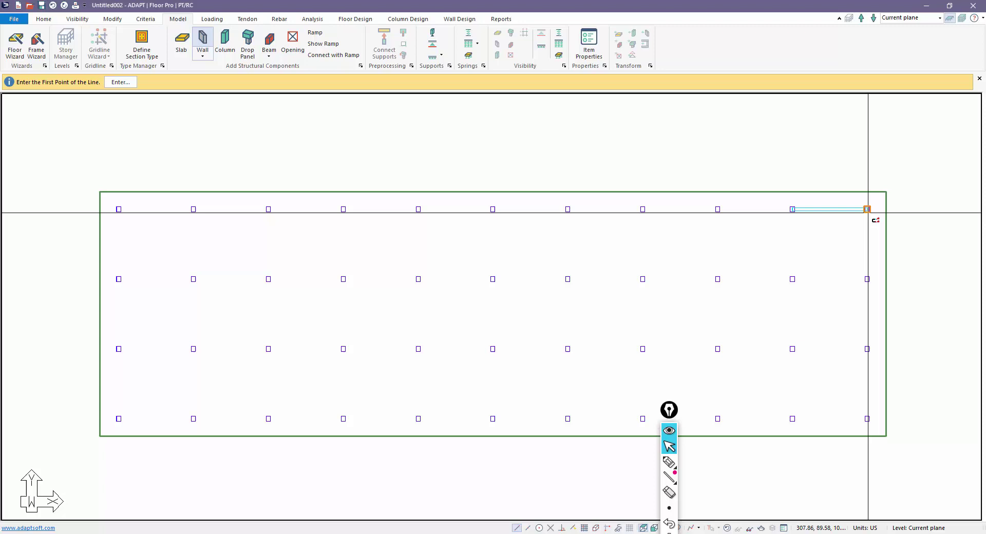
{"action": "left_click", "coordinate": [867, 278]}
{"action": "left_click", "coordinate": [866, 348]}
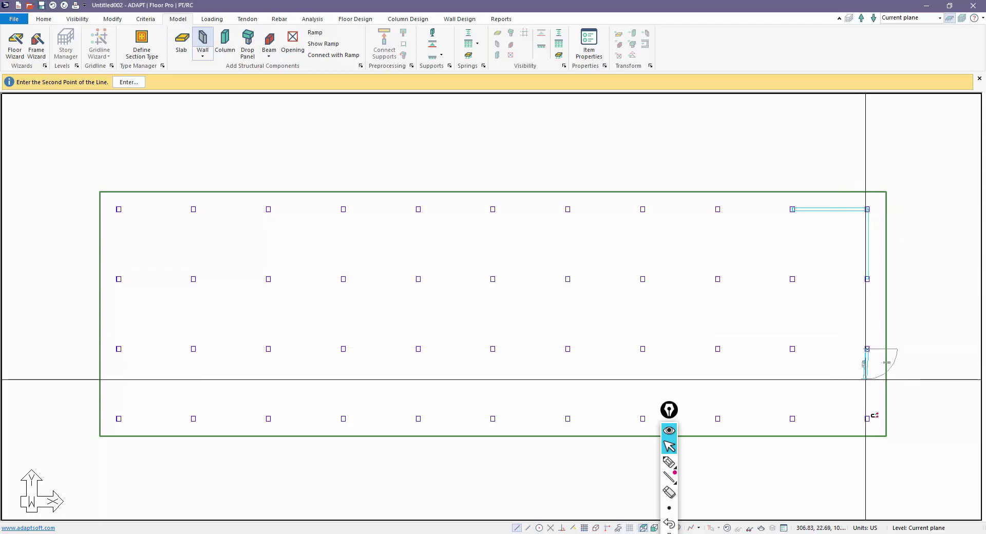
{"action": "left_click", "coordinate": [867, 419]}
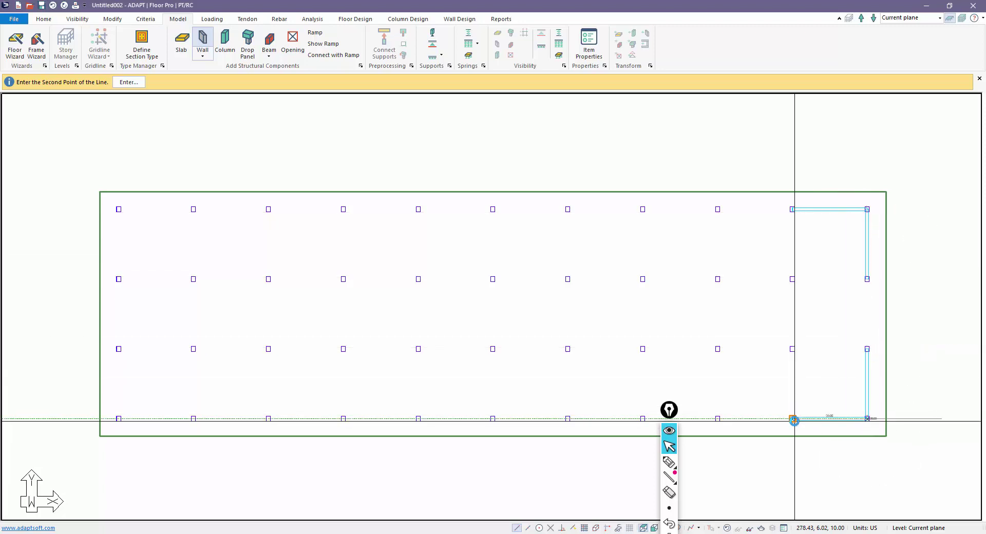
{"action": "left_click", "coordinate": [792, 419]}
{"action": "key", "text": "Escape"}
Draw an L-shaped pair of one-bay walls at the slab's upper-left corner, joining the corner column to its two neighbours.
{"action": "left_click", "coordinate": [193, 209]}
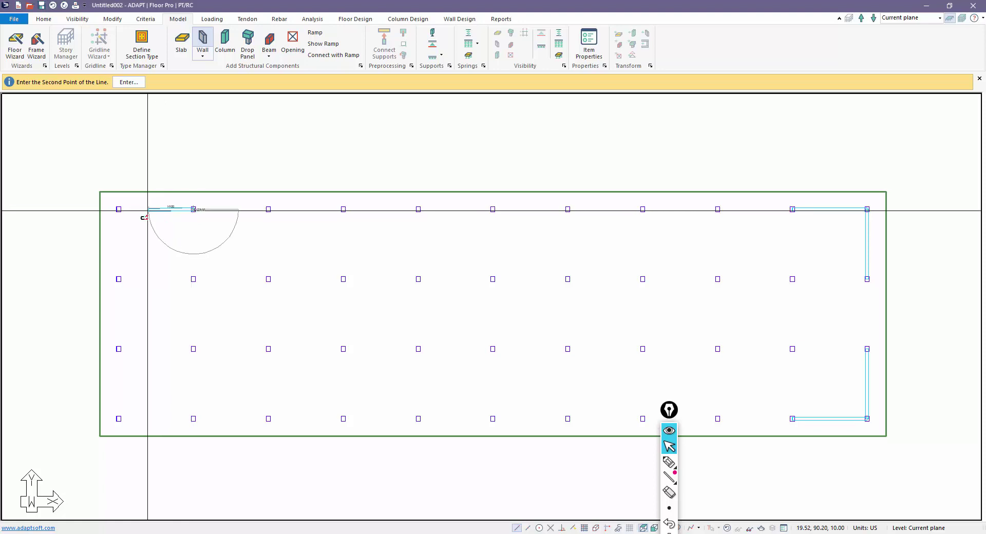
{"action": "left_click", "coordinate": [121, 208]}
{"action": "key", "text": "Escape"}
{"action": "left_click", "coordinate": [119, 208]}
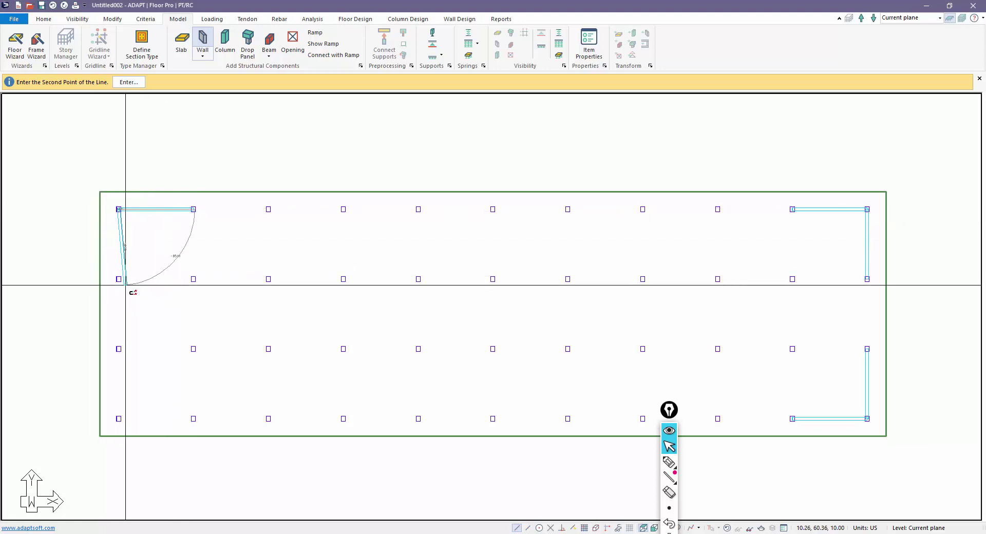
{"action": "left_click", "coordinate": [118, 278]}
{"action": "key", "text": "Escape"}
Draw an L-shaped pair of one-bay walls at the slab's lower-left corner and end wall creation.
{"action": "left_click", "coordinate": [118, 348]}
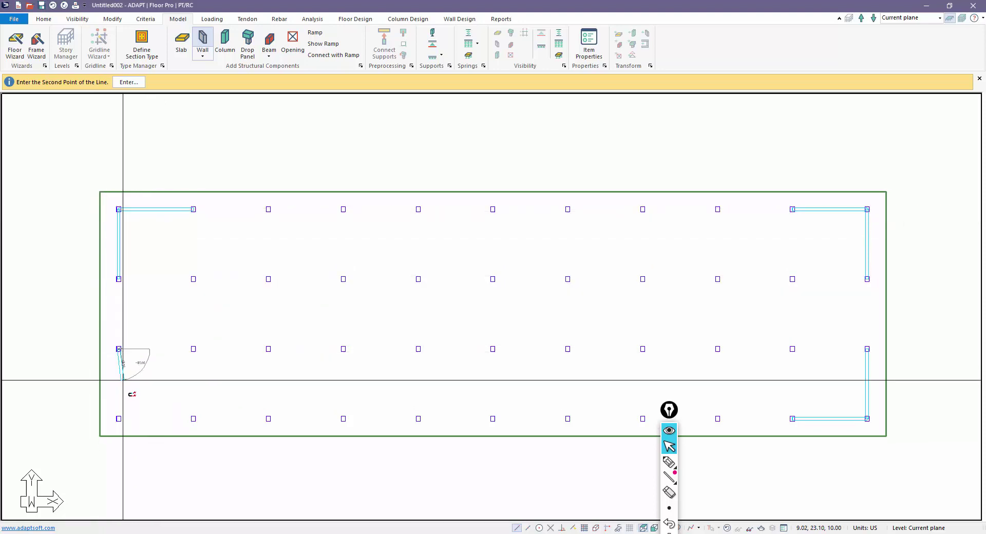
{"action": "left_click", "coordinate": [119, 418]}
{"action": "key", "text": "Escape"}
{"action": "left_click", "coordinate": [119, 419]}
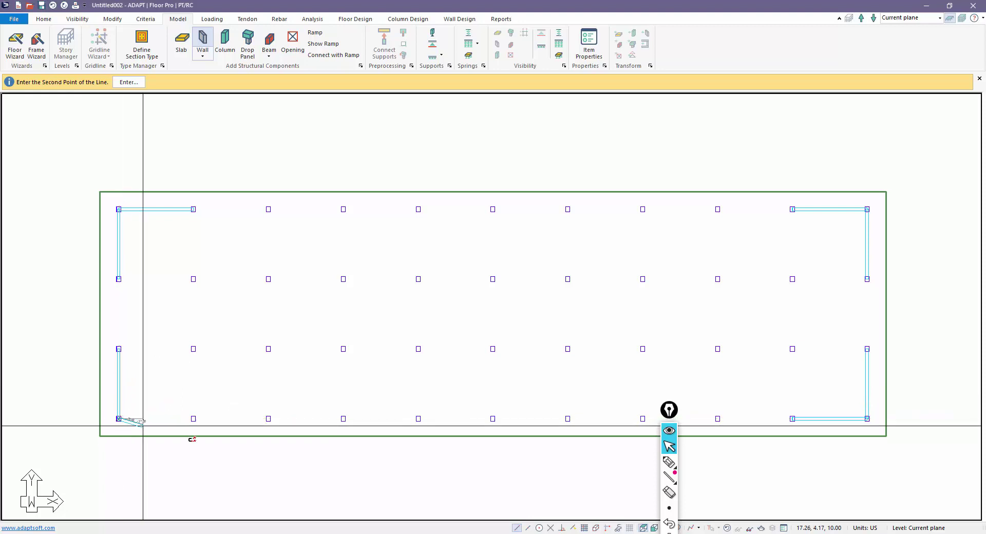
{"action": "left_click", "coordinate": [193, 419]}
{"action": "key", "text": "Escape"}
{"action": "right_click", "coordinate": [517, 149]}
{"action": "left_click", "coordinate": [520, 152]}
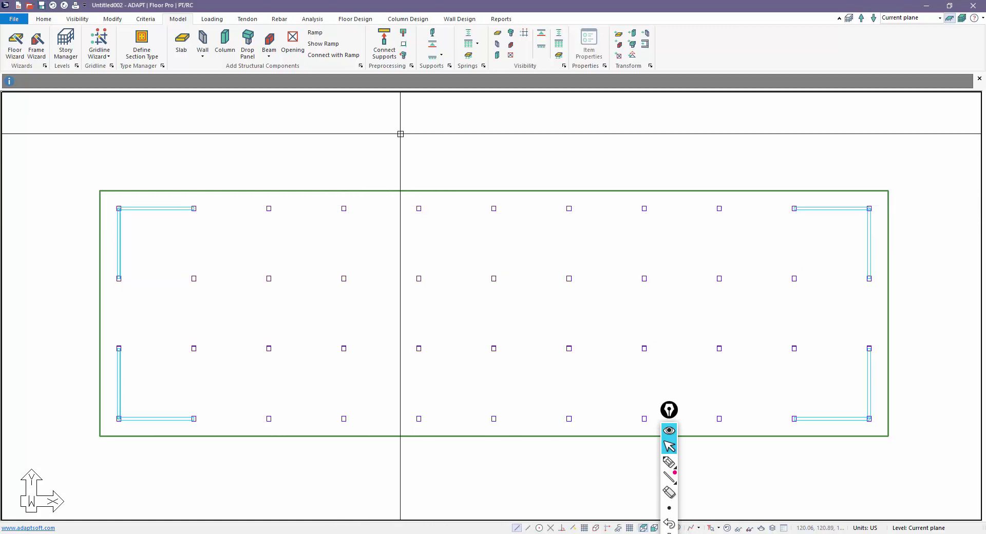
Draw a reference line between the fifth and sixth columns of the top row, and enable midpoint snapping.
{"action": "left_click", "coordinate": [44, 19]}
{"action": "left_click", "coordinate": [161, 43]}
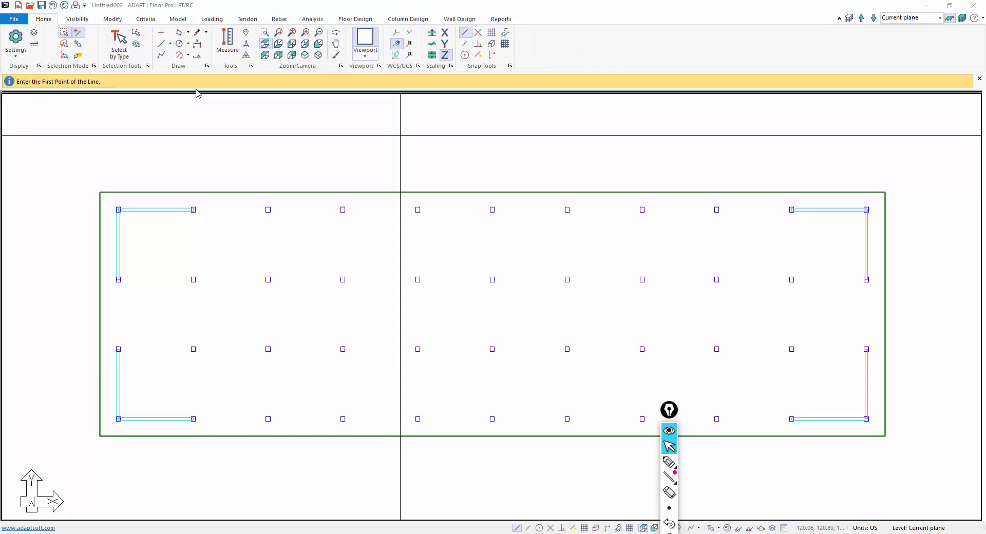
{"action": "left_click", "coordinate": [417, 210]}
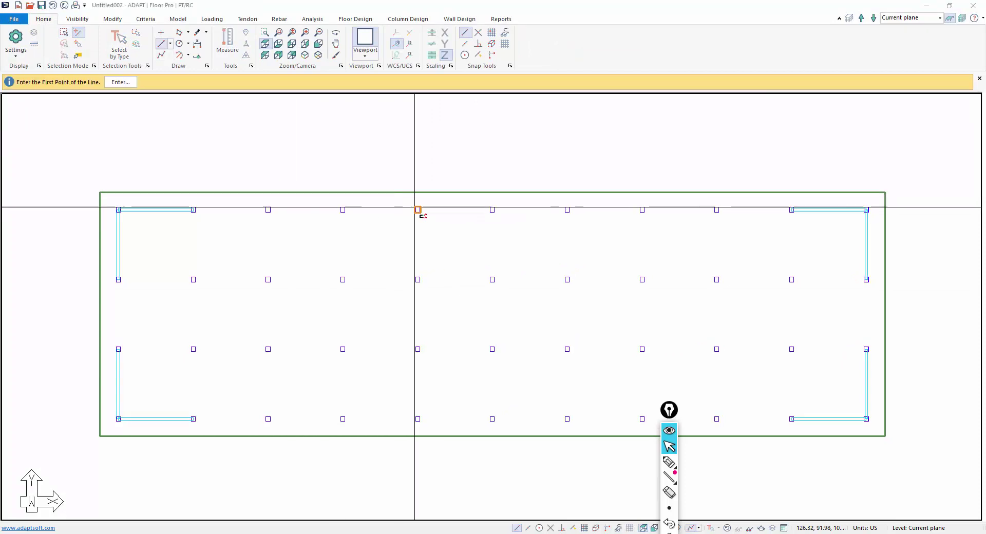
{"action": "left_click", "coordinate": [492, 209]}
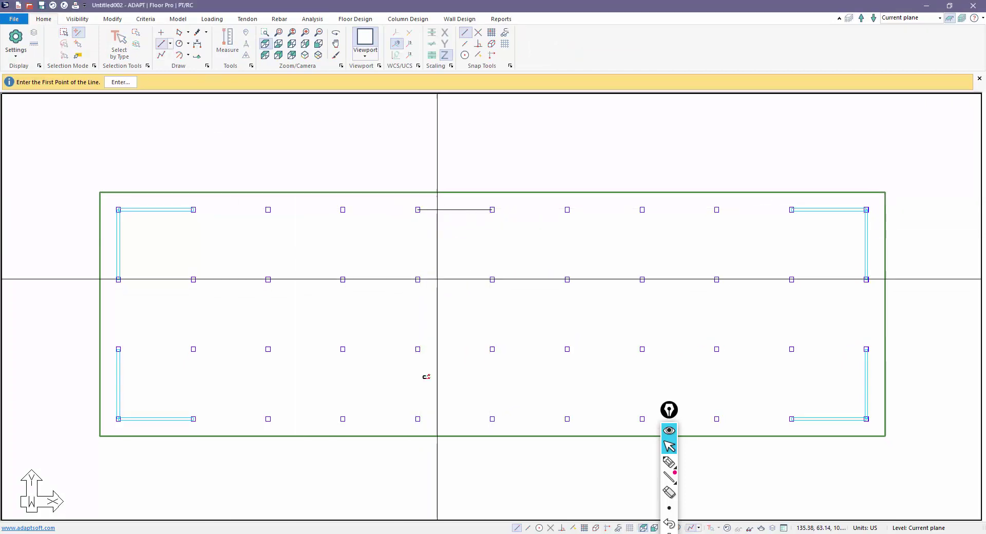
{"action": "left_click", "coordinate": [528, 527]}
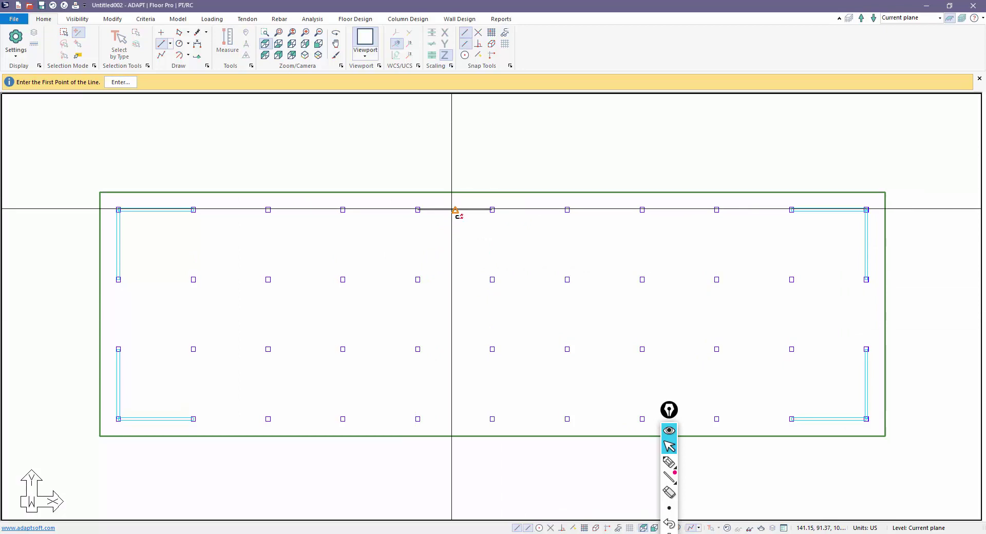
Draw a vertical line aligned with the midpoint of the top-row reference line, extending beyond both long edges of the slab.
{"action": "left_click", "coordinate": [455, 209]}
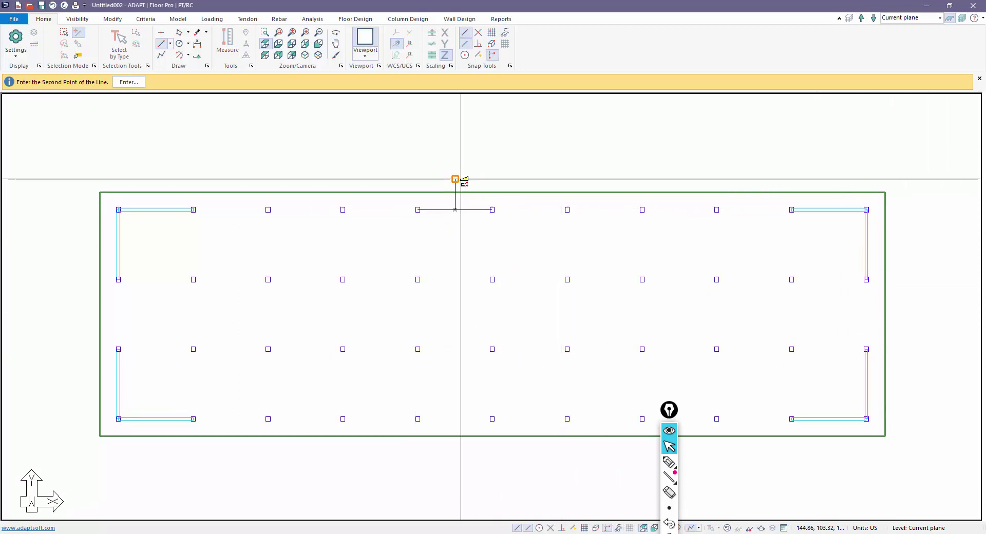
{"action": "left_click", "coordinate": [455, 141]}
{"action": "left_click", "coordinate": [455, 141]}
{"action": "left_click", "coordinate": [455, 471]}
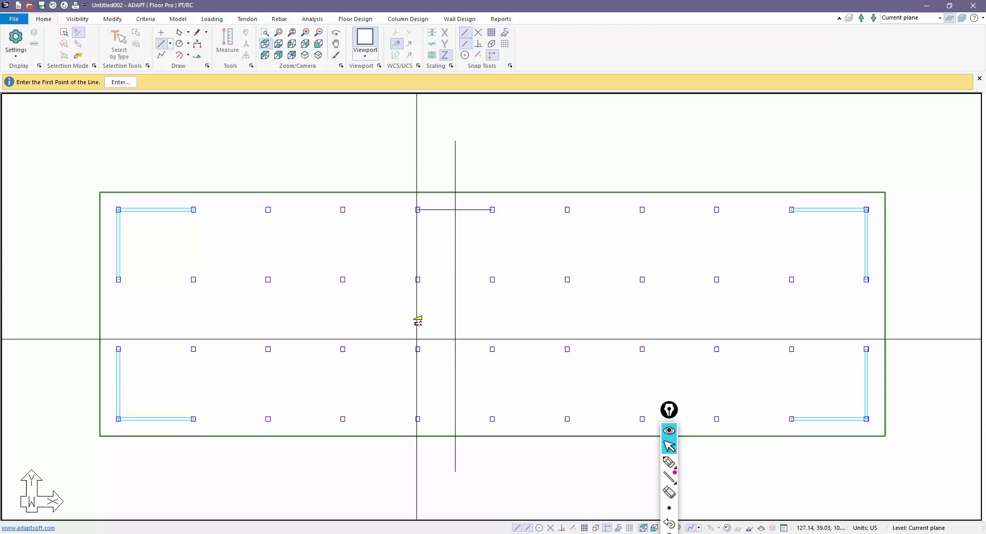
{"action": "key", "text": "Escape"}
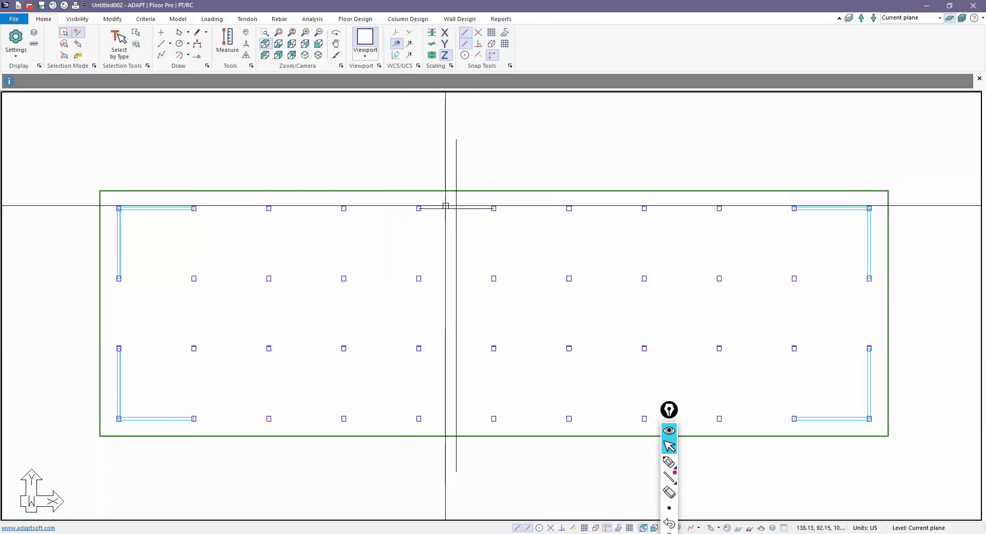
Move the vertical line -2 ft in X, and create one copy of it offset 4 ft in X.
{"action": "left_click", "coordinate": [454, 465]}
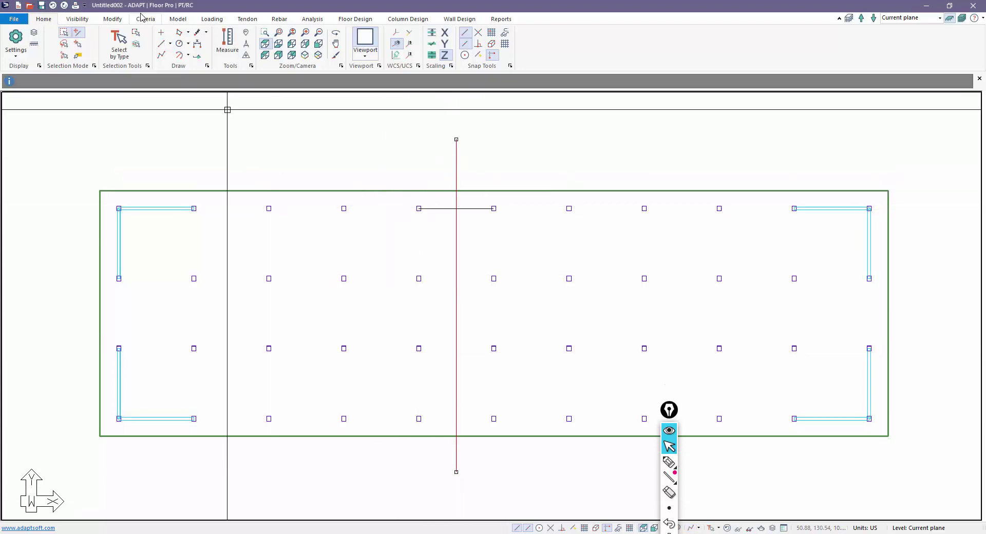
{"action": "left_click", "coordinate": [112, 19]}
{"action": "left_click", "coordinate": [209, 40]}
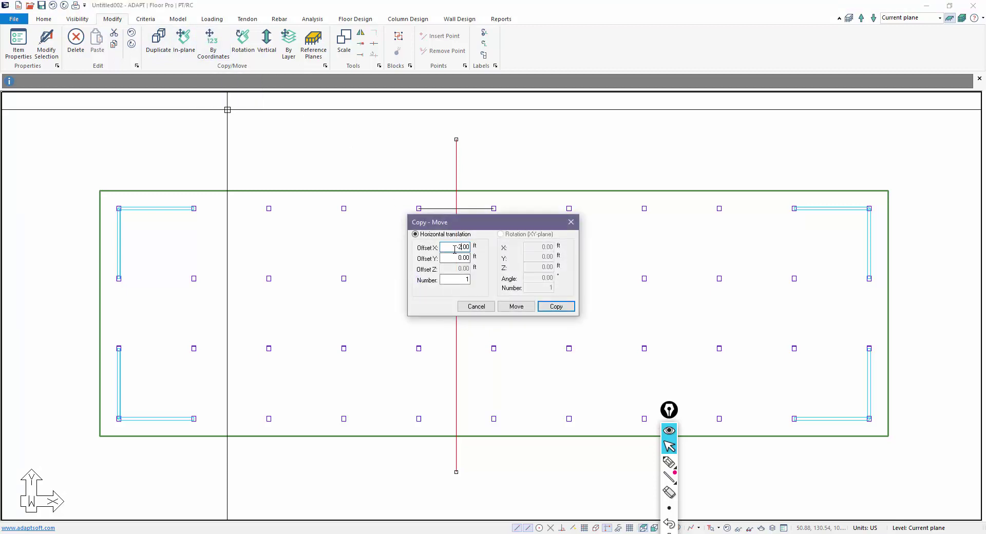
{"action": "left_click", "coordinate": [514, 307]}
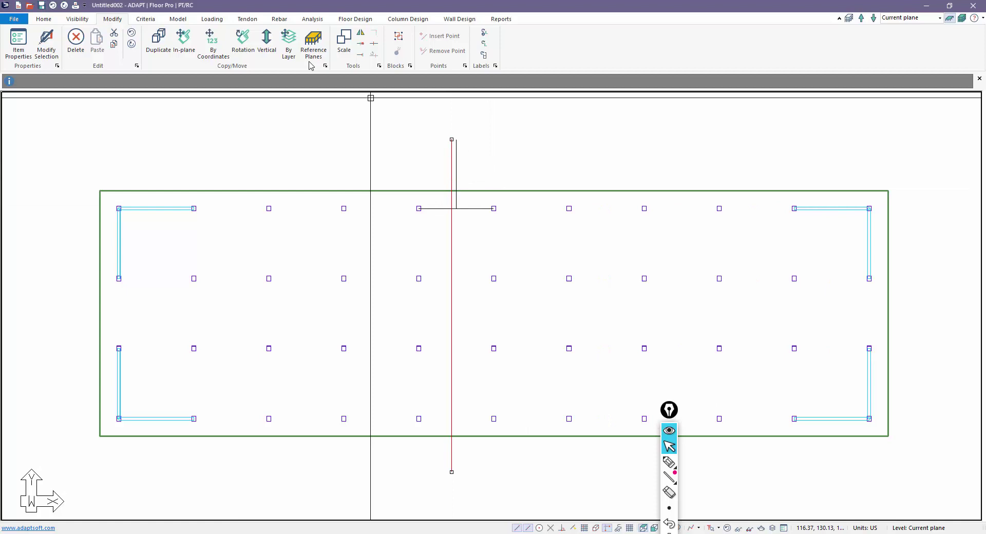
{"action": "left_click", "coordinate": [210, 41]}
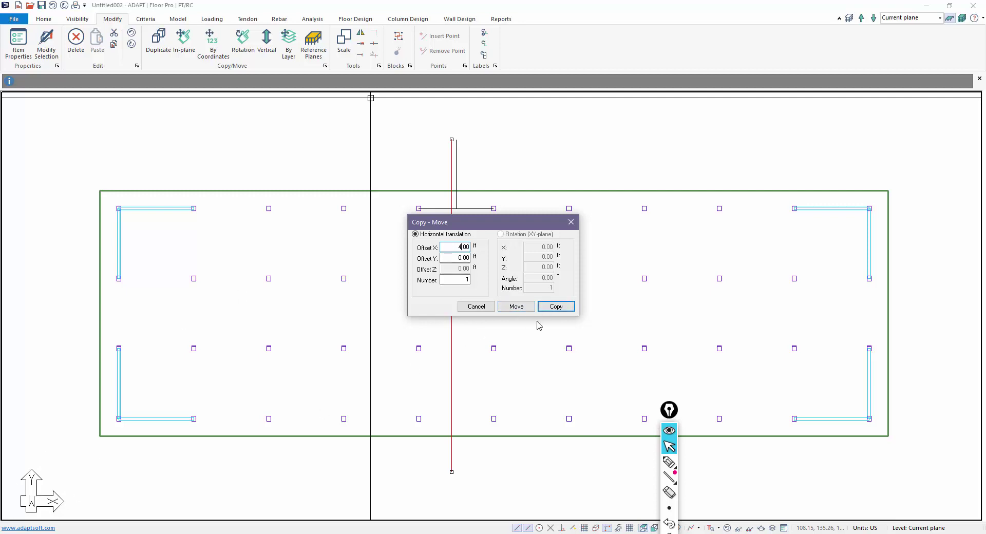
{"action": "left_click", "coordinate": [556, 309]}
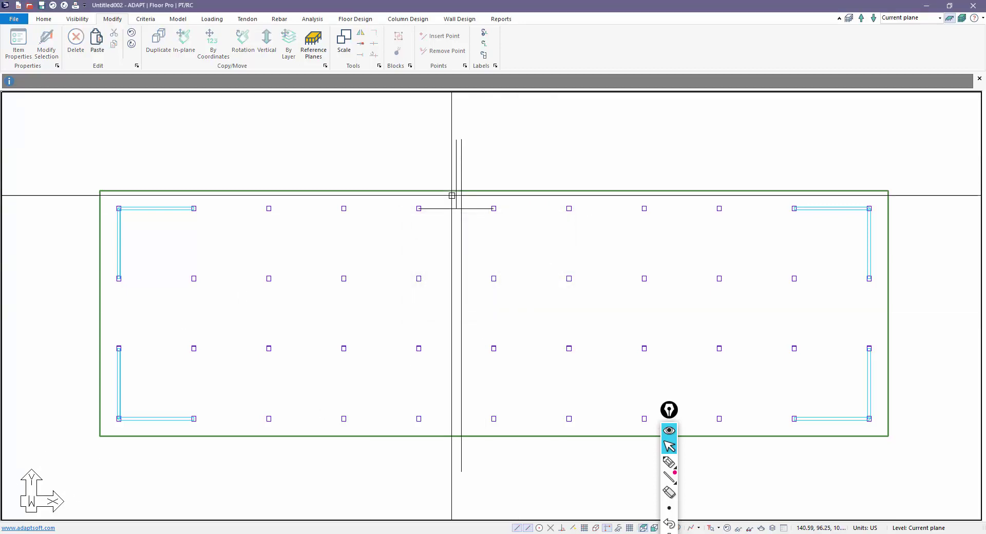
Delete the horizontal reference line and the leftover centre line between the two parallel vertical lines.
{"action": "scroll", "coordinate": [454, 223], "scroll_direction": "up", "scroll_amount": 1}
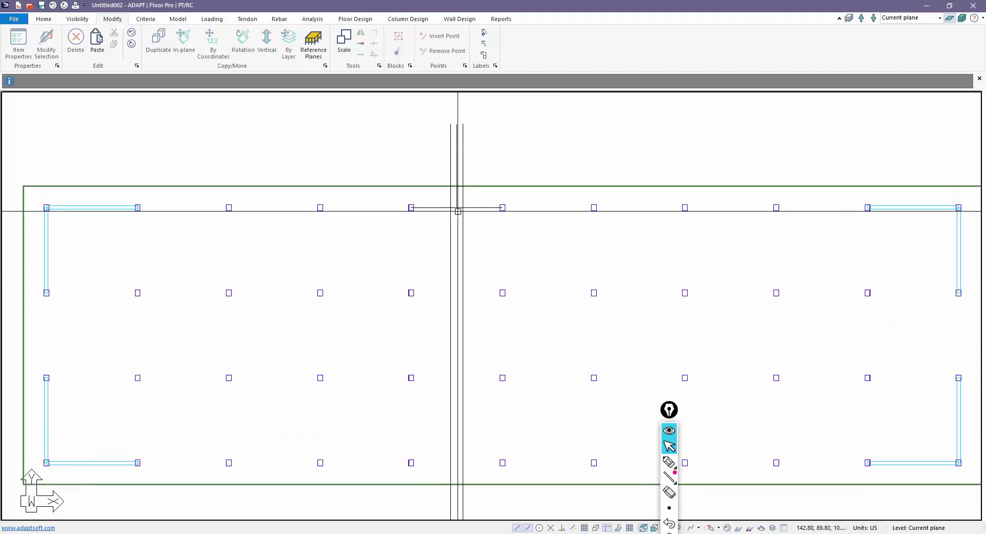
{"action": "scroll", "coordinate": [443, 236], "scroll_direction": "down", "scroll_amount": 2}
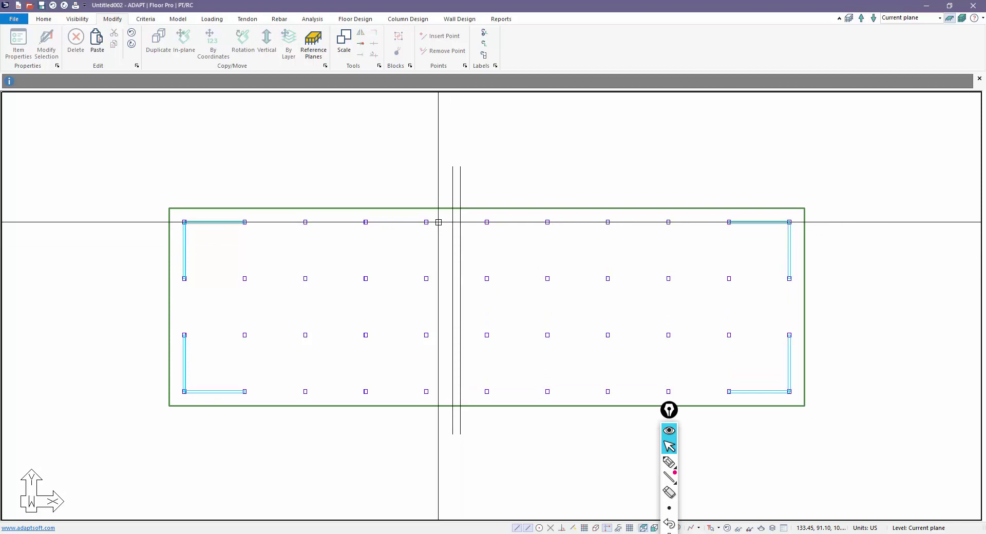
{"action": "scroll", "coordinate": [407, 268], "scroll_direction": "down", "scroll_amount": 1}
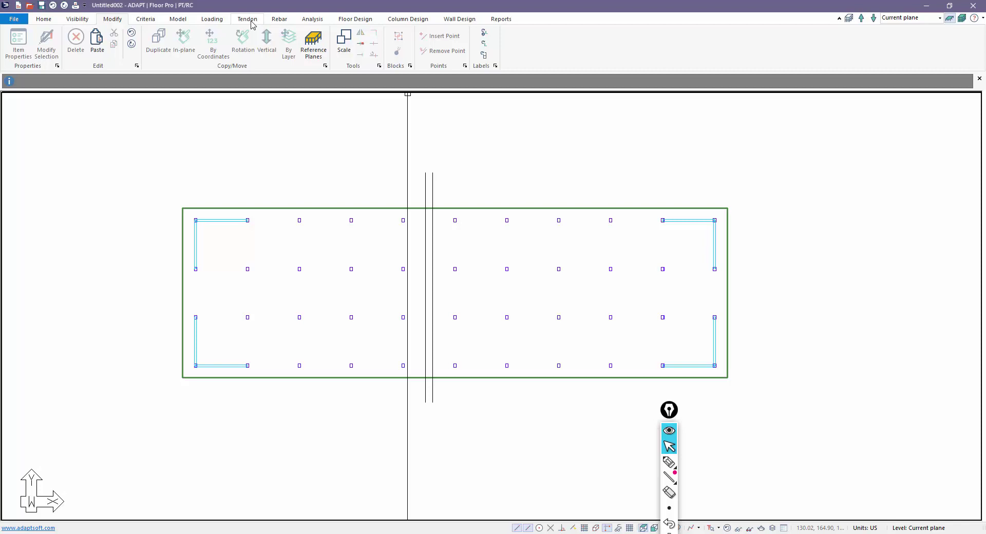
Enable intersection snapping and draw a slab strip between the two vertical lines, cornered where they cross the slab's long edges.
{"action": "left_click", "coordinate": [178, 20]}
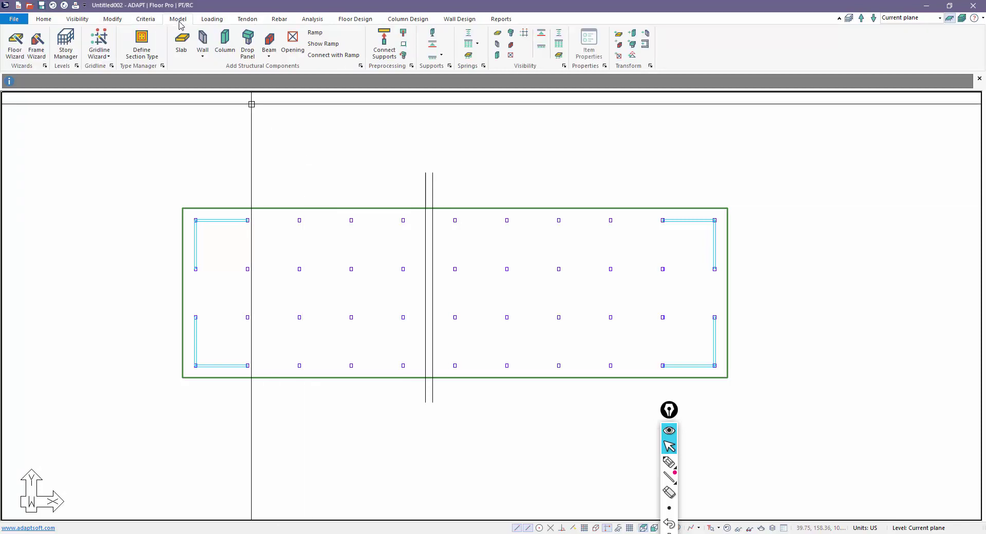
{"action": "left_click", "coordinate": [181, 41]}
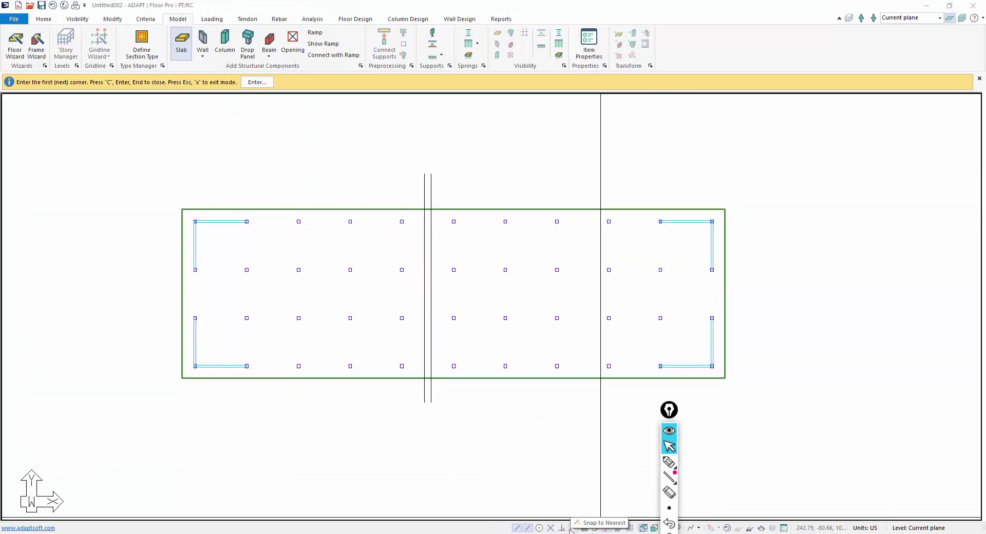
{"action": "left_click", "coordinate": [595, 529]}
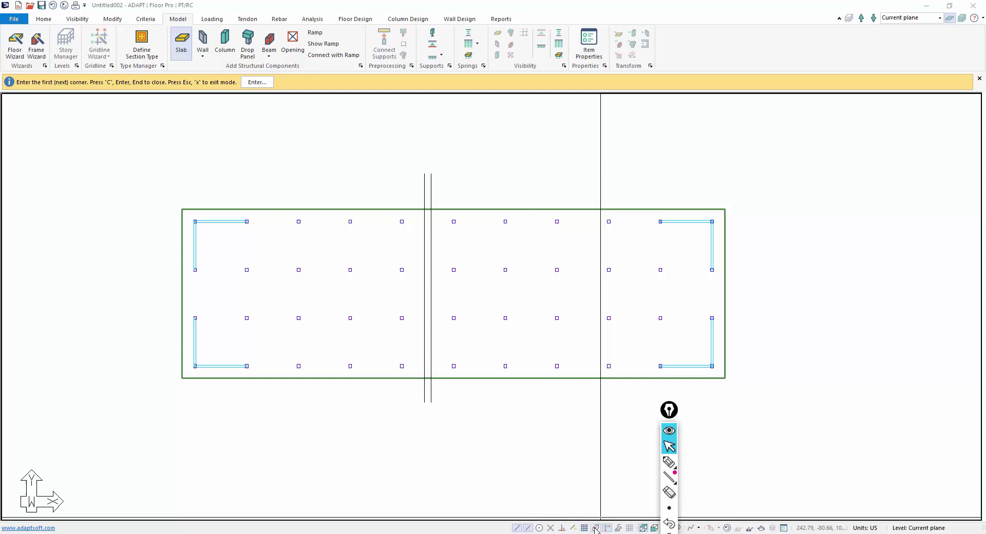
{"action": "left_click", "coordinate": [551, 527]}
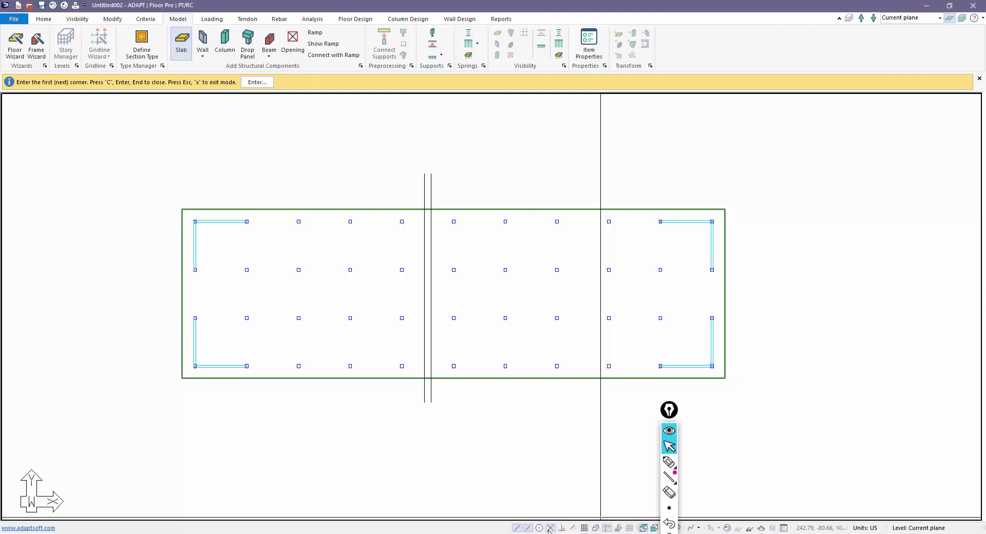
{"action": "left_click", "coordinate": [424, 209]}
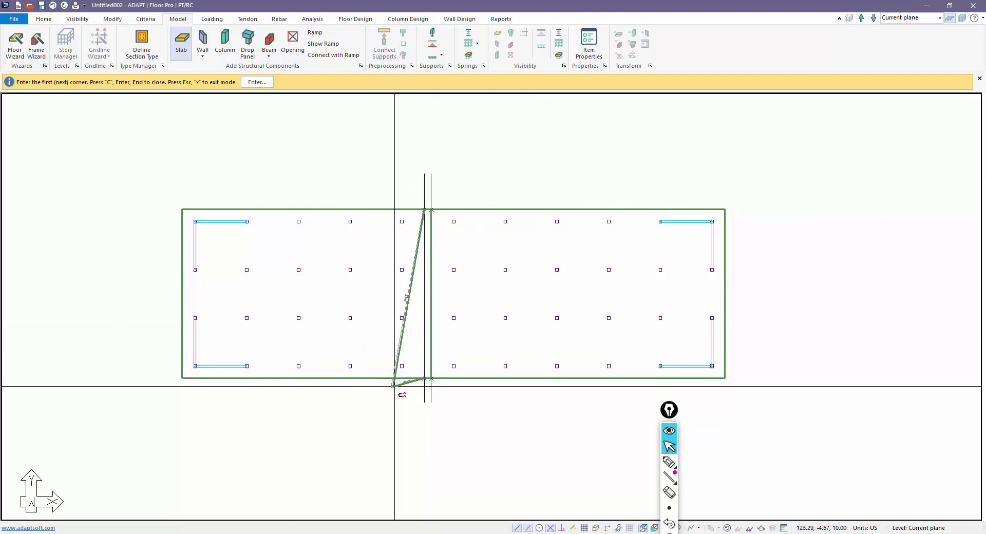
{"action": "scroll", "coordinate": [368, 151], "scroll_direction": "up", "scroll_amount": 1}
{"action": "right_click", "coordinate": [368, 151]}
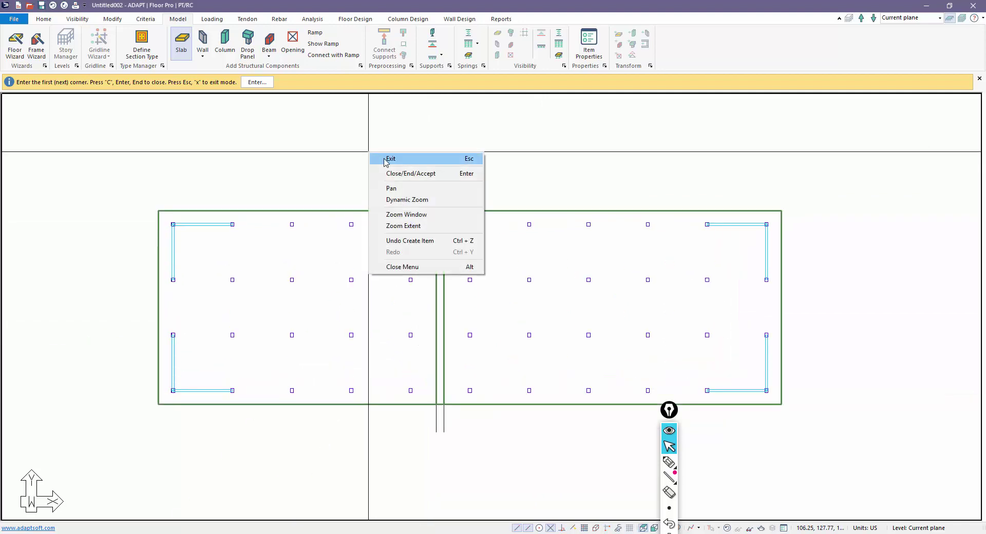
{"action": "left_click", "coordinate": [383, 158]}
{"action": "left_click", "coordinate": [668, 463]}
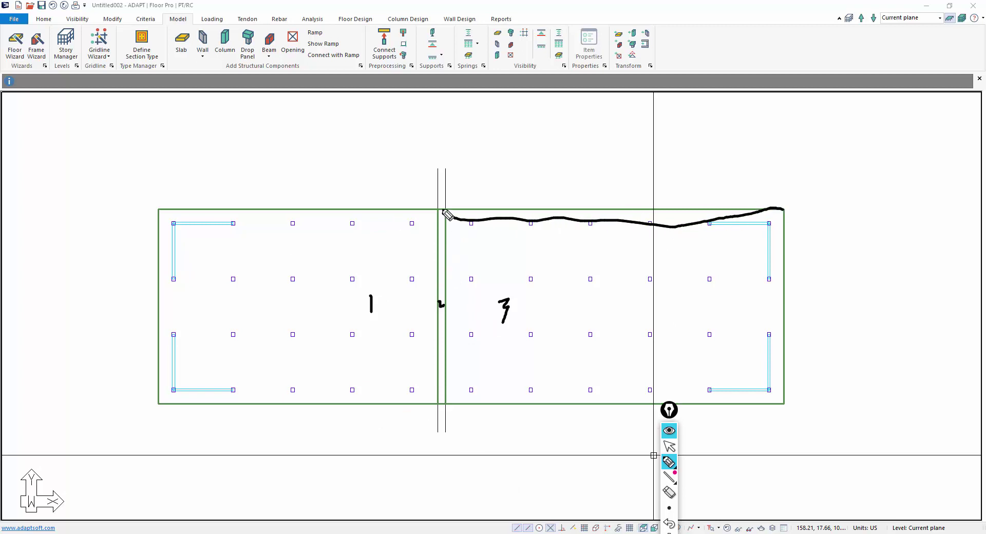
{"action": "left_click_drag", "start_coordinate": [791, 396], "coordinate": [648, 395]}
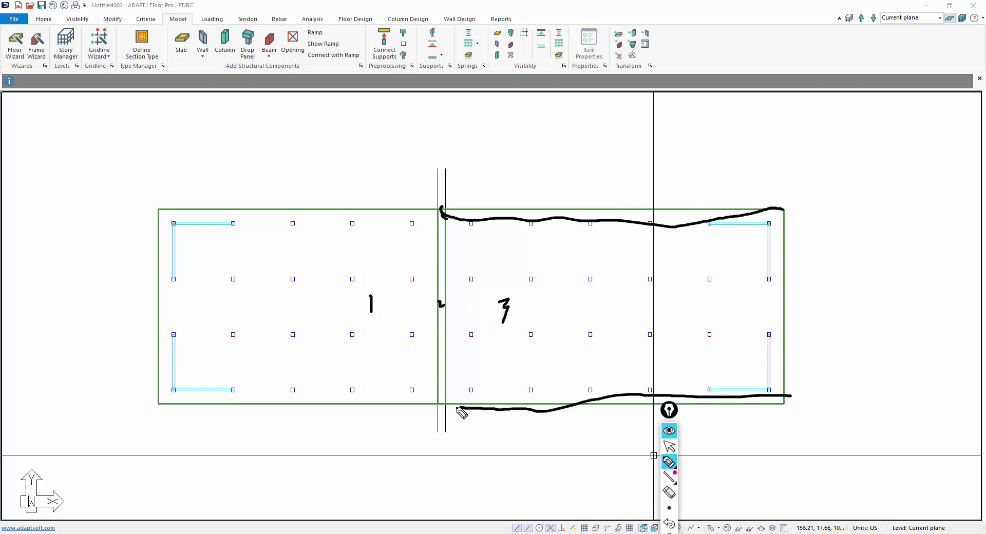
{"action": "left_click_drag", "start_coordinate": [593, 202], "coordinate": [790, 208]}
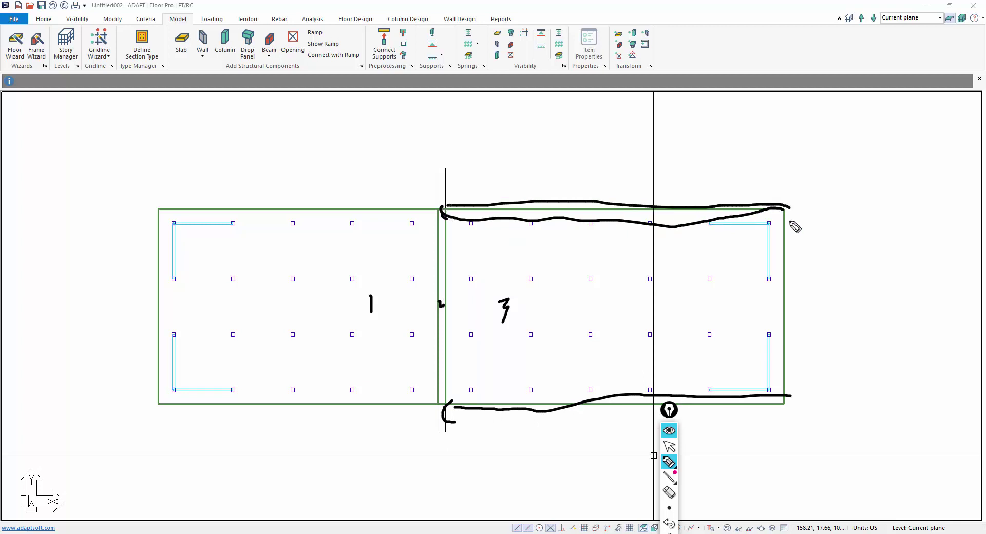
{"action": "mouse_move", "coordinate": [805, 427]}
{"action": "left_mouse_down"}
{"action": "mouse_move", "coordinate": [430, 400]}
{"action": "mouse_move", "coordinate": [432, 202]}
{"action": "left_mouse_up"}
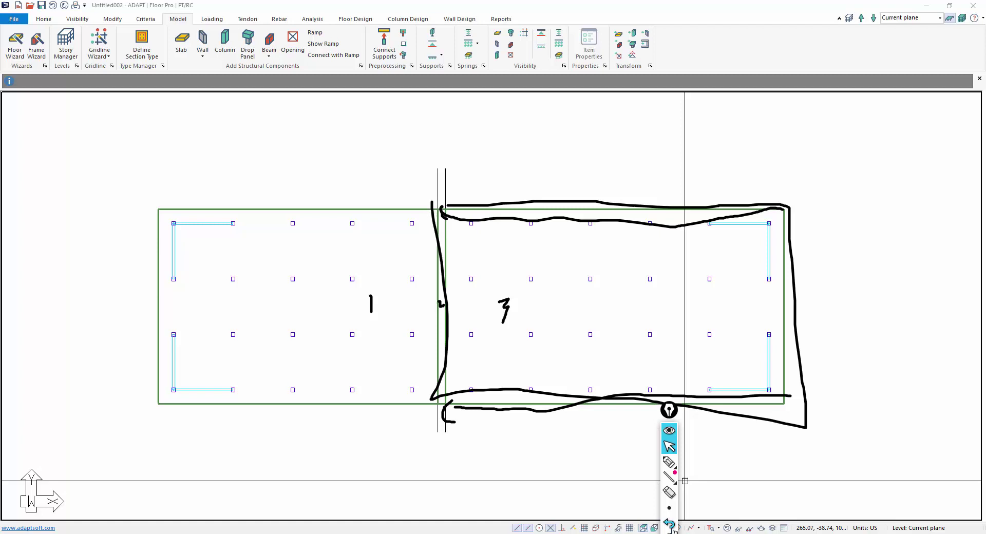
{"action": "left_click", "coordinate": [669, 492]}
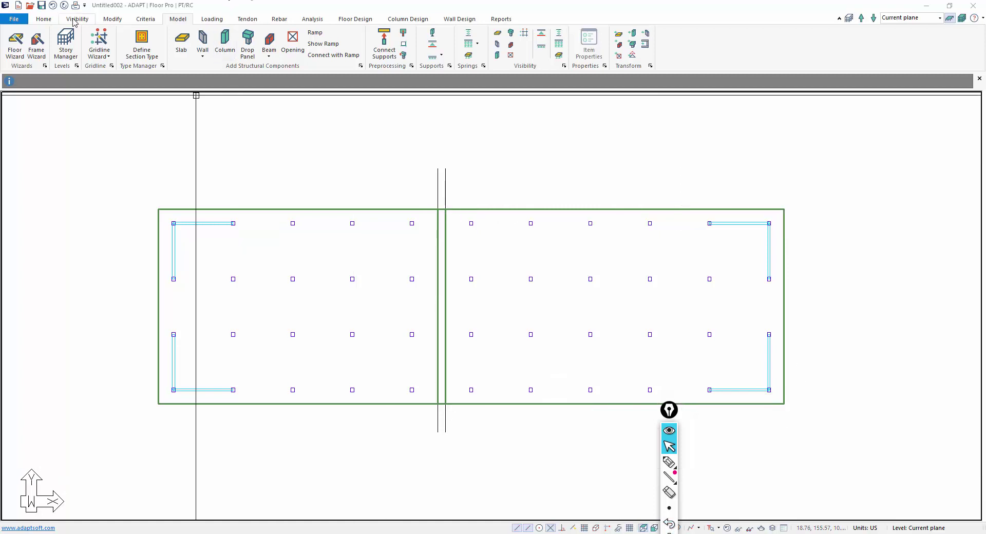
Draw short diagonal lines outward from the slab's upper-right and lower-right corners to mark their locations.
{"action": "left_click", "coordinate": [39, 20]}
{"action": "left_click", "coordinate": [161, 44]}
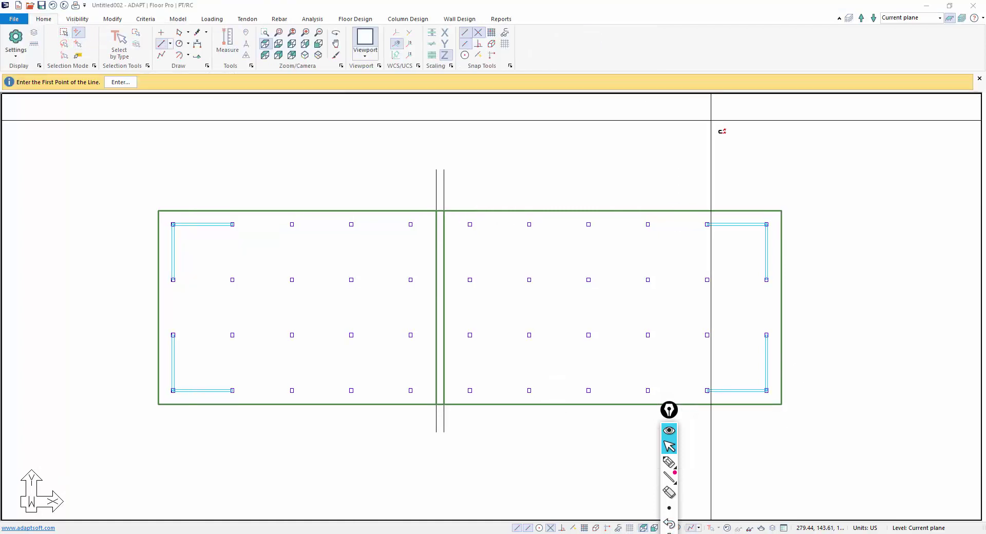
{"action": "left_click", "coordinate": [781, 210]}
{"action": "left_click", "coordinate": [817, 160]}
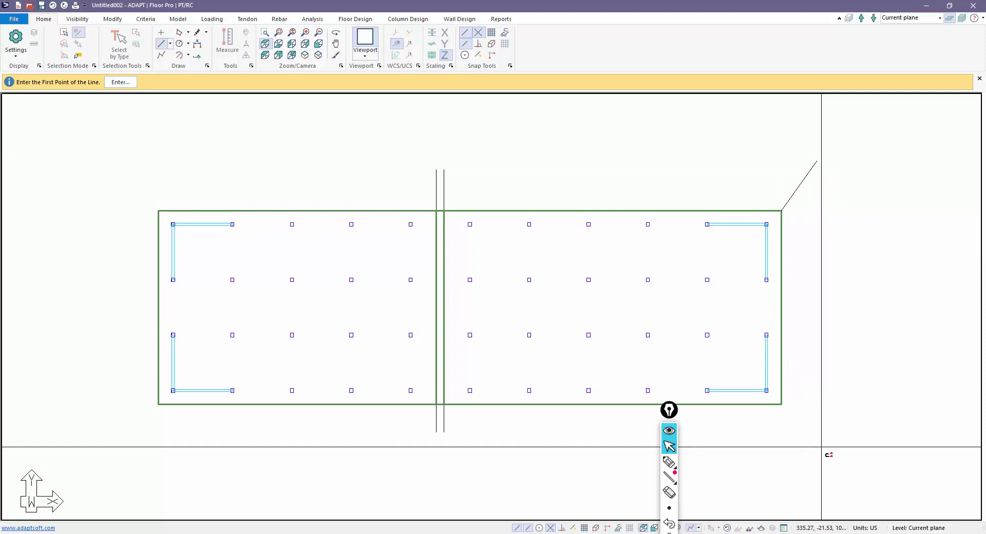
{"action": "left_click", "coordinate": [781, 404]}
{"action": "left_click", "coordinate": [833, 452]}
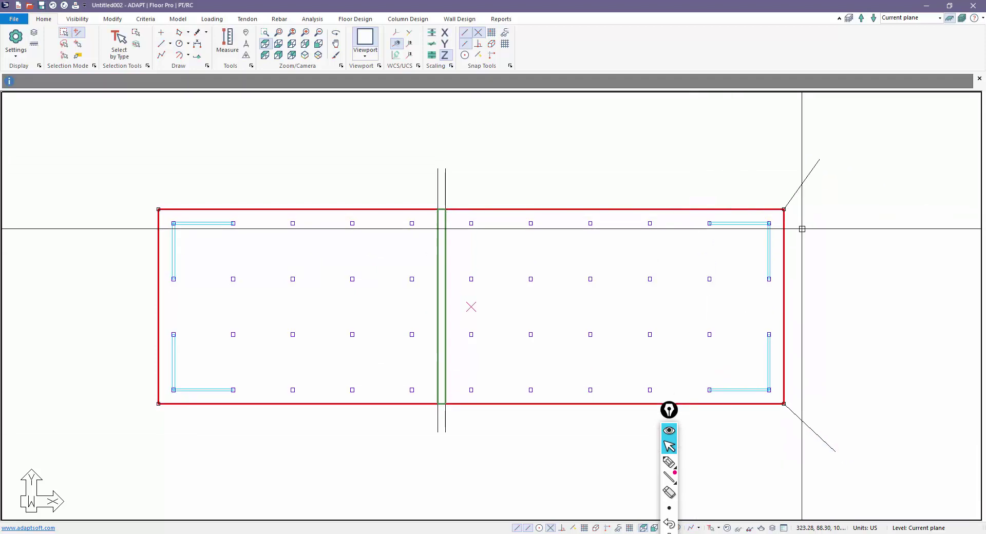
Shorten the original slab by relocating its two right-hand corners to the left edge of the middle strip.
{"action": "left_click", "coordinate": [781, 211]}
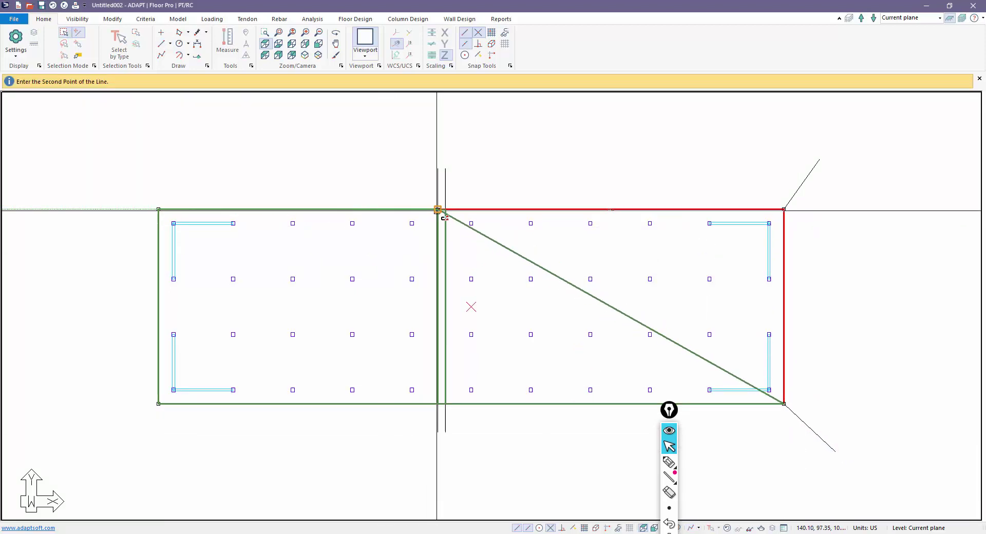
{"action": "left_click", "coordinate": [437, 210]}
{"action": "left_click", "coordinate": [781, 404]}
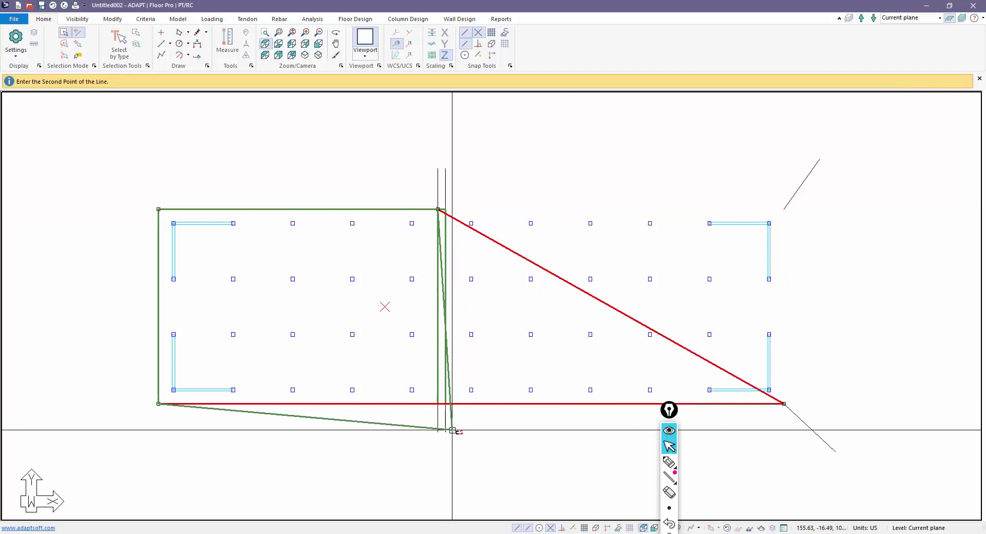
{"action": "left_click", "coordinate": [438, 406]}
{"action": "left_click", "coordinate": [392, 433]}
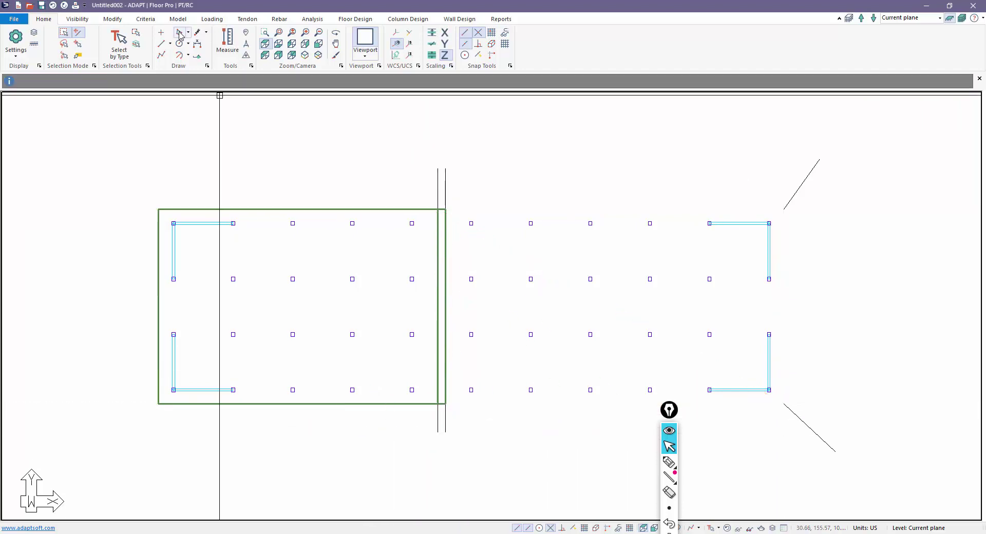
Draw a rectangular slab from the middle strip's right edge to the two marked right-hand corners, and end slab creation.
{"action": "left_click", "coordinate": [177, 19]}
{"action": "left_click", "coordinate": [179, 41]}
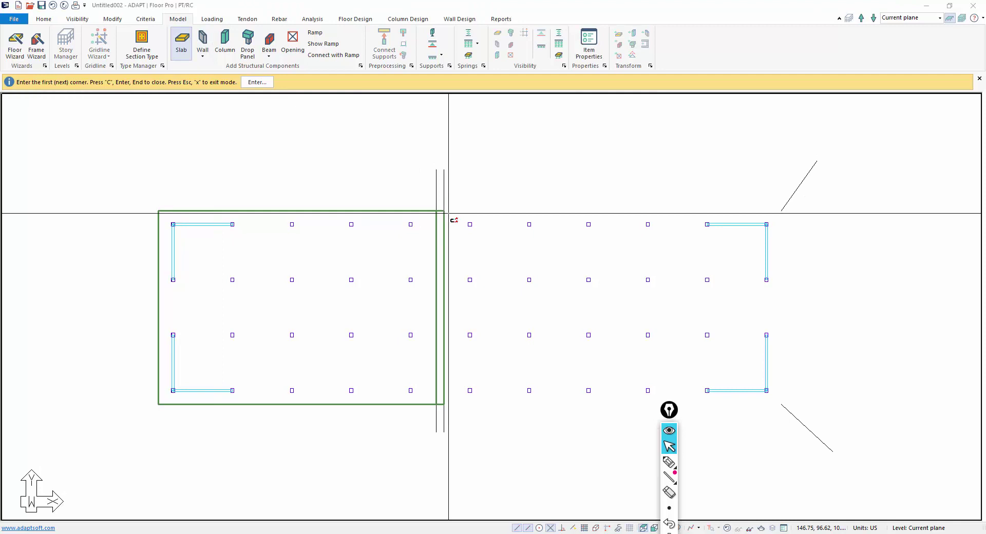
{"action": "left_click", "coordinate": [444, 210]}
{"action": "left_click", "coordinate": [780, 210]}
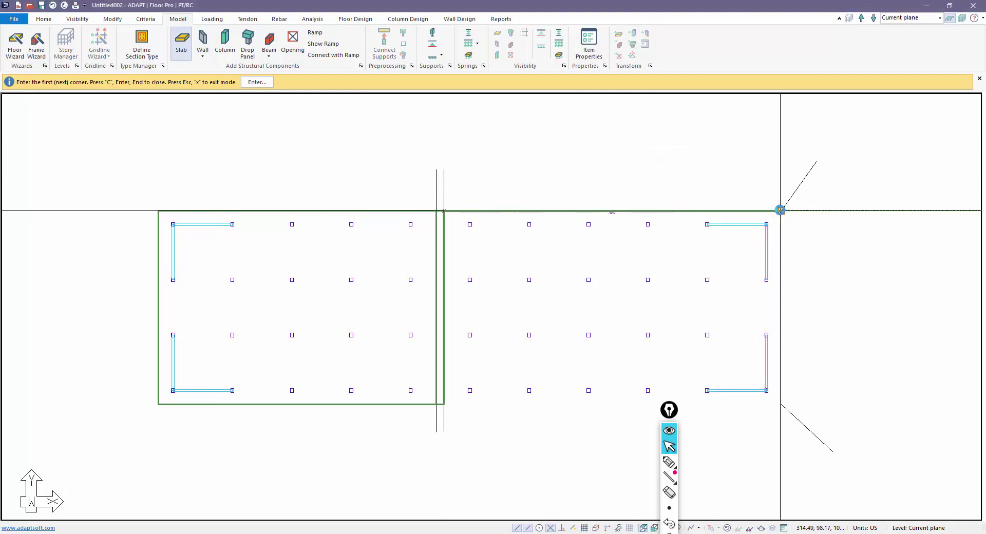
{"action": "left_click", "coordinate": [780, 405]}
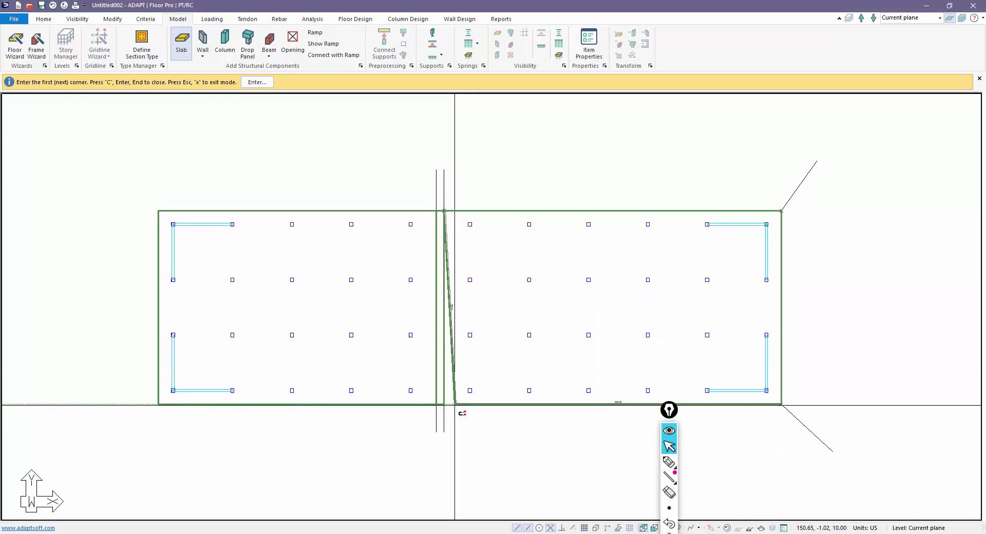
{"action": "left_click", "coordinate": [443, 404]}
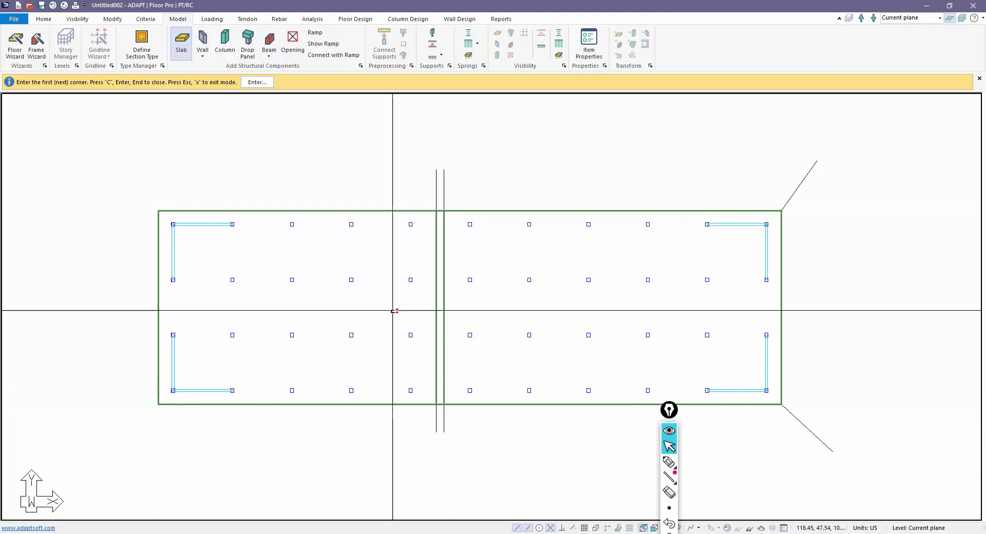
{"action": "scroll", "coordinate": [392, 308], "scroll_direction": "up", "scroll_amount": 3}
{"action": "right_click", "coordinate": [410, 155]}
{"action": "left_click", "coordinate": [431, 159]}
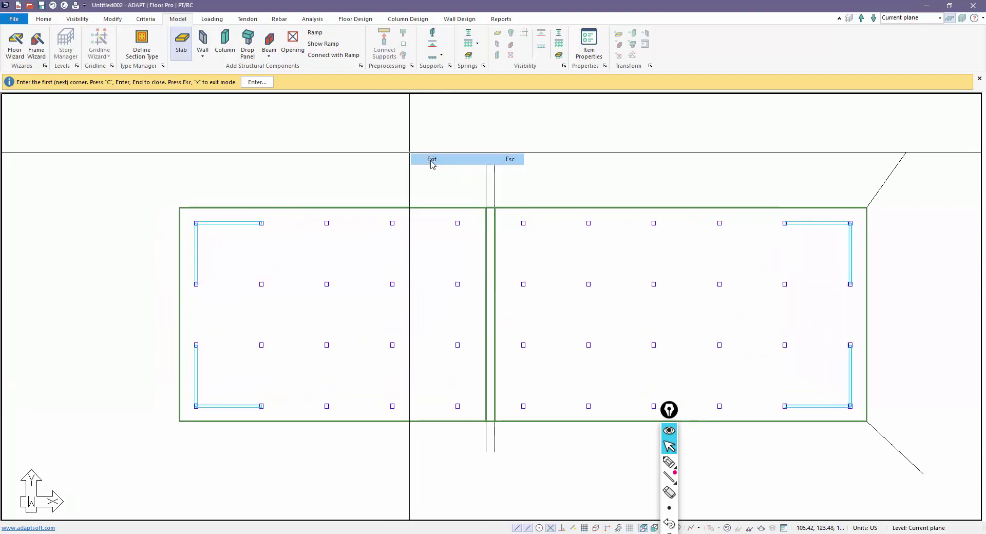
Delete the two vertical reference lines along the edges of the middle strip.
{"action": "scroll", "coordinate": [509, 333], "scroll_direction": "down", "scroll_amount": 1}
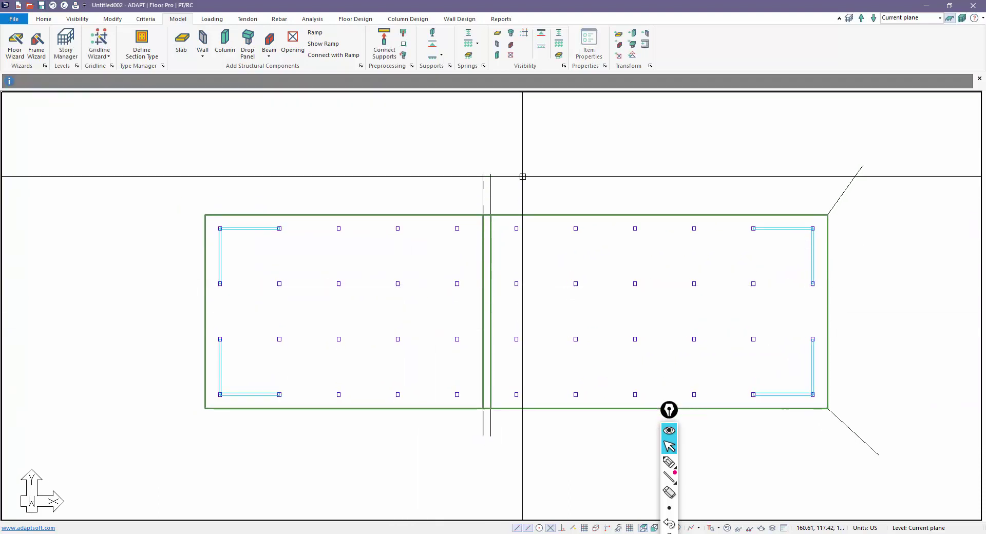
{"action": "left_click_drag", "start_coordinate": [523, 176], "coordinate": [430, 179]}
{"action": "key", "text": "Delete"}
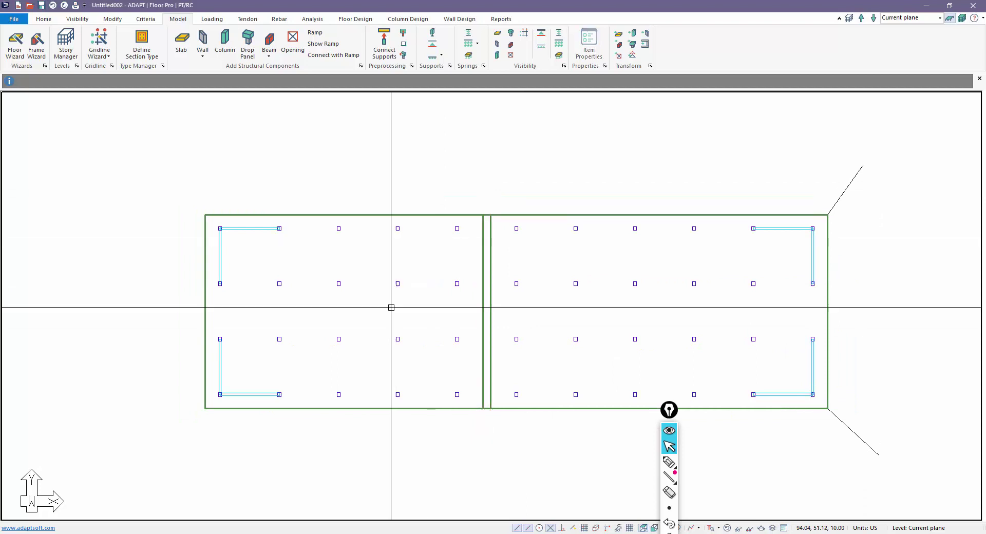
Delete the two diagonal marker lines at the floor's right-hand corners and save the model as PourStrip.
{"action": "left_click_drag", "start_coordinate": [894, 215], "coordinate": [843, 155]}
{"action": "key", "text": "Delete"}
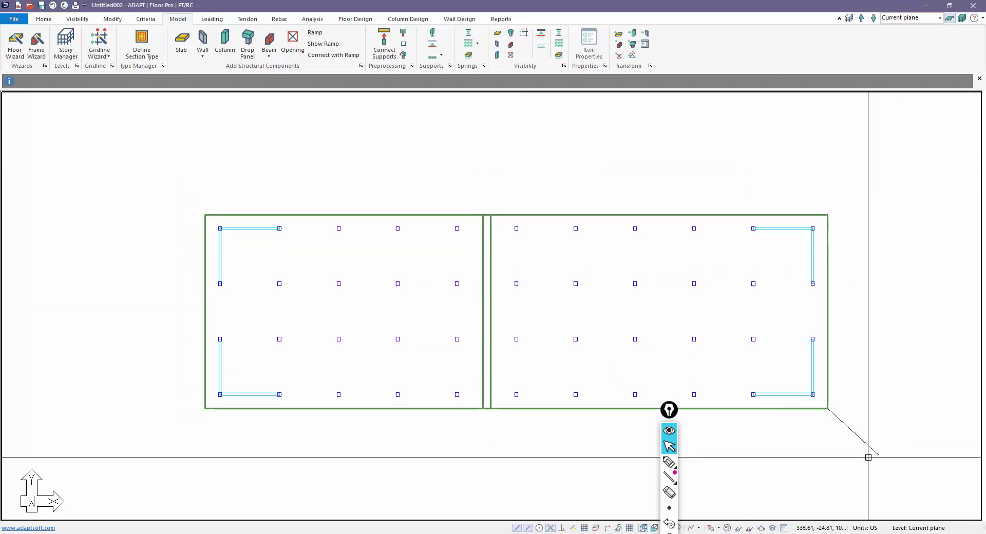
{"action": "left_click_drag", "start_coordinate": [868, 458], "coordinate": [861, 409]}
{"action": "key", "text": "Delete"}
{"action": "scroll", "coordinate": [431, 287], "scroll_direction": "down", "scroll_amount": 1}
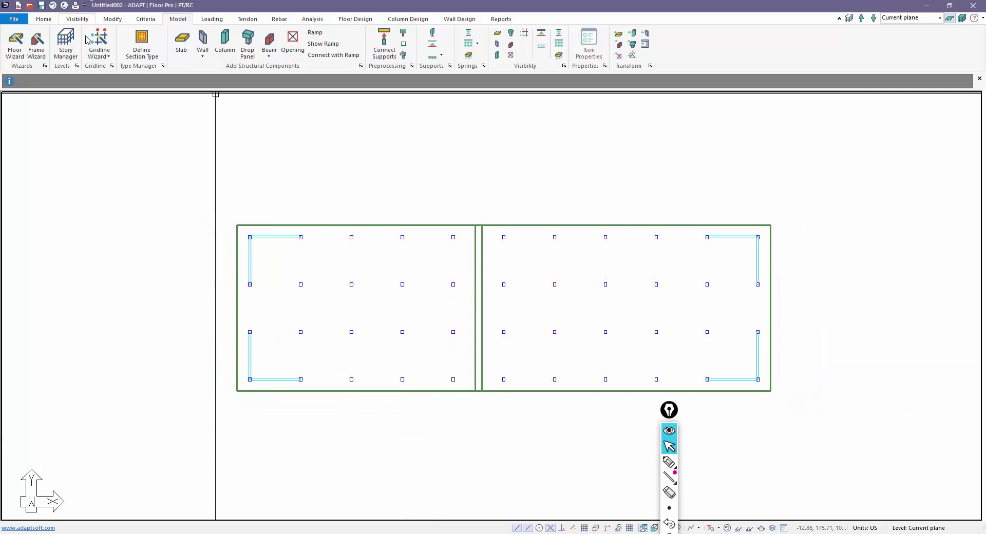
{"action": "left_click", "coordinate": [14, 19]}
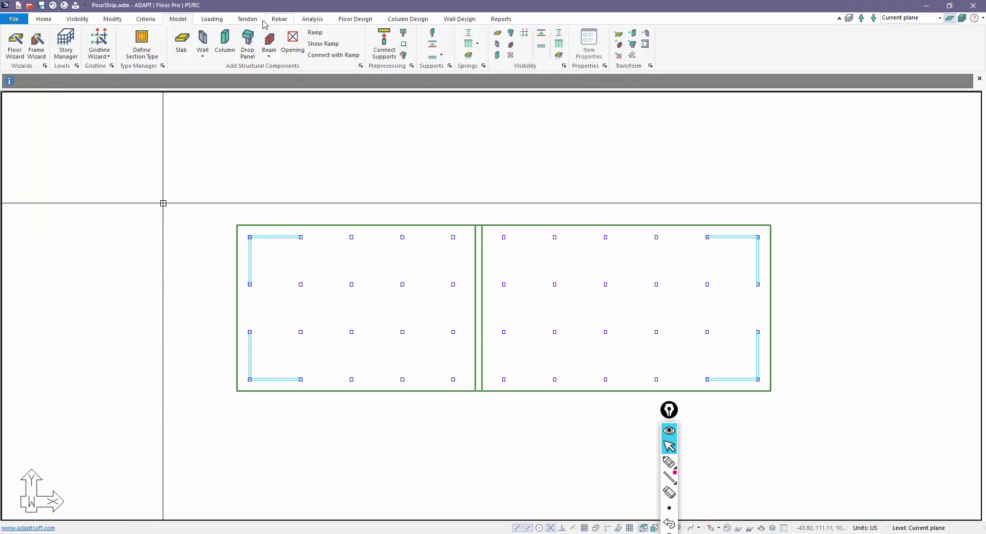
Show the tendons over the floor plan.
{"action": "left_click", "coordinate": [260, 21]}
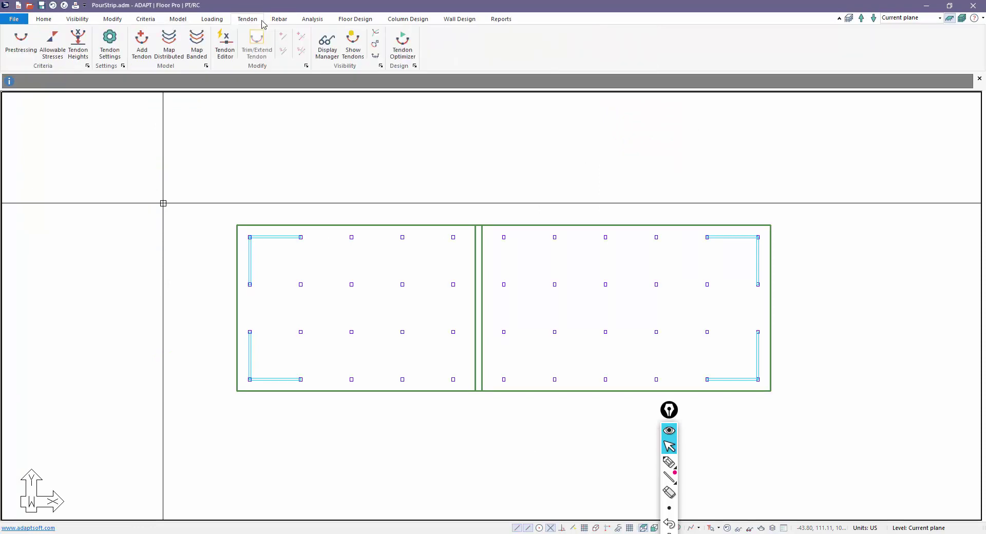
{"action": "left_click", "coordinate": [358, 49]}
{"action": "scroll", "coordinate": [488, 297], "scroll_direction": "up", "scroll_amount": 1}
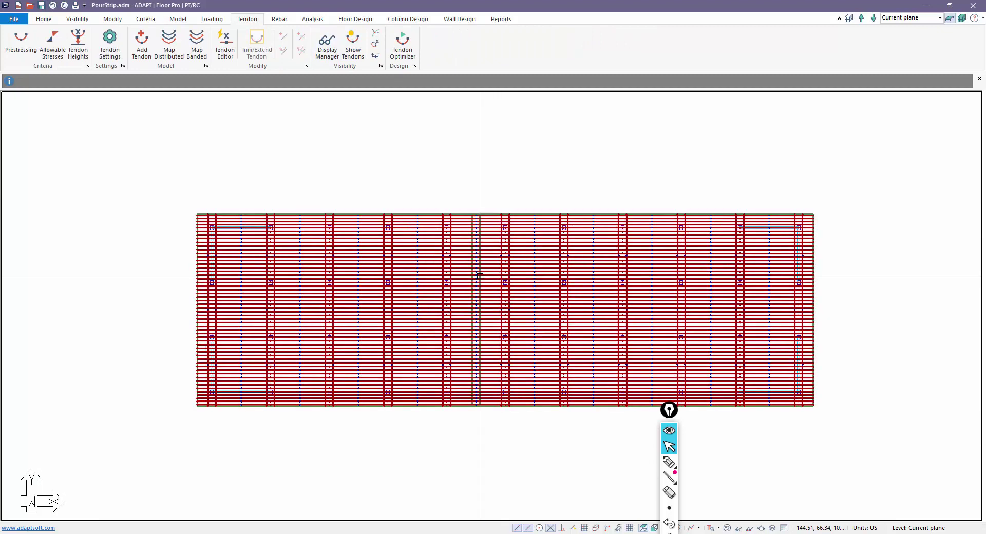
Examine how the horizontal distributed tendons run across the strip in the middle bay.
{"action": "middle_click_drag", "start_coordinate": [454, 314], "coordinate": [461, 285]}
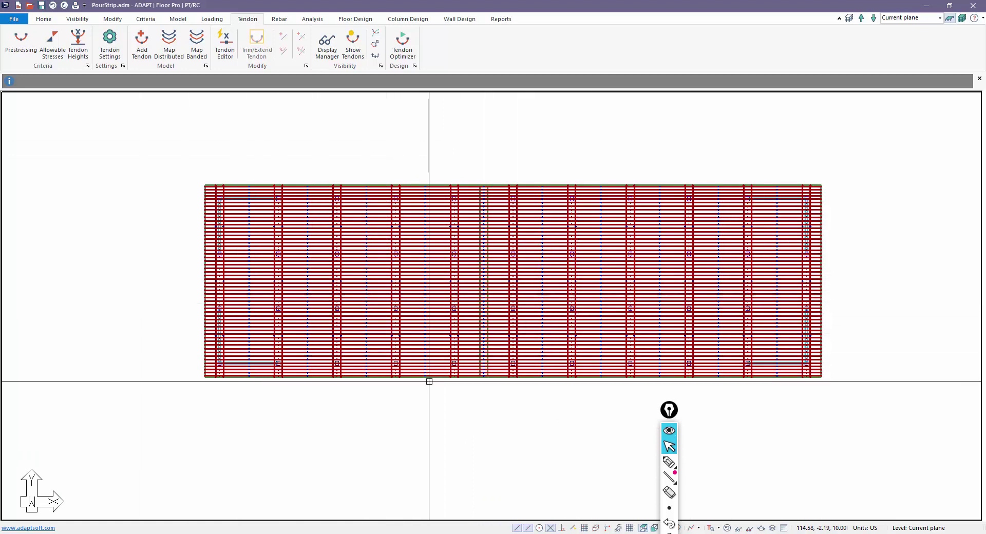
{"action": "scroll", "coordinate": [387, 379], "scroll_direction": "up", "scroll_amount": 1}
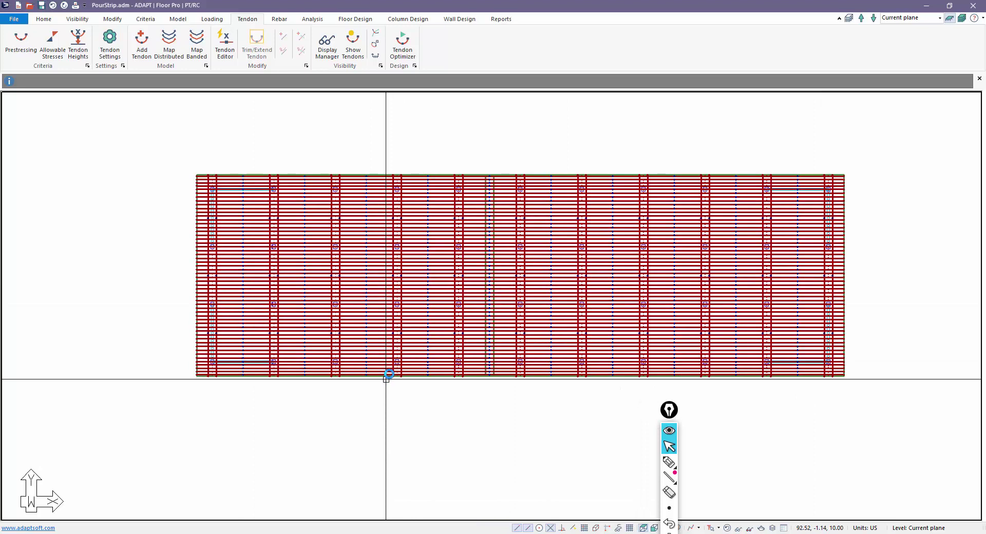
{"action": "scroll", "coordinate": [387, 377], "scroll_direction": "up", "scroll_amount": 1}
{"action": "scroll", "coordinate": [394, 392], "scroll_direction": "down", "scroll_amount": 1}
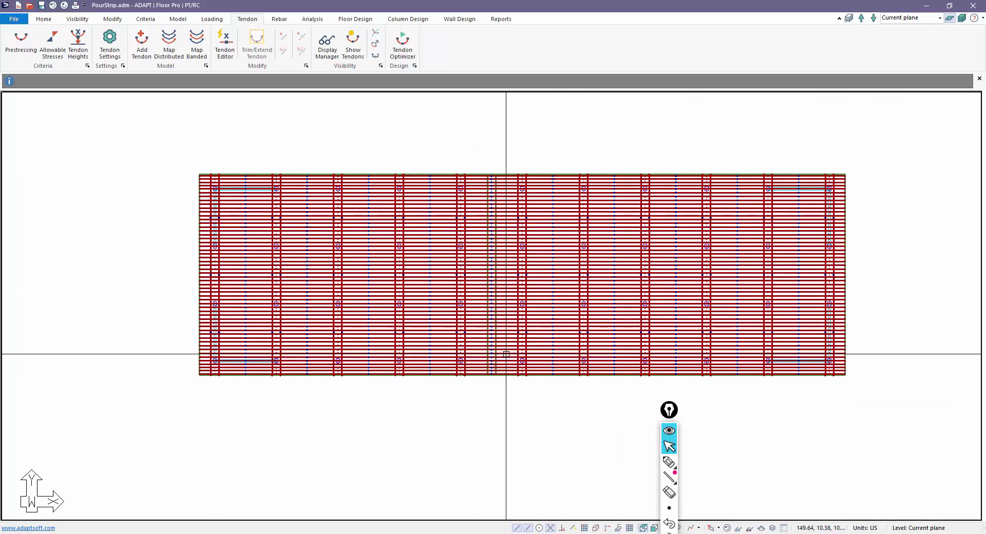
{"action": "middle_click_drag", "start_coordinate": [451, 410], "coordinate": [450, 412]}
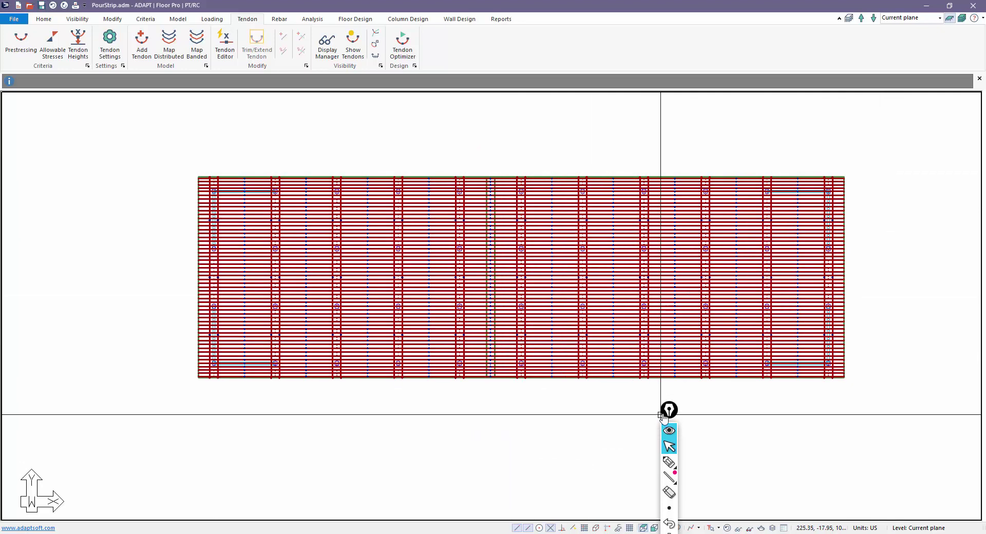
{"action": "left_click_drag", "start_coordinate": [669, 410], "coordinate": [887, 365]}
{"action": "middle_click_drag", "start_coordinate": [476, 359], "coordinate": [482, 399]}
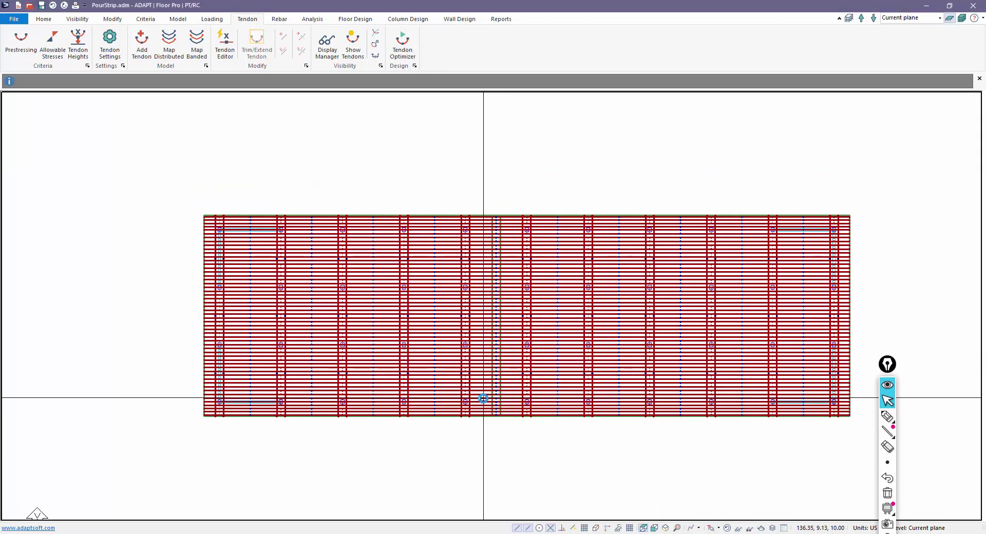
{"action": "scroll", "coordinate": [446, 294], "scroll_direction": "up", "scroll_amount": 2}
{"action": "scroll", "coordinate": [473, 205], "scroll_direction": "up", "scroll_amount": 1}
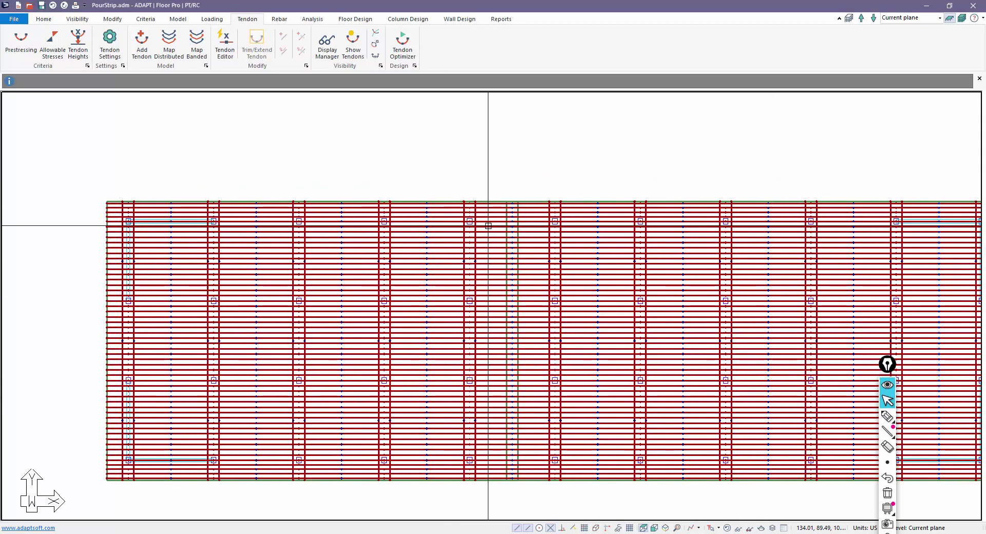
{"action": "middle_click_drag", "start_coordinate": [473, 227], "coordinate": [431, 176]}
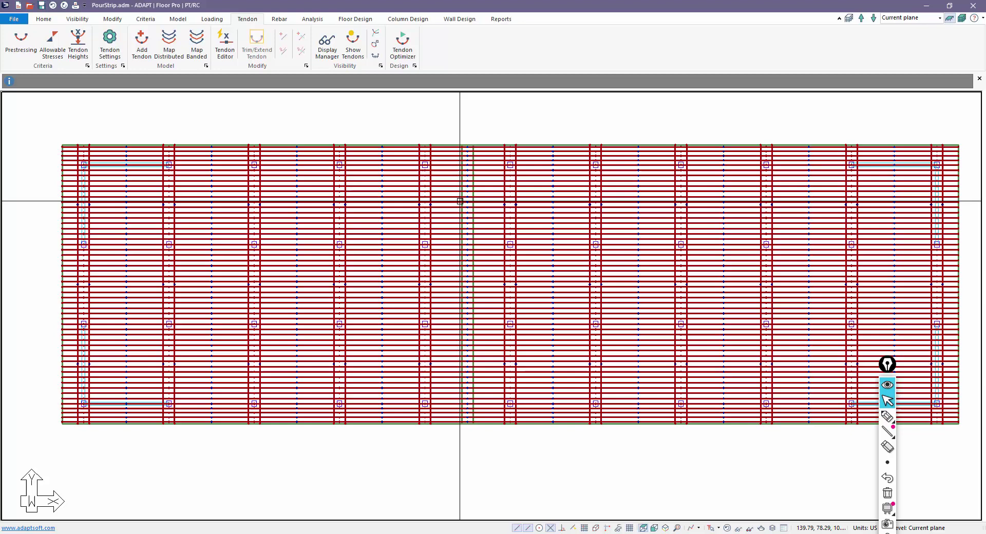
{"action": "scroll", "coordinate": [460, 202], "scroll_direction": "up", "scroll_amount": 2}
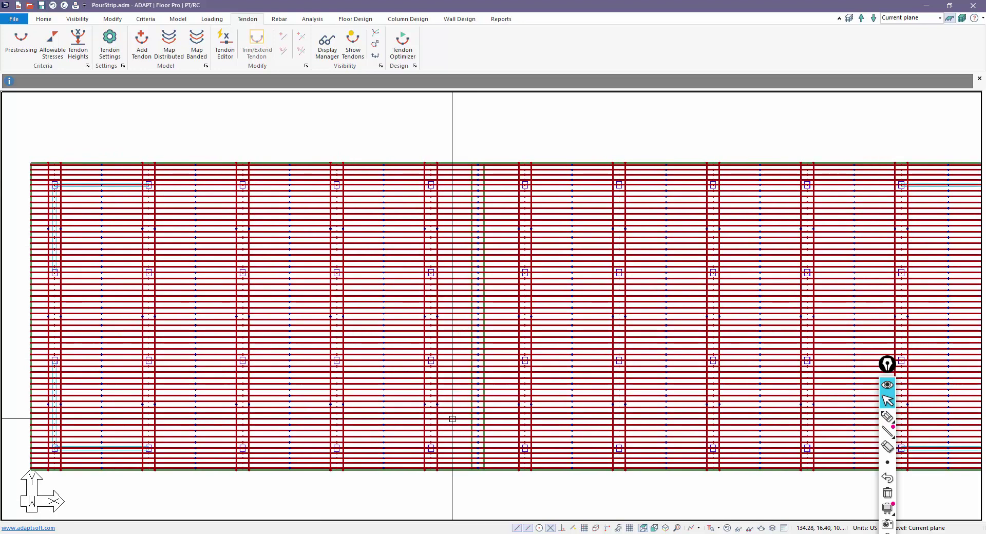
{"action": "middle_click_drag", "start_coordinate": [451, 419], "coordinate": [457, 406]}
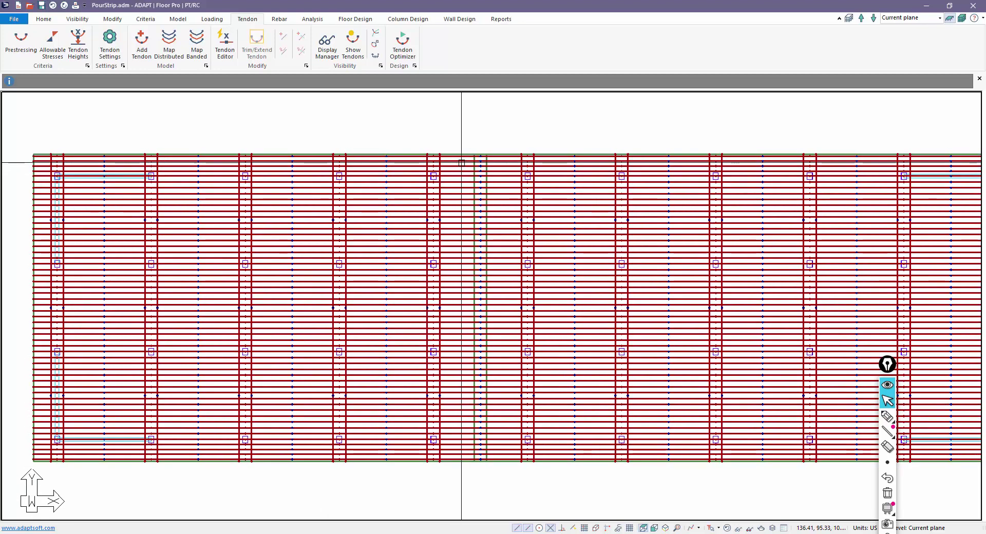
Delete the horizontal distributed tendons across the upper half of the floor, keeping the one along the top slab edge.
{"action": "left_click", "coordinate": [461, 162]}
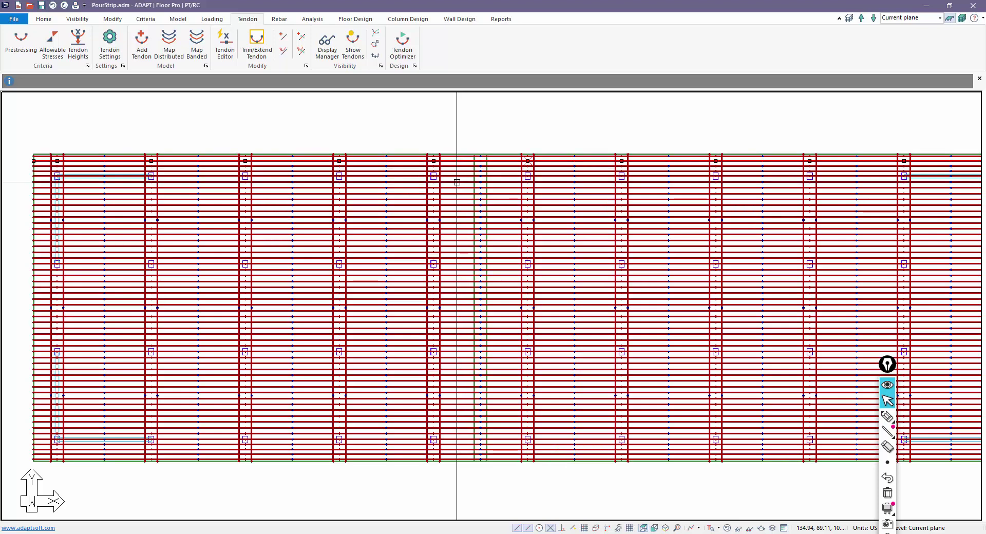
{"action": "key", "text": "Escape"}
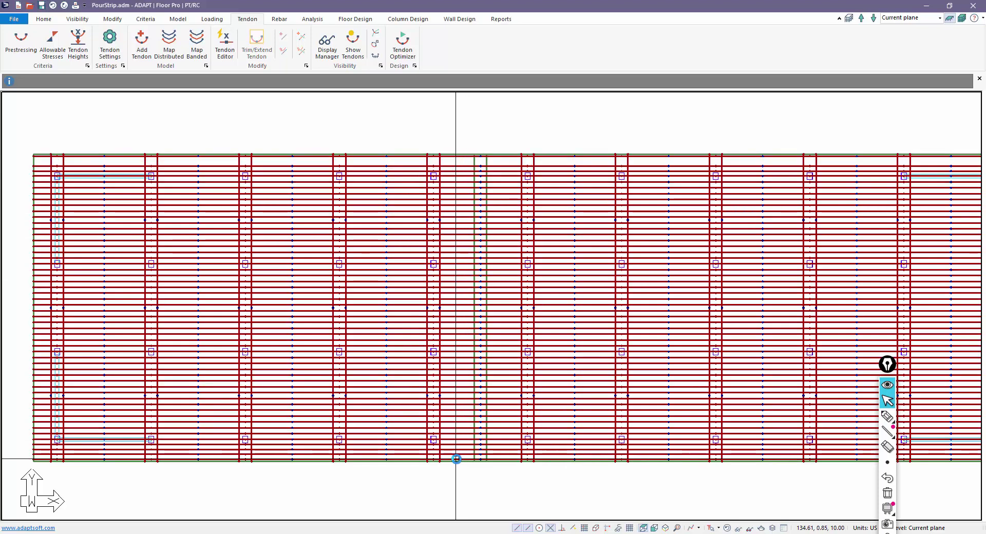
{"action": "scroll", "coordinate": [459, 458], "scroll_direction": "up", "scroll_amount": 1}
{"action": "scroll", "coordinate": [463, 456], "scroll_direction": "up", "scroll_amount": 1}
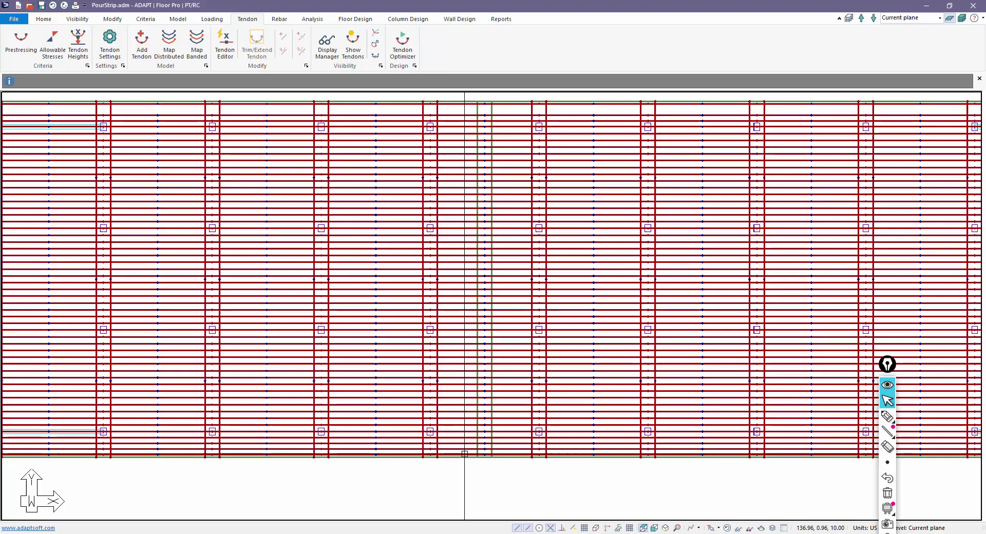
{"action": "middle_click_drag", "start_coordinate": [432, 329], "coordinate": [453, 380]}
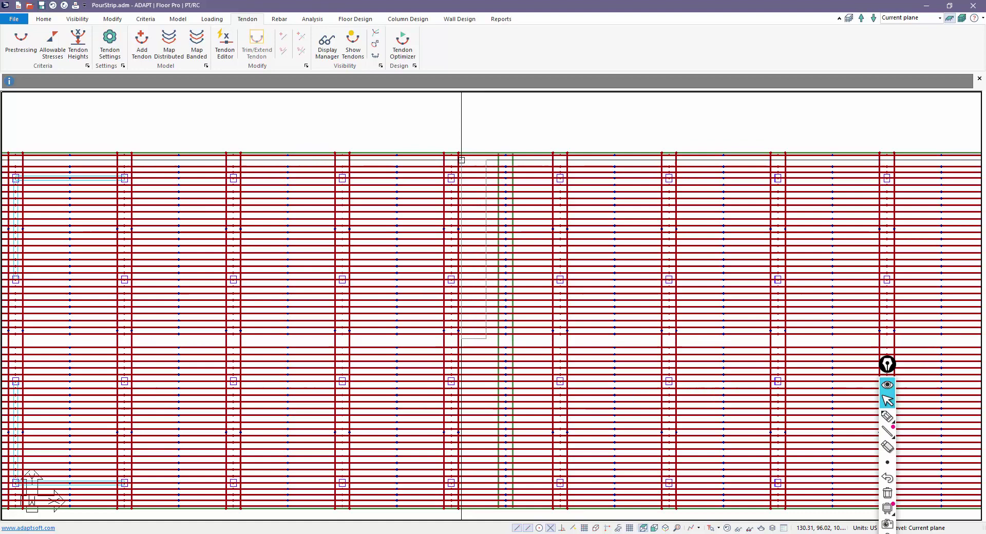
{"action": "scroll", "coordinate": [423, 275], "scroll_direction": "down", "scroll_amount": 3}
{"action": "scroll", "coordinate": [437, 215], "scroll_direction": "down", "scroll_amount": 1}
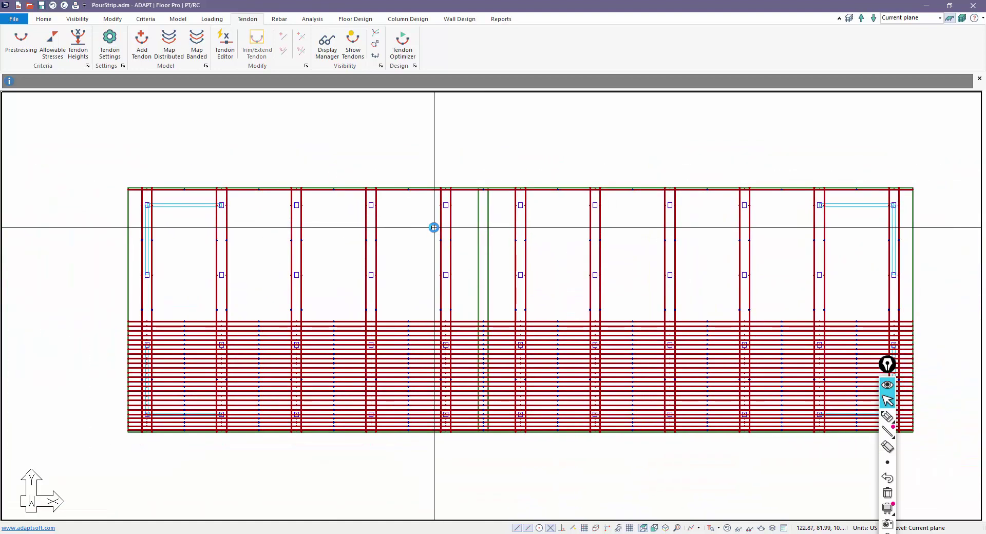
Delete the top tendon's intermediate vertices over the left slab and move its left end to the middle strip's right edge.
{"action": "scroll", "coordinate": [421, 221], "scroll_direction": "up", "scroll_amount": 2}
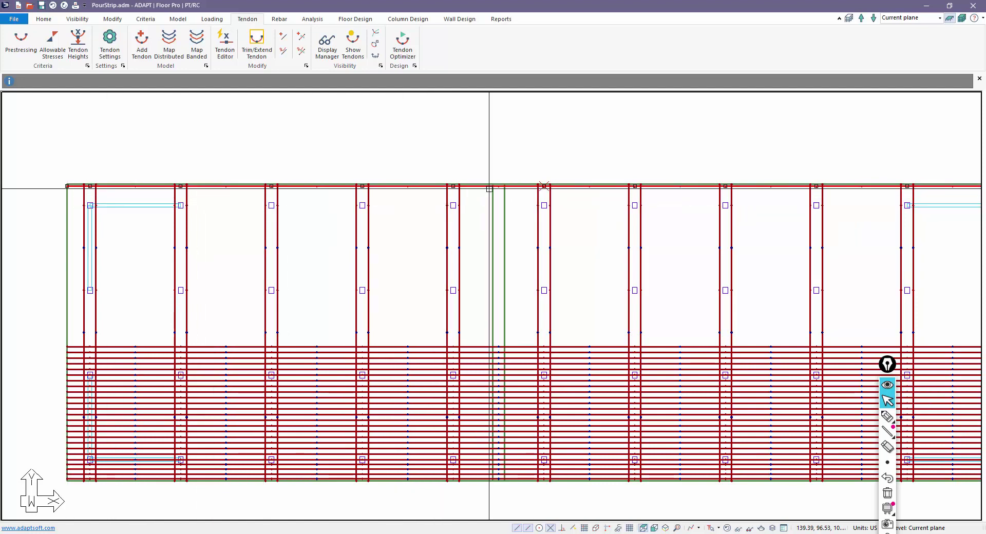
{"action": "right_click", "coordinate": [238, 186]}
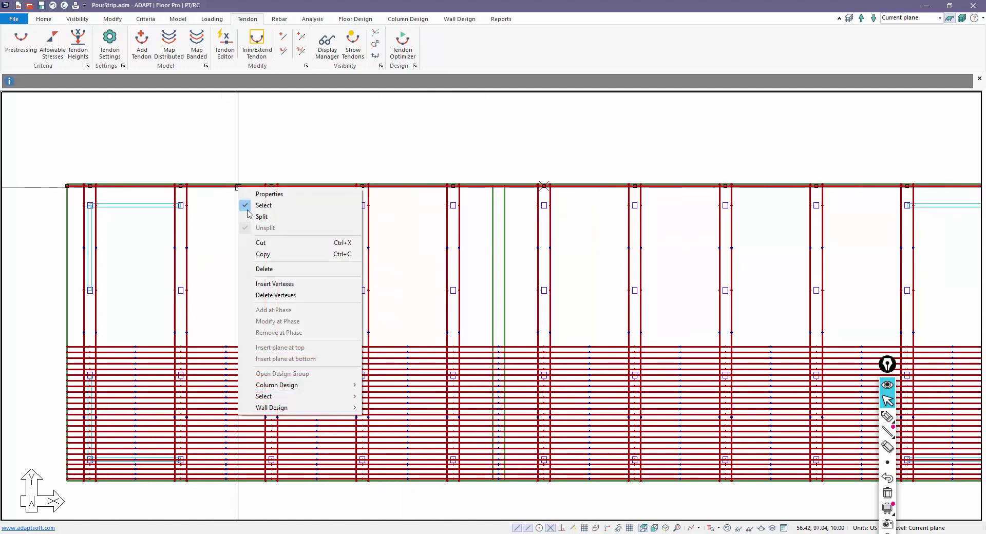
{"action": "left_click", "coordinate": [271, 296]}
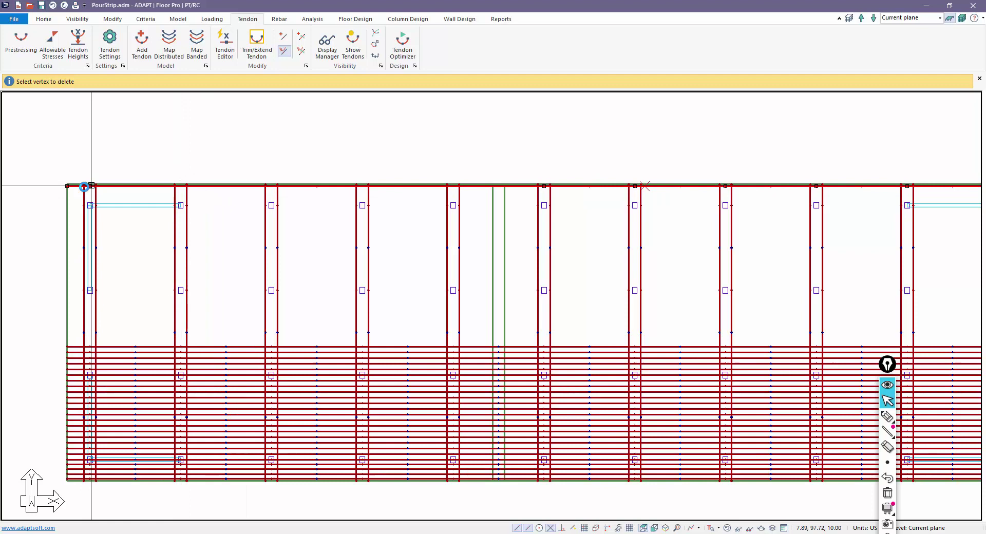
{"action": "key", "text": "Escape"}
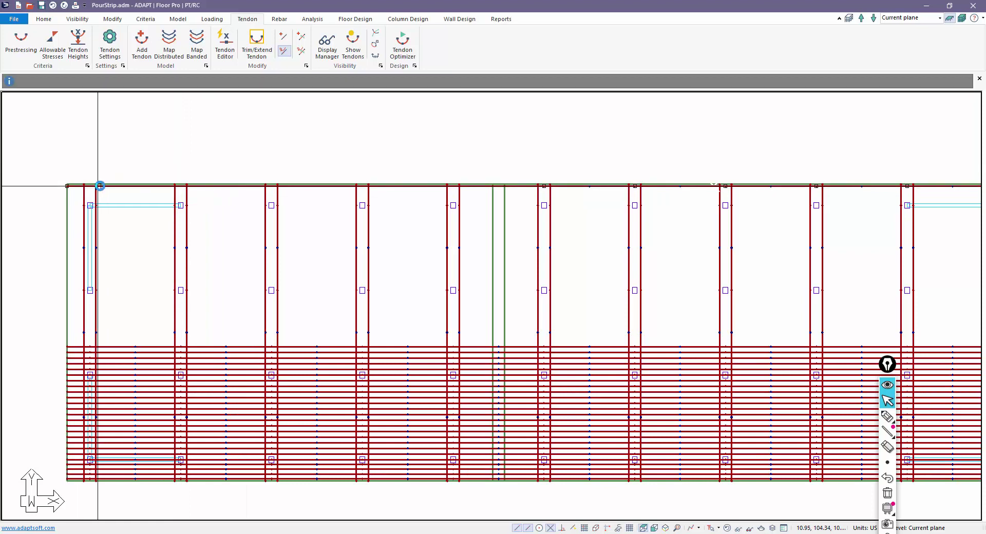
{"action": "left_click", "coordinate": [66, 186]}
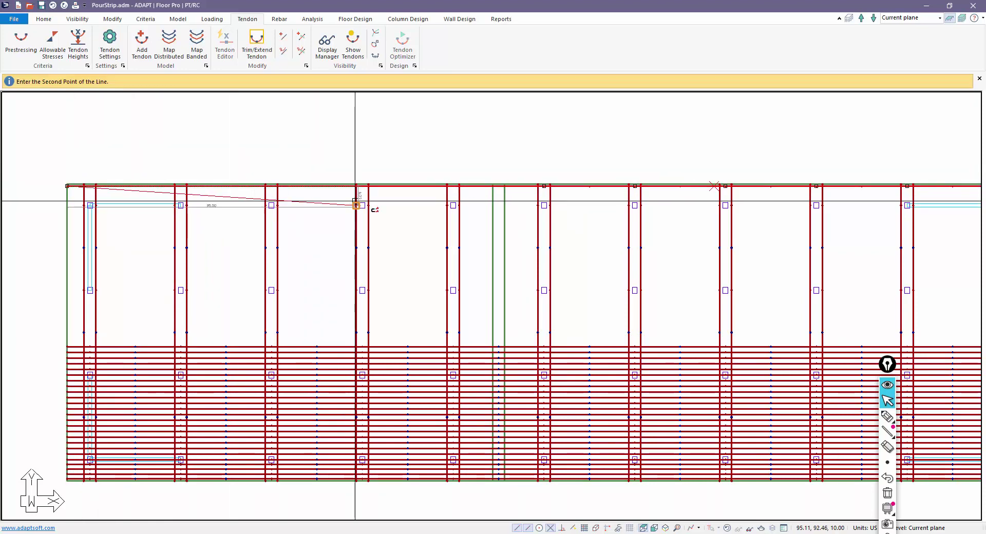
{"action": "left_click", "coordinate": [502, 186]}
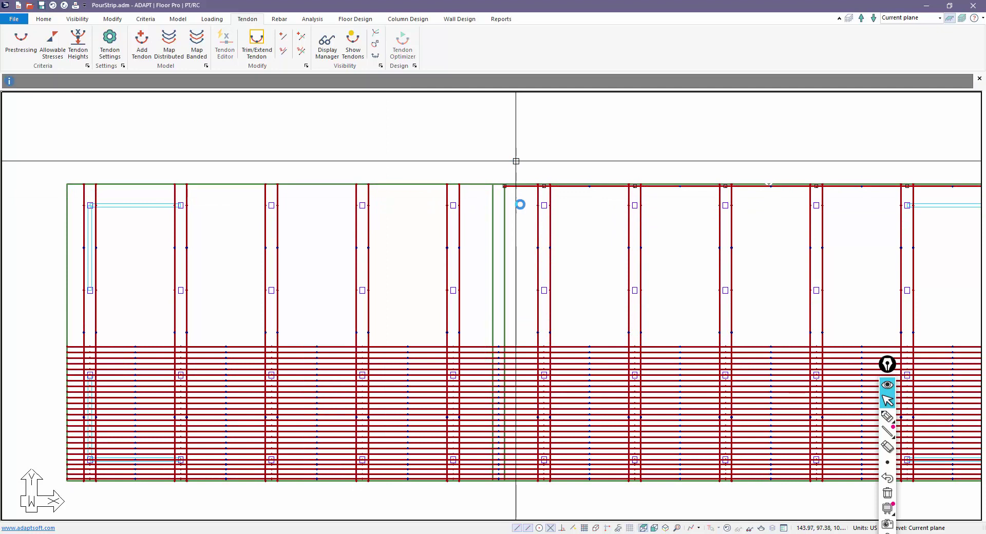
Measure the spacing between the two uppermost remaining full-length horizontal tendons at the middle strip's right edge.
{"action": "scroll", "coordinate": [517, 158], "scroll_direction": "up", "scroll_amount": 2}
{"action": "middle_click_drag", "start_coordinate": [488, 241], "coordinate": [447, 207]}
{"action": "middle_click_drag", "start_coordinate": [431, 350], "coordinate": [437, 286]}
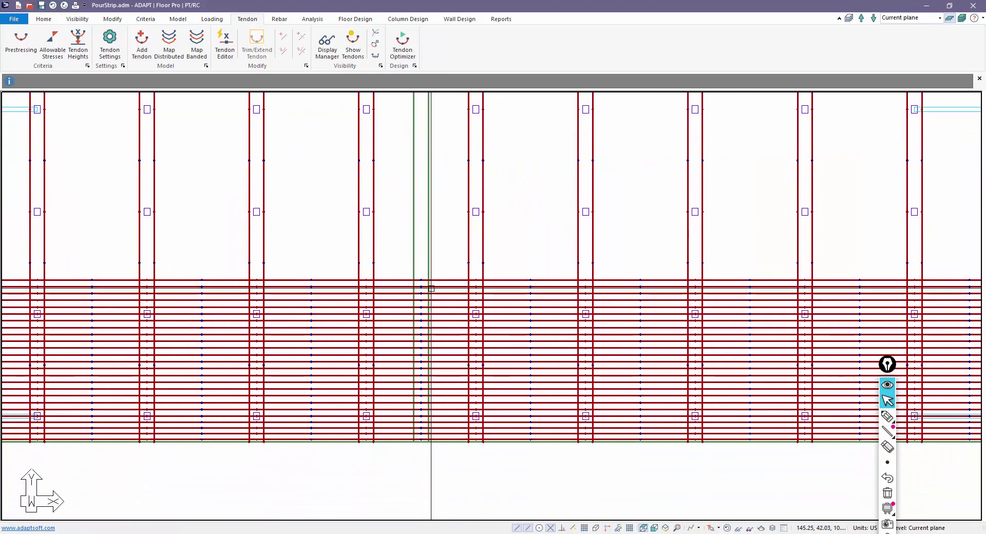
{"action": "scroll", "coordinate": [431, 297], "scroll_direction": "up", "scroll_amount": 3}
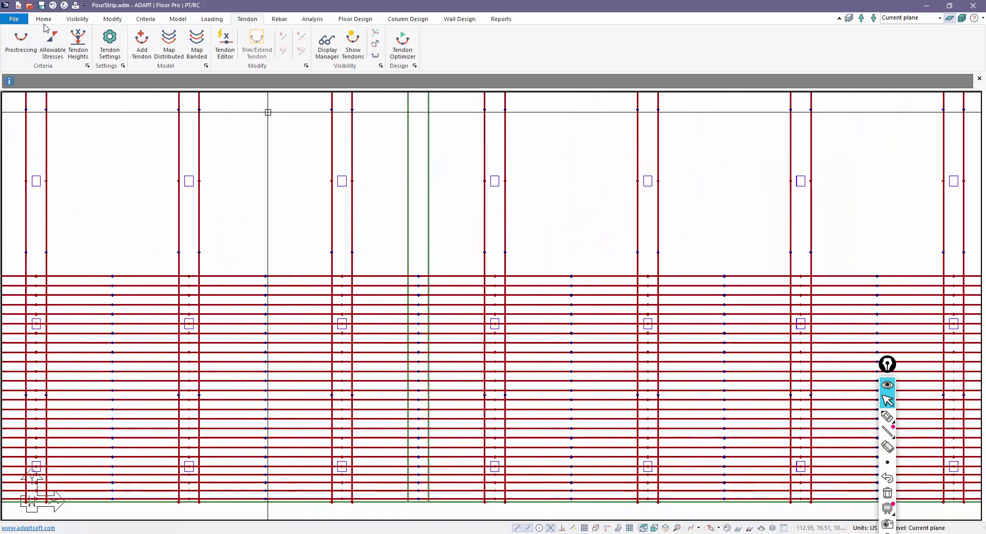
{"action": "left_click", "coordinate": [43, 19]}
{"action": "left_click", "coordinate": [227, 41]}
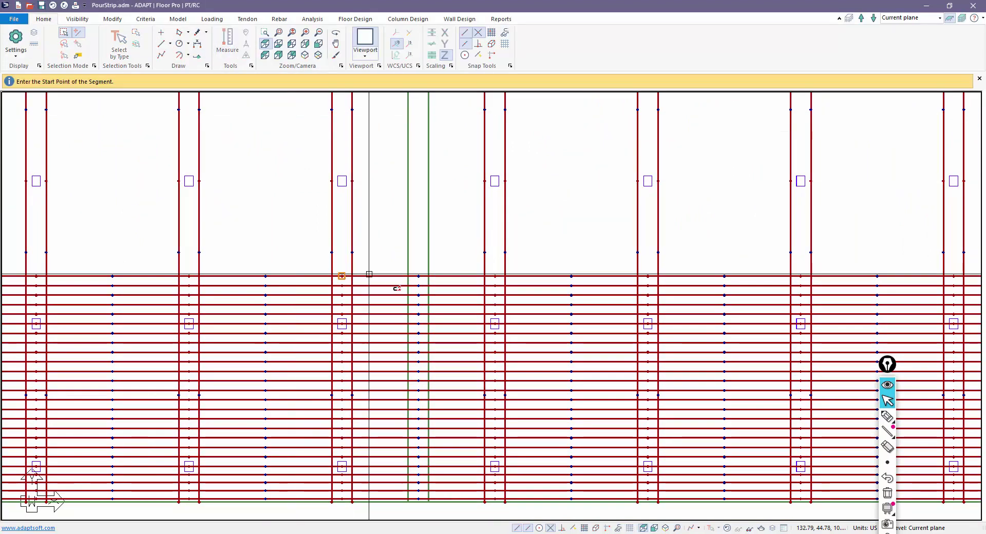
{"action": "left_click", "coordinate": [429, 276]}
{"action": "left_click", "coordinate": [429, 285]}
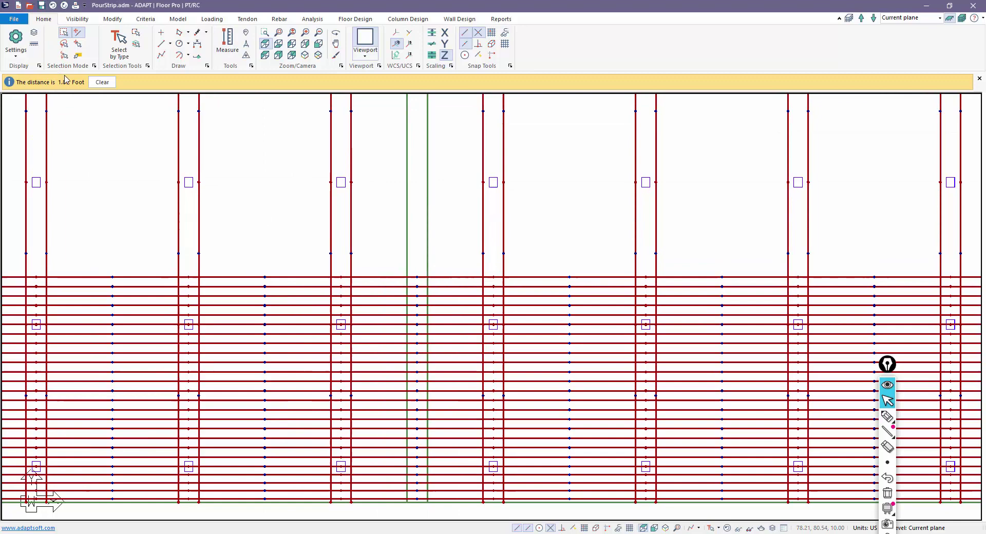
Set the shape of Span 1 to Straight for the shortened tendon along the right slab's top edge.
{"action": "middle_click_drag", "start_coordinate": [275, 189], "coordinate": [321, 295]}
{"action": "scroll", "coordinate": [321, 295], "scroll_direction": "down", "scroll_amount": 4}
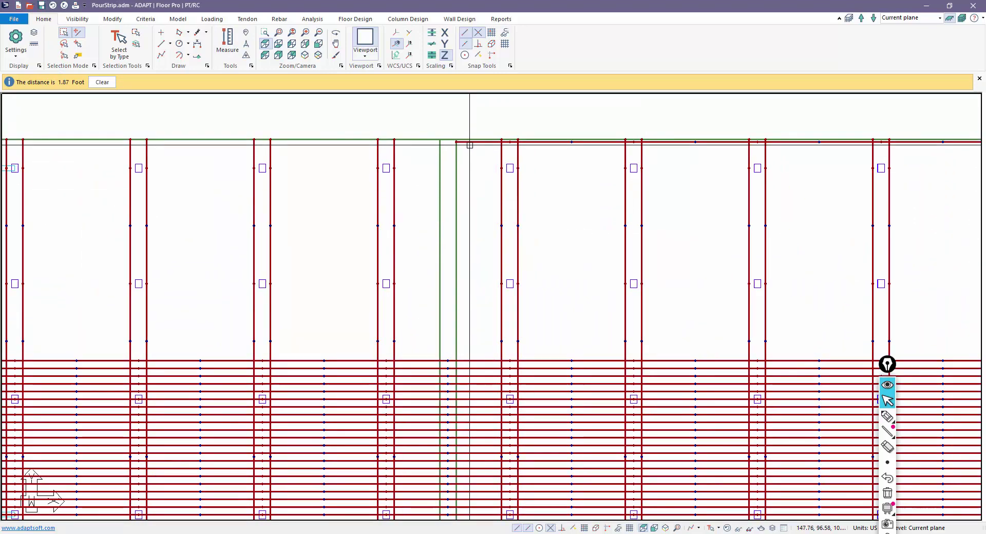
{"action": "left_click", "coordinate": [471, 142]}
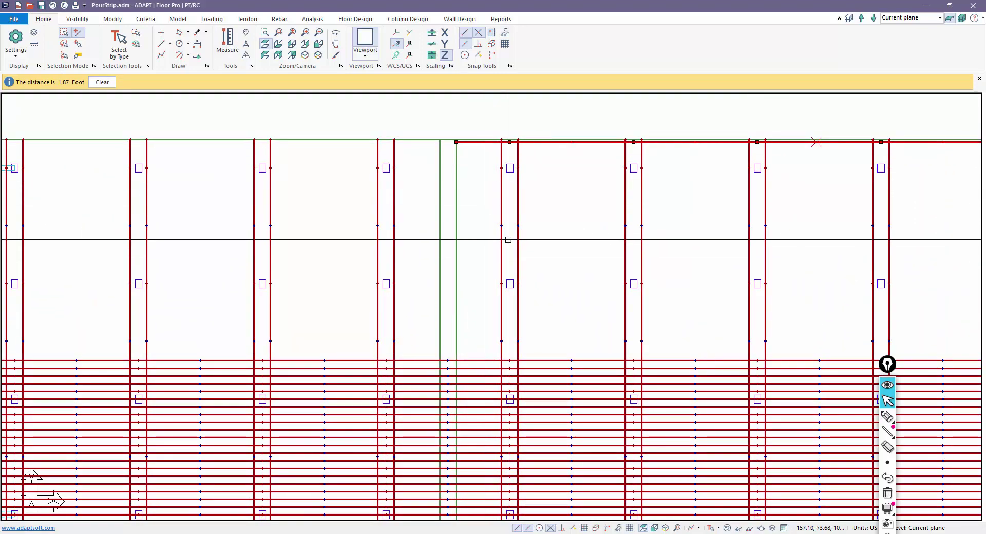
{"action": "middle_click_drag", "start_coordinate": [507, 239], "coordinate": [370, 250]}
{"action": "scroll", "coordinate": [443, 211], "scroll_direction": "down", "scroll_amount": 1}
{"action": "scroll", "coordinate": [328, 160], "scroll_direction": "up", "scroll_amount": 1}
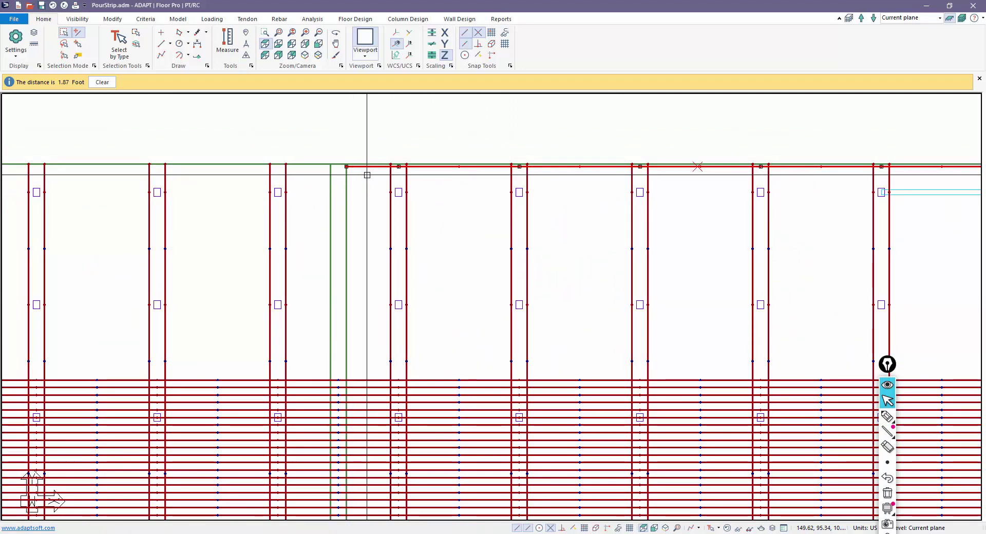
{"action": "key", "text": "Escape"}
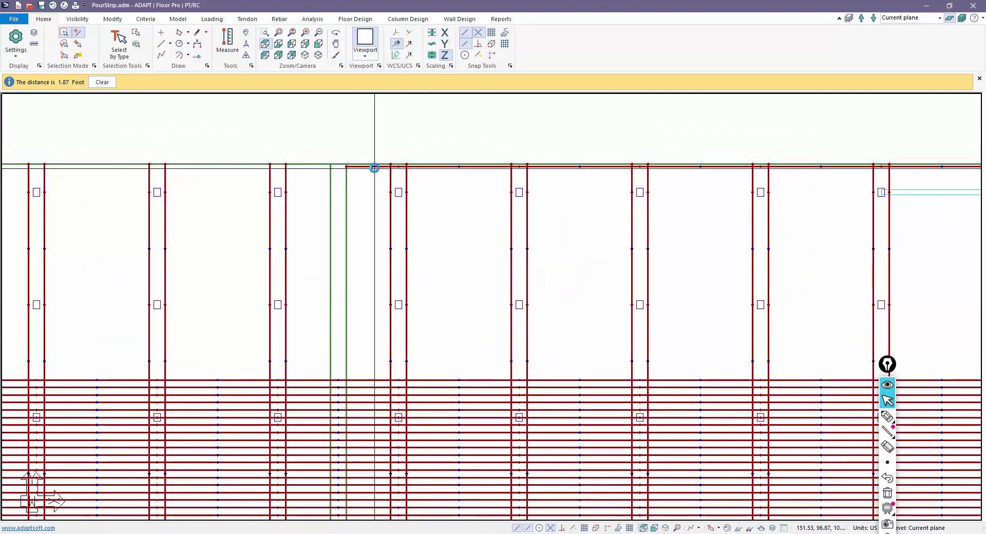
{"action": "double_click", "coordinate": [374, 167]}
{"action": "left_click", "coordinate": [129, 38]}
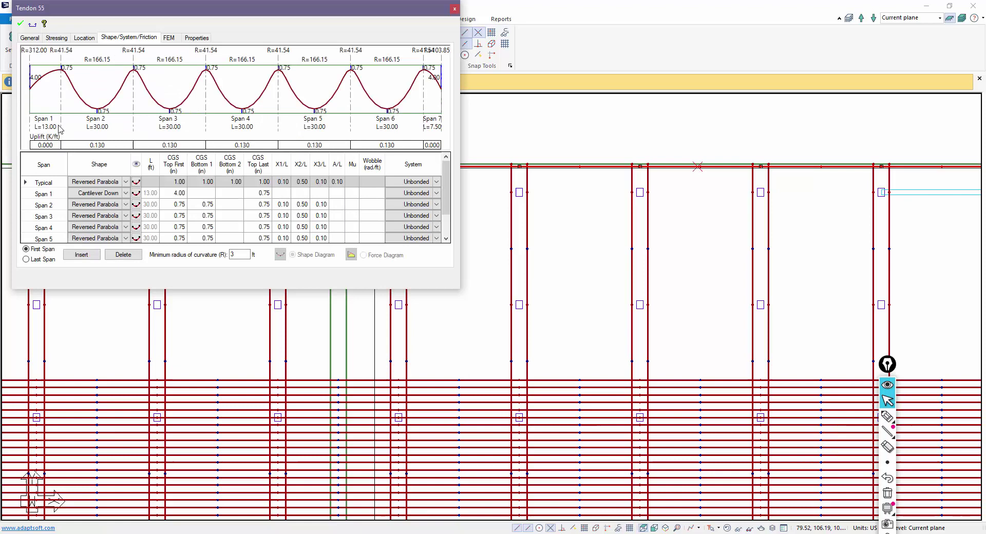
{"action": "left_click", "coordinate": [98, 193]}
{"action": "left_click", "coordinate": [98, 193]}
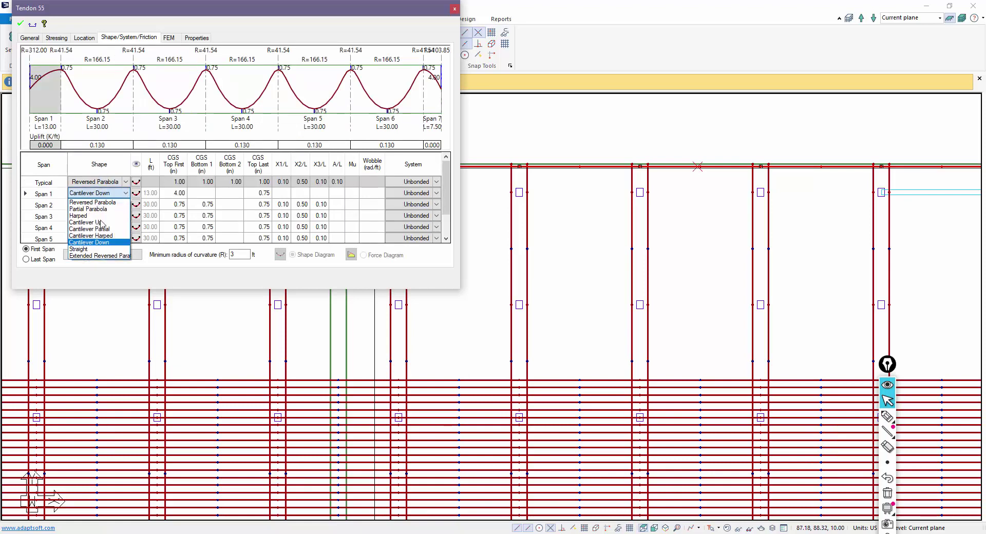
{"action": "left_click", "coordinate": [92, 249]}
Review the shape options for Span 2 and accept the tendon's edited profile.
{"action": "left_click", "coordinate": [168, 216]}
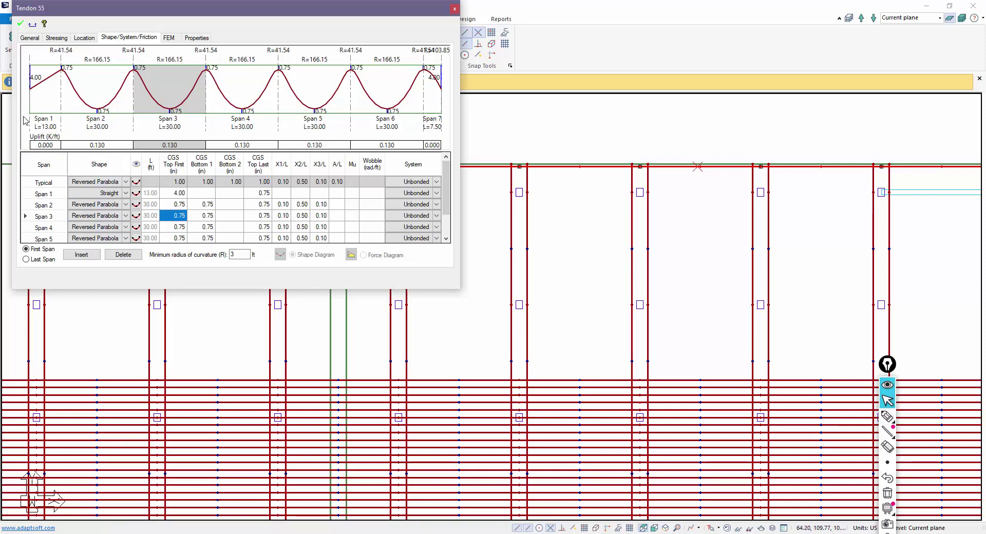
{"action": "left_click", "coordinate": [128, 207]}
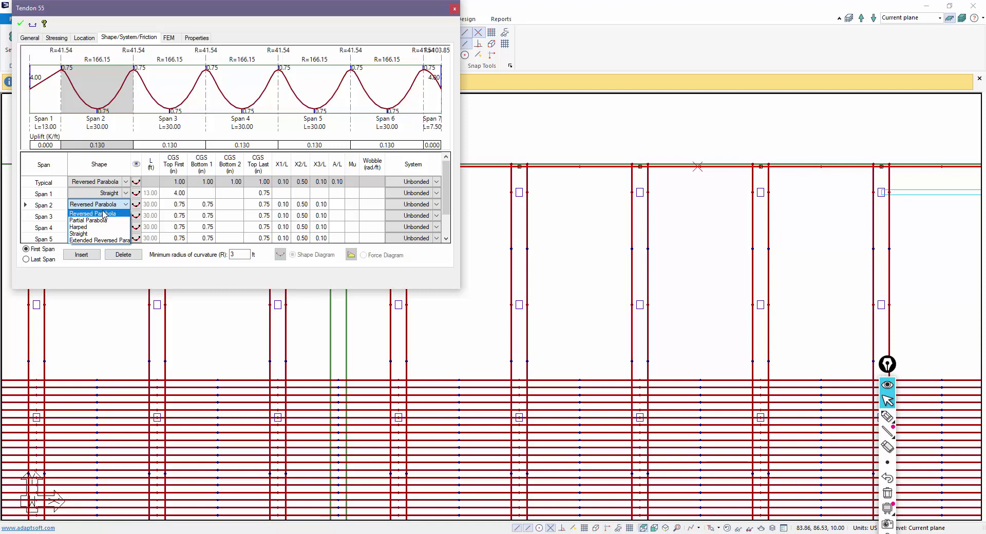
{"action": "left_click", "coordinate": [178, 330]}
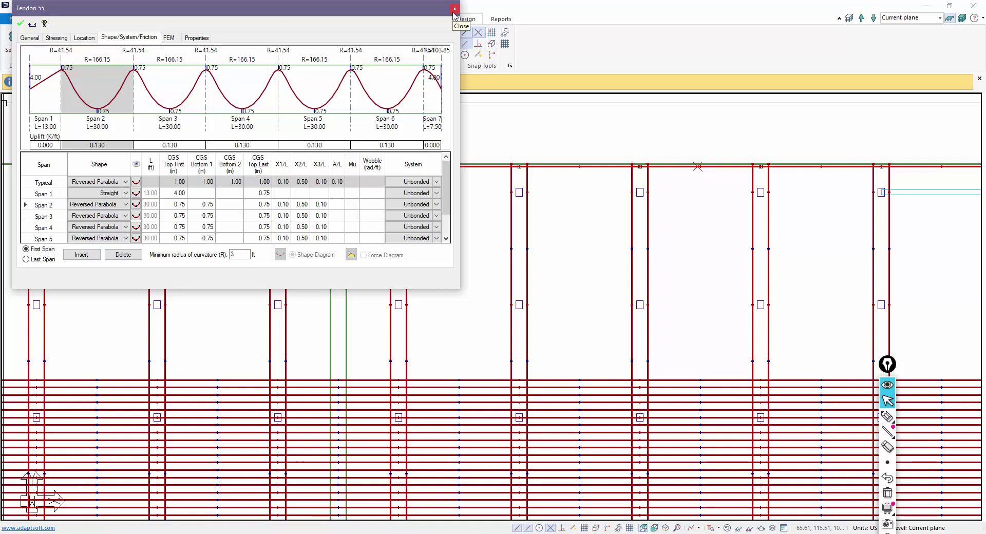
{"action": "left_click", "coordinate": [20, 24]}
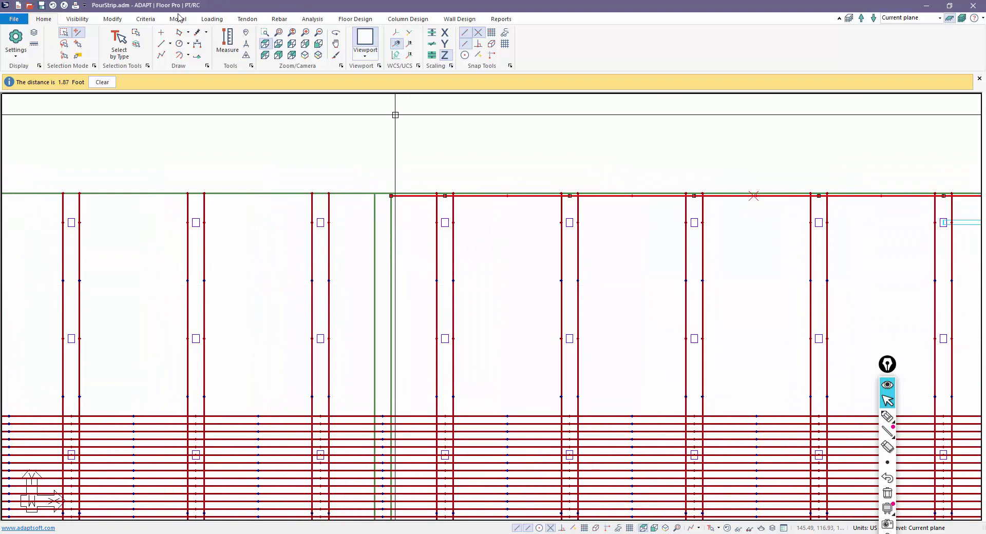
Copy the right slab's top tendon downward 15 times by coordinates with a Y offset of -1.87 ft.
{"action": "left_click", "coordinate": [178, 19]}
{"action": "left_click", "coordinate": [113, 20]}
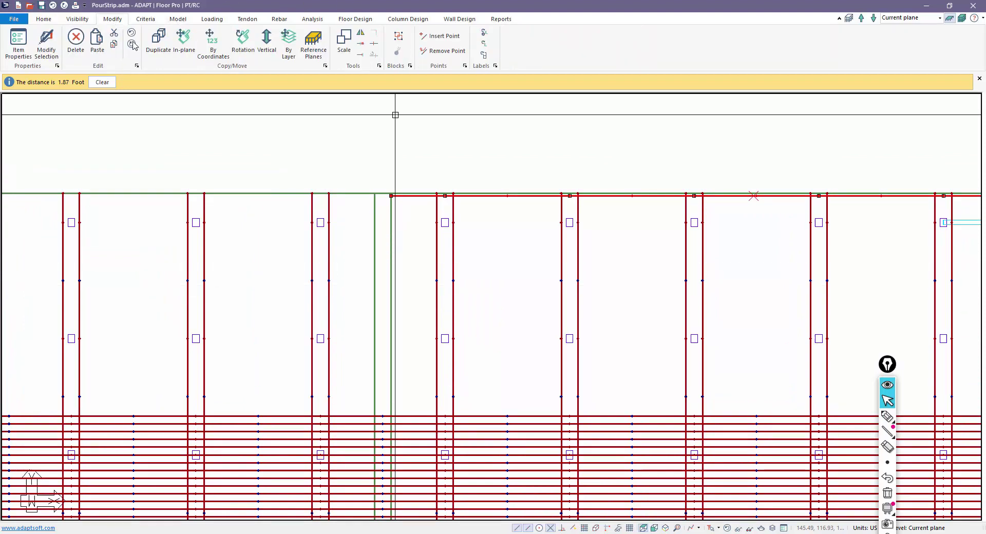
{"action": "left_click", "coordinate": [211, 46]}
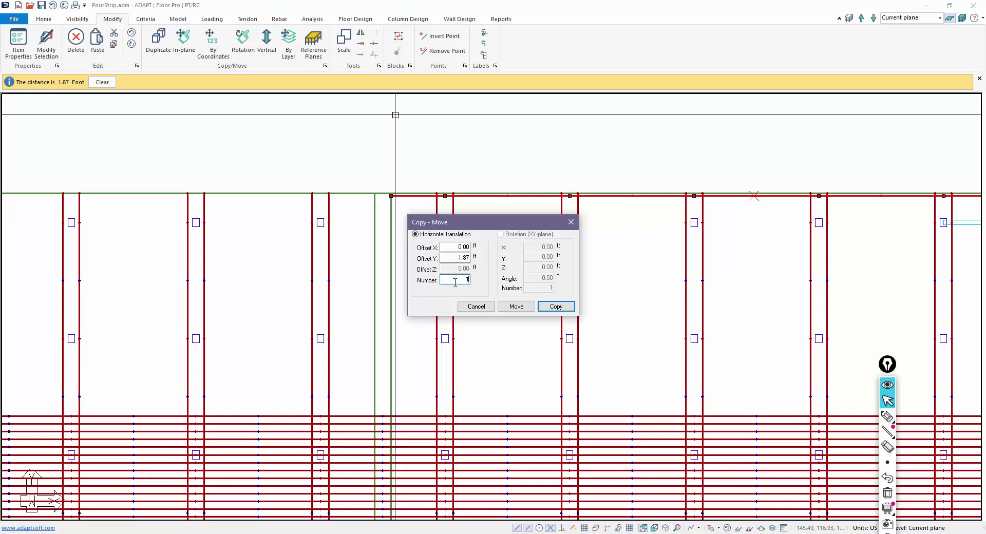
{"action": "left_click", "coordinate": [555, 307]}
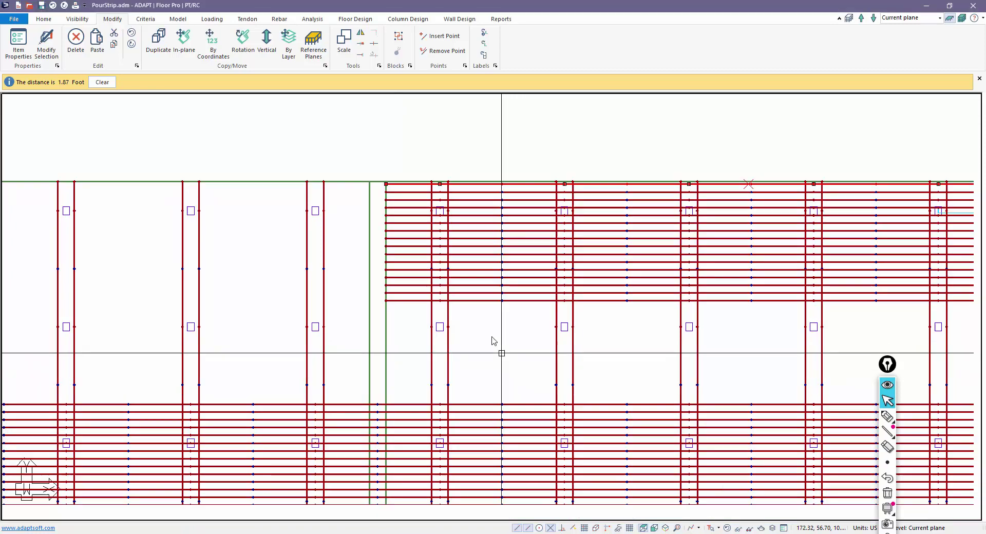
{"action": "key", "text": "Escape"}
Copy the lowest of the new right-slab tendons downward 12 times by coordinates with a Y offset of -1.87 ft.
{"action": "scroll", "coordinate": [457, 307], "scroll_direction": "down", "scroll_amount": 3}
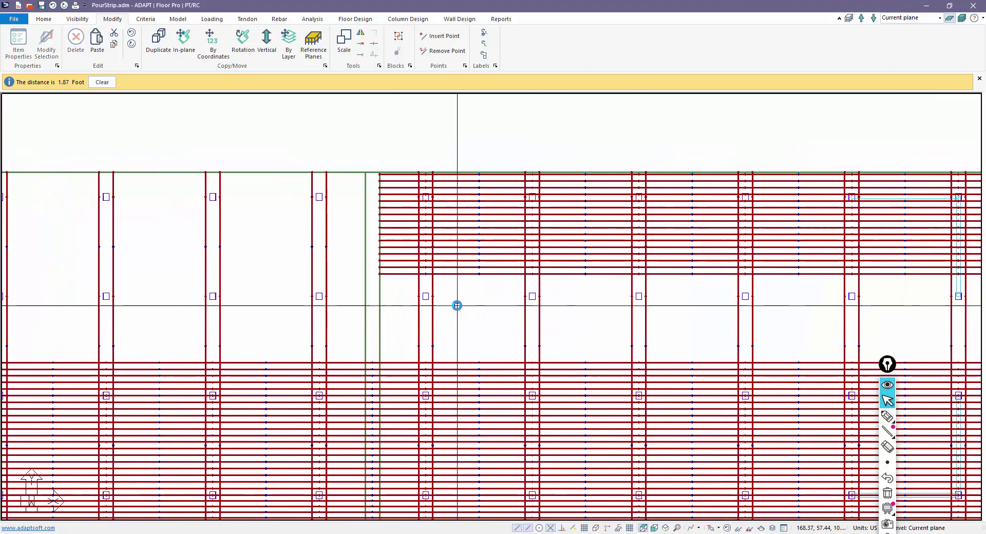
{"action": "scroll", "coordinate": [464, 297], "scroll_direction": "down", "scroll_amount": 1}
{"action": "scroll", "coordinate": [464, 297], "scroll_direction": "down", "scroll_amount": 1}
{"action": "middle_click_drag", "start_coordinate": [452, 315], "coordinate": [458, 303]}
{"action": "scroll", "coordinate": [401, 301], "scroll_direction": "up", "scroll_amount": 1}
{"action": "left_click", "coordinate": [415, 262]}
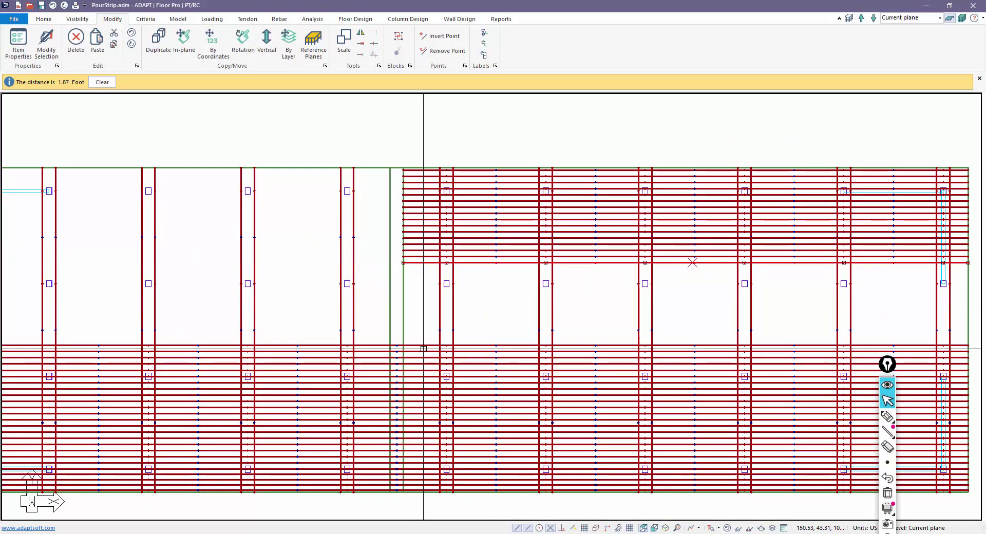
{"action": "left_click", "coordinate": [208, 46]}
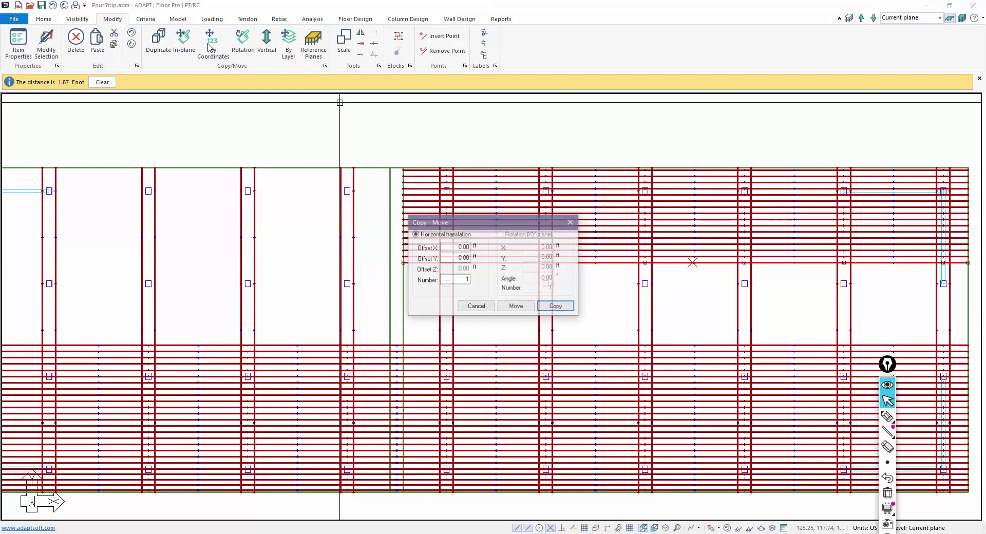
{"action": "left_click", "coordinate": [454, 259]}
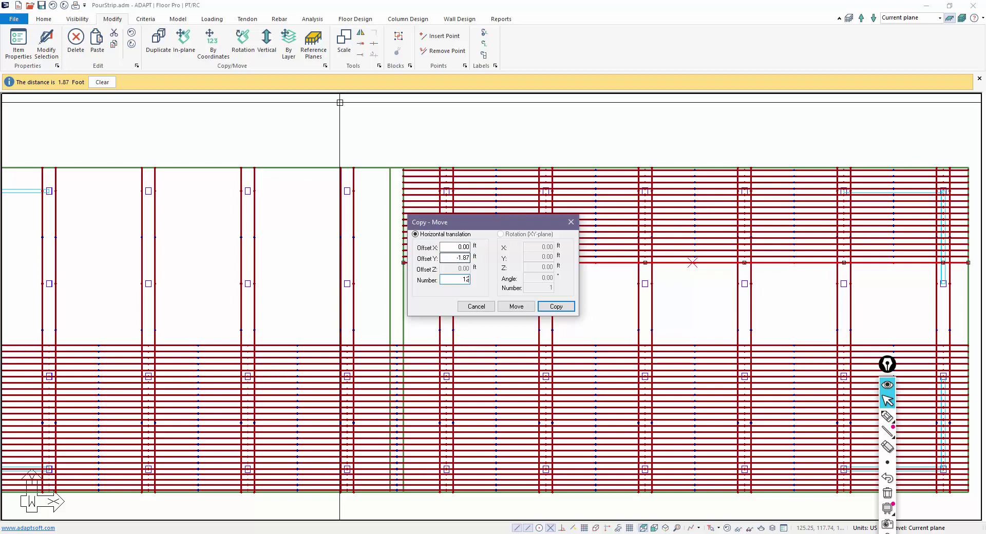
{"action": "left_click", "coordinate": [544, 306]}
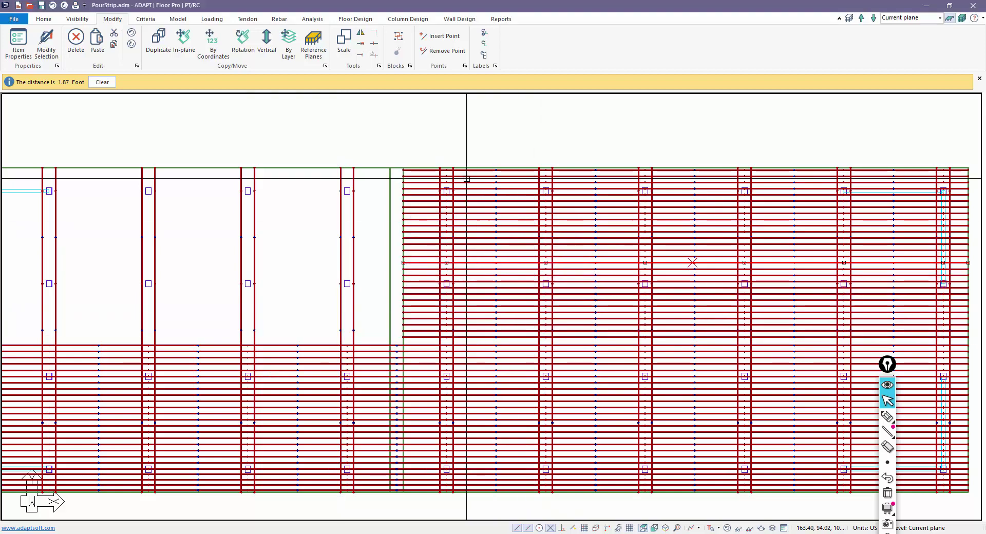
{"action": "key", "text": "Escape"}
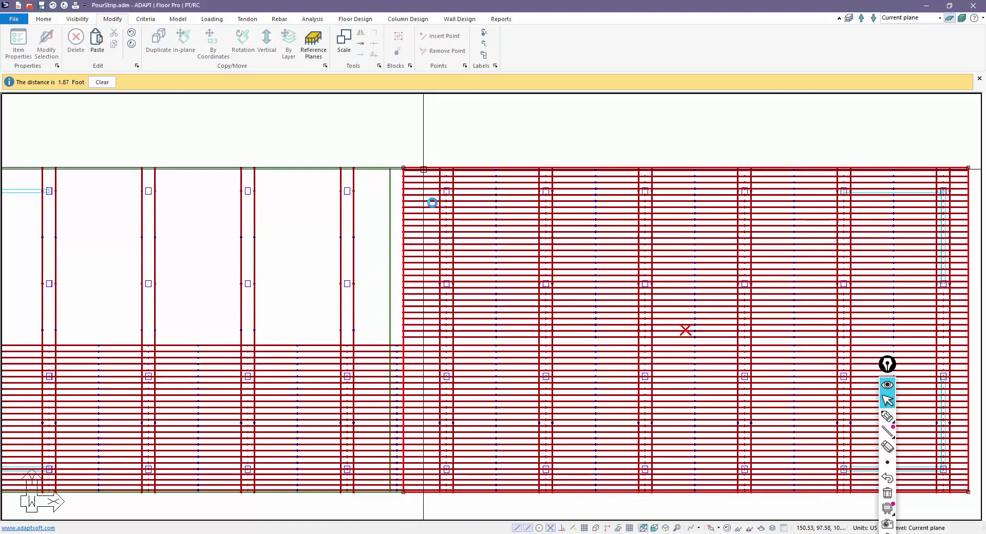
{"action": "scroll", "coordinate": [421, 179], "scroll_direction": "up", "scroll_amount": 1}
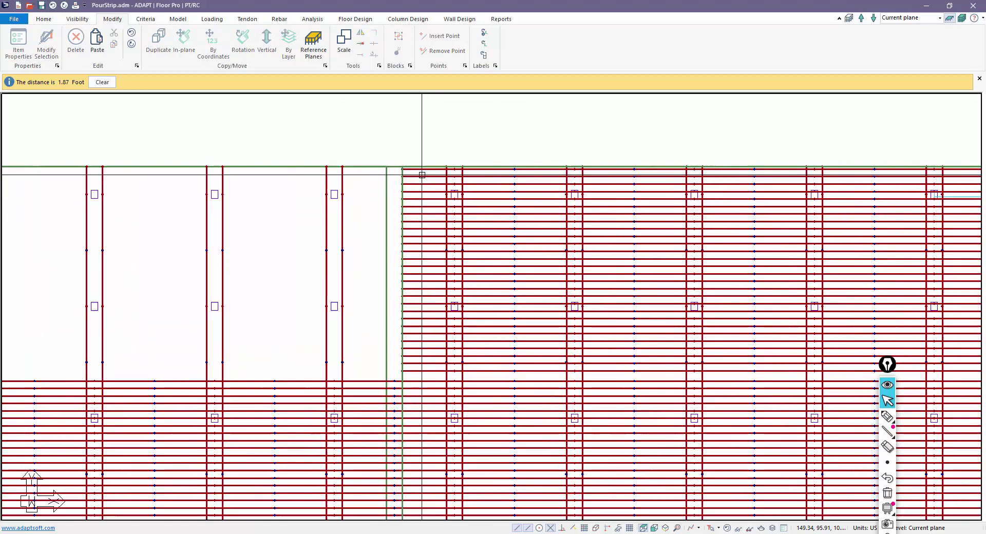
{"action": "left_click", "coordinate": [425, 169]}
{"action": "scroll", "coordinate": [335, 236], "scroll_direction": "down", "scroll_amount": 4}
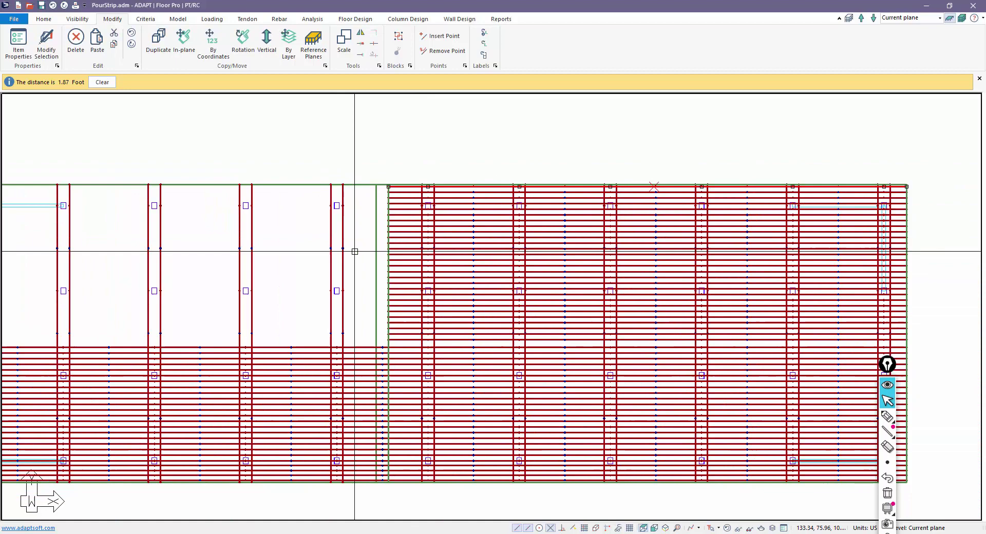
{"action": "middle_click_drag", "start_coordinate": [358, 250], "coordinate": [388, 250]}
{"action": "scroll", "coordinate": [392, 267], "scroll_direction": "down", "scroll_amount": 1}
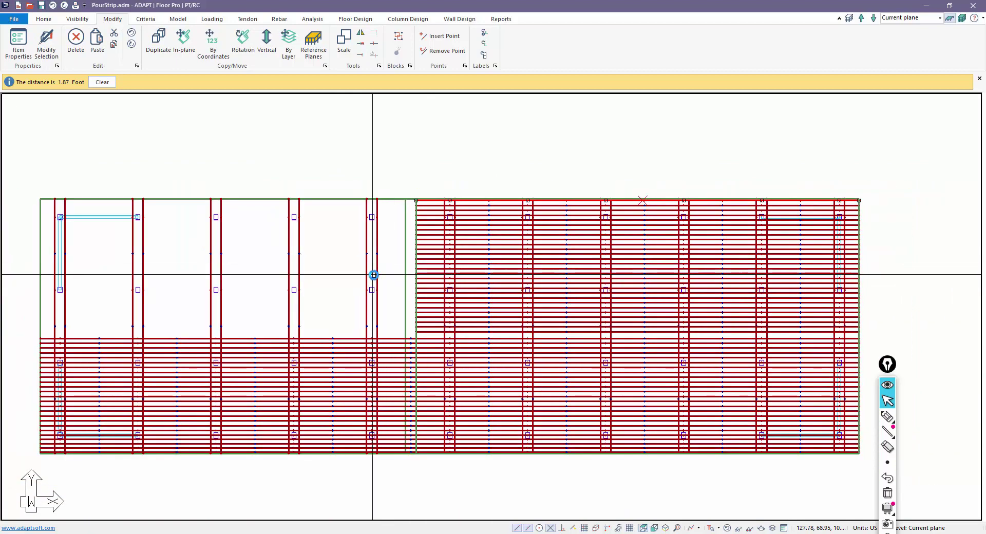
{"action": "scroll", "coordinate": [367, 267], "scroll_direction": "down", "scroll_amount": 1}
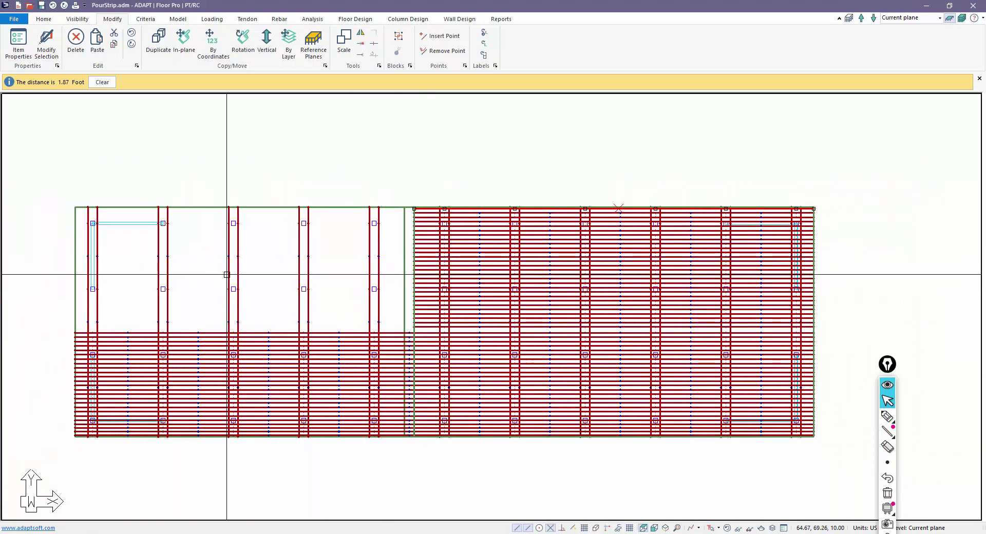
{"action": "left_click", "coordinate": [399, 179]}
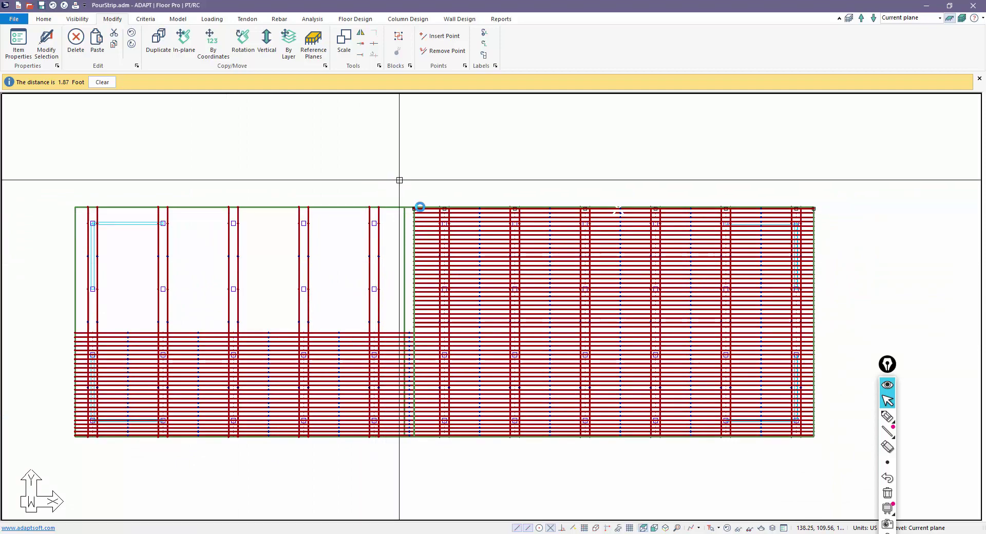
Mirror the right slab's top tendon about a vertical axis at the floor's upper-right corner, keeping the original.
{"action": "scroll", "coordinate": [451, 214], "scroll_direction": "up", "scroll_amount": 2}
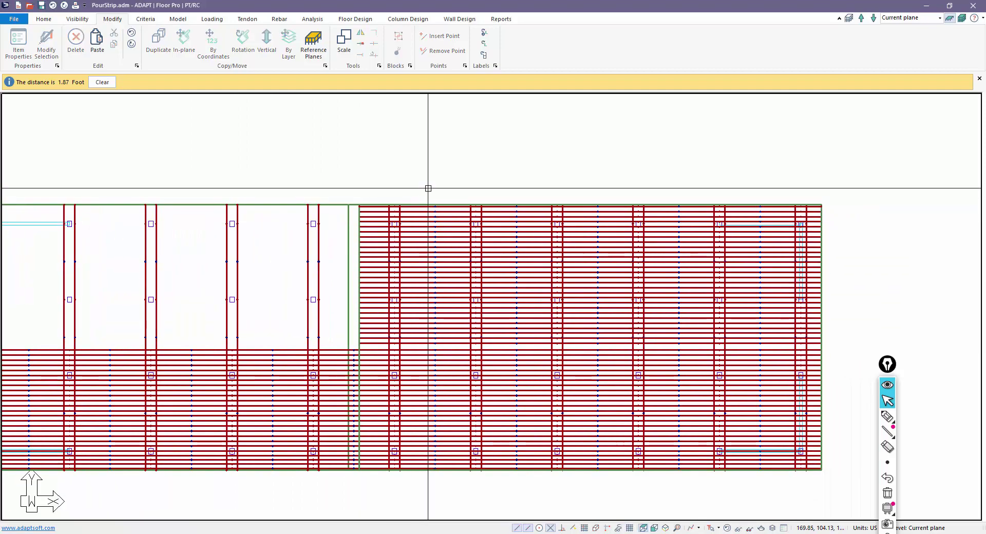
{"action": "scroll", "coordinate": [434, 205], "scroll_direction": "up", "scroll_amount": 1}
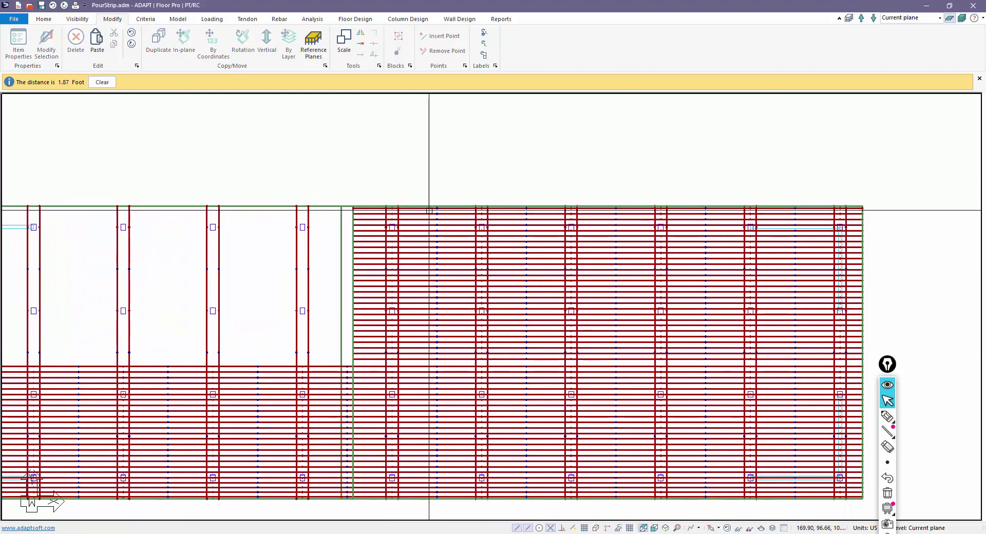
{"action": "left_click", "coordinate": [430, 209]}
{"action": "middle_click_drag", "start_coordinate": [408, 235], "coordinate": [375, 243]}
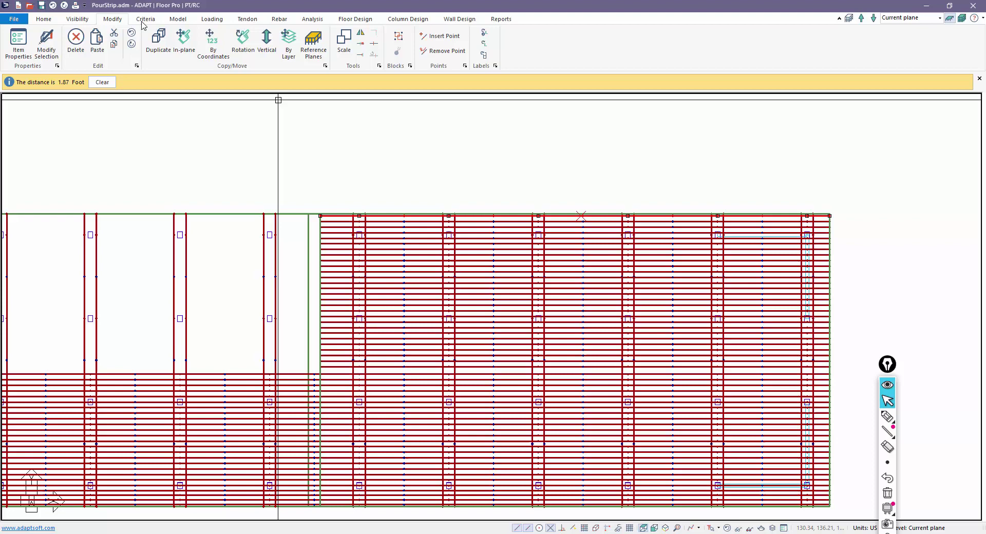
{"action": "left_click", "coordinate": [361, 32]}
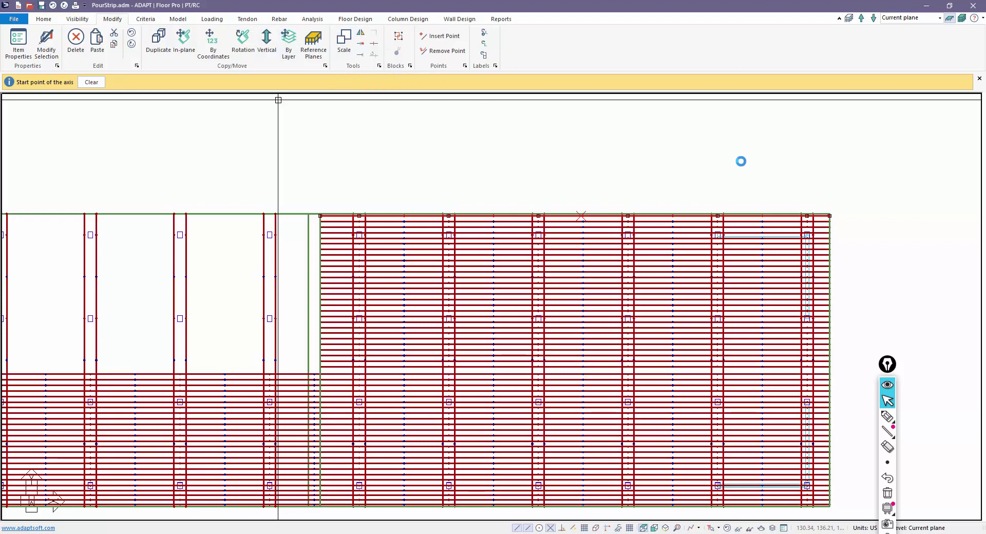
{"action": "left_click", "coordinate": [829, 214]}
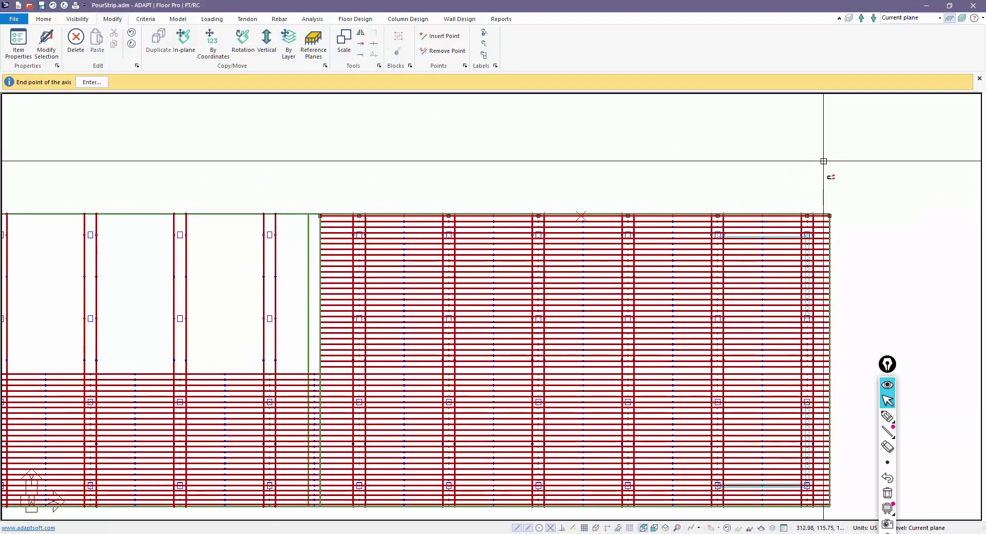
{"action": "middle_click_drag", "start_coordinate": [819, 188], "coordinate": [677, 197]}
{"action": "left_click", "coordinate": [687, 222]}
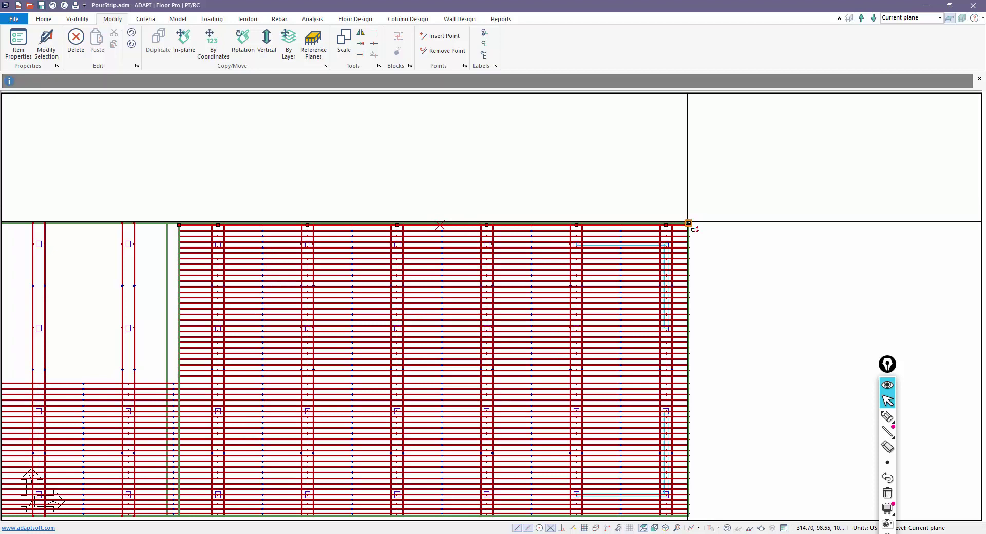
{"action": "scroll", "coordinate": [579, 211], "scroll_direction": "down", "scroll_amount": 1}
{"action": "scroll", "coordinate": [578, 211], "scroll_direction": "down", "scroll_amount": 1}
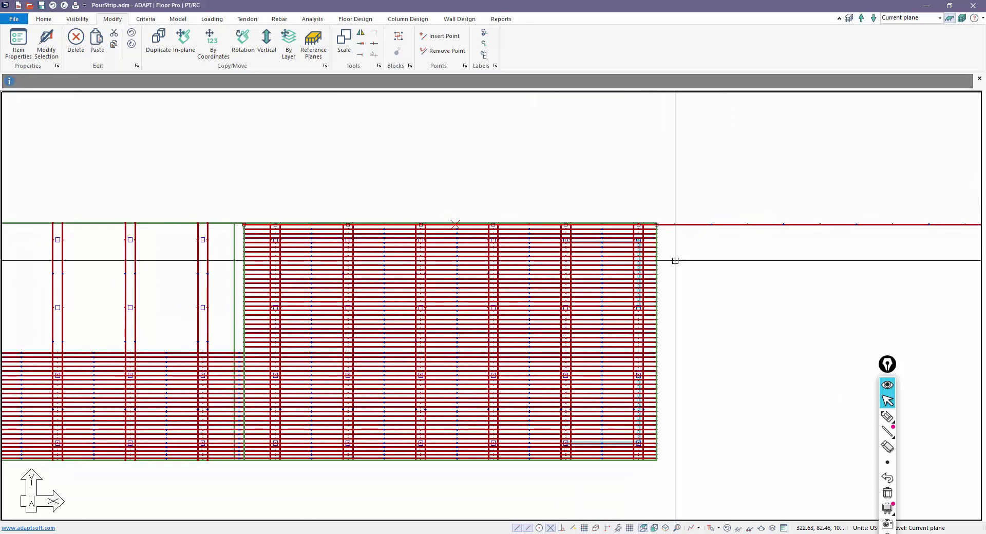
{"action": "scroll", "coordinate": [467, 191], "scroll_direction": "down", "scroll_amount": 2}
{"action": "left_click", "coordinate": [718, 315]}
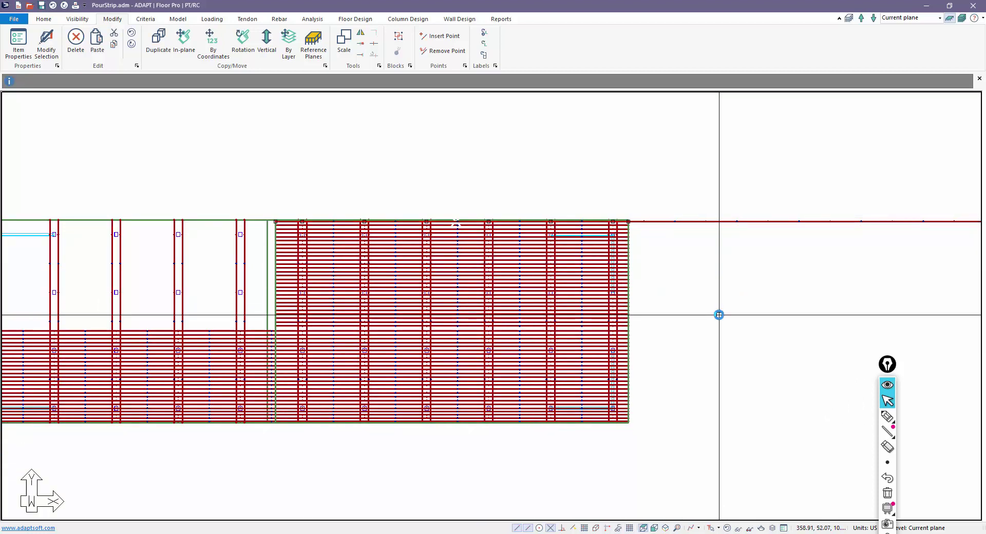
Draw a horizontal construction line from the left end of the right slab's top tendon to beyond the floor's left edge.
{"action": "mouse_move", "coordinate": [706, 265]}
{"action": "middle_mouse_down"}
{"action": "mouse_move", "coordinate": [645, 251]}
{"action": "mouse_move", "coordinate": [563, 269]}
{"action": "middle_mouse_up"}
{"action": "left_click", "coordinate": [655, 208]}
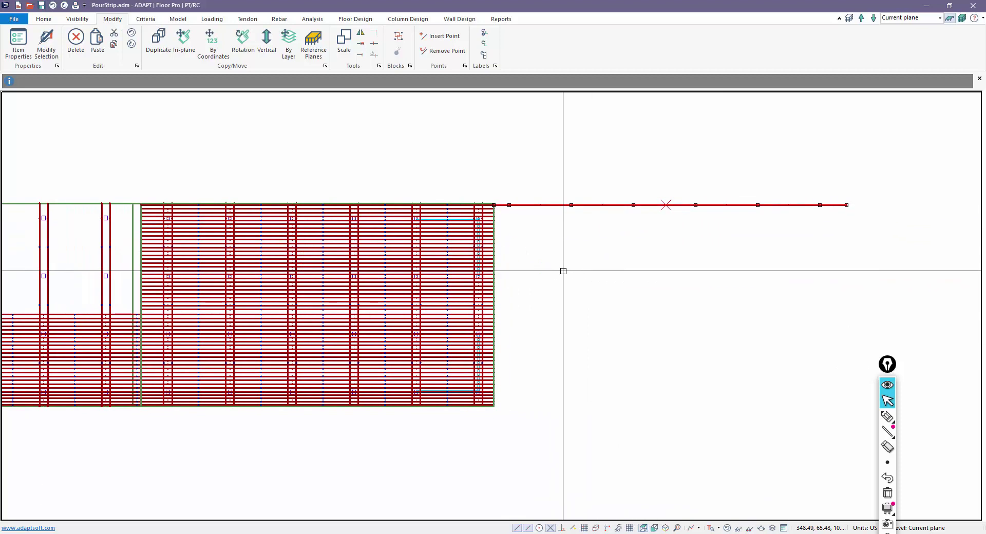
{"action": "middle_click_drag", "start_coordinate": [525, 225], "coordinate": [609, 228]}
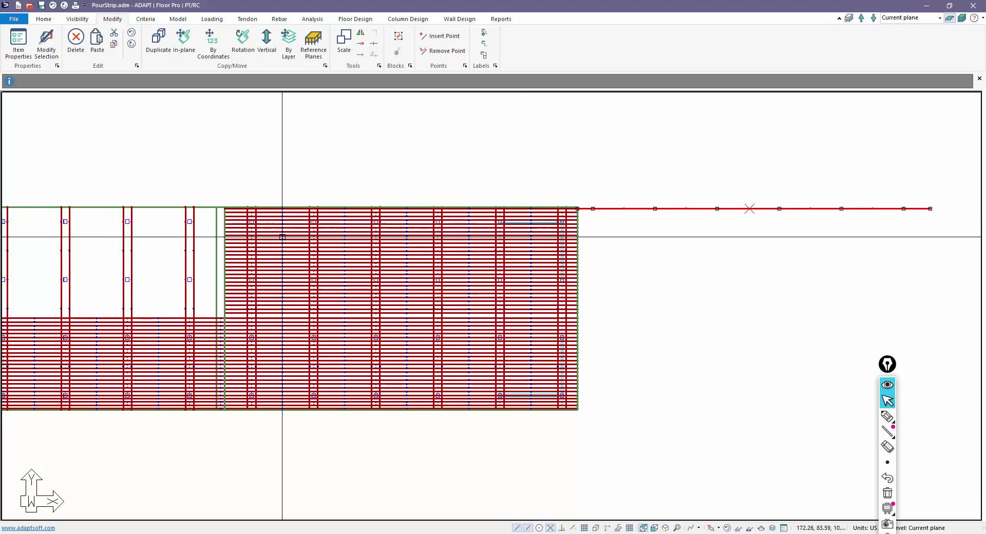
{"action": "middle_click_drag", "start_coordinate": [386, 240], "coordinate": [462, 239]}
{"action": "middle_click_drag", "start_coordinate": [153, 237], "coordinate": [341, 227]}
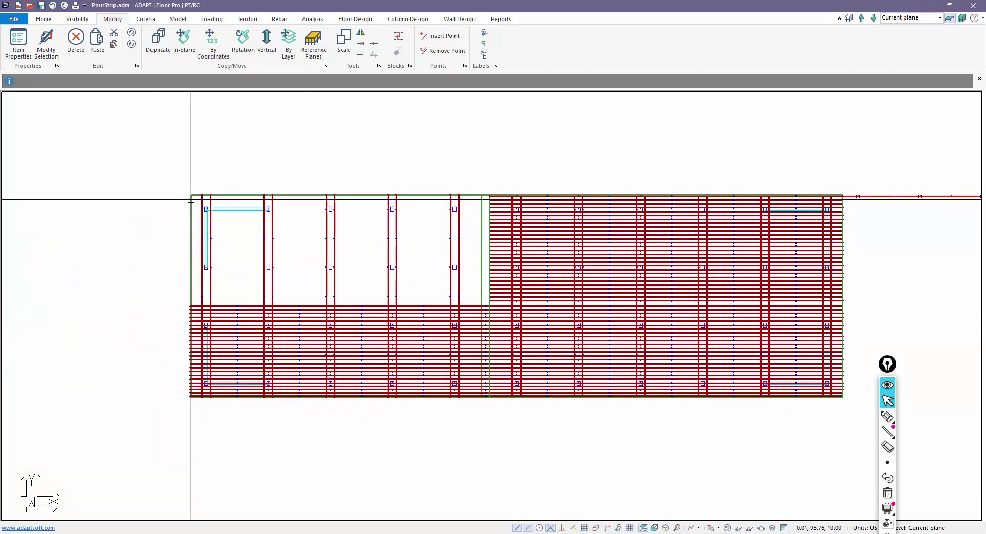
{"action": "left_click", "coordinate": [43, 20]}
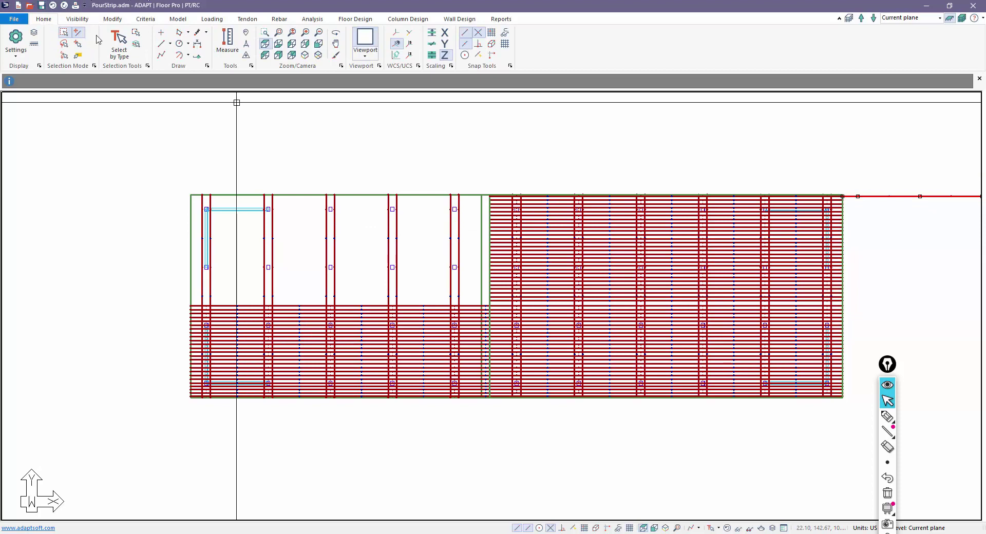
{"action": "left_click", "coordinate": [165, 45]}
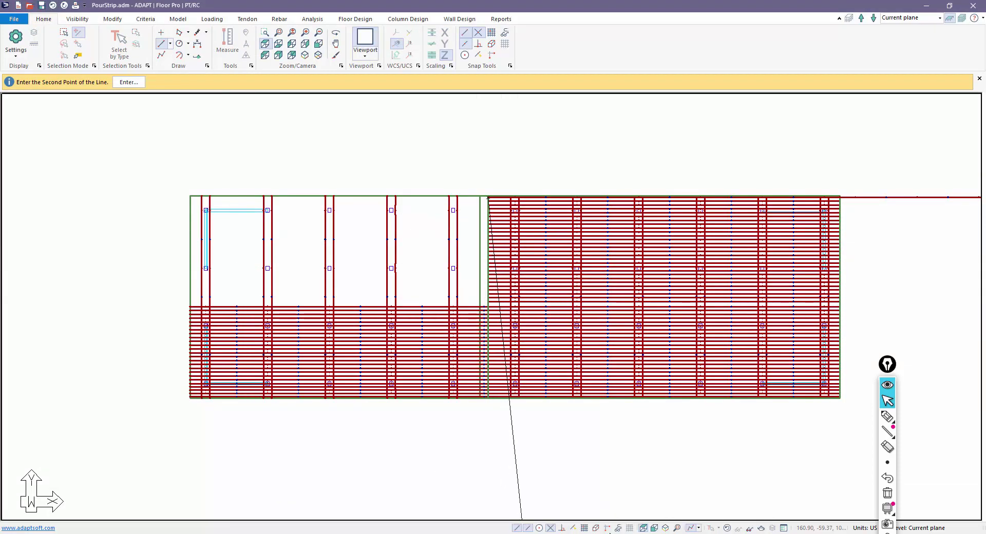
{"action": "left_click", "coordinate": [159, 197]}
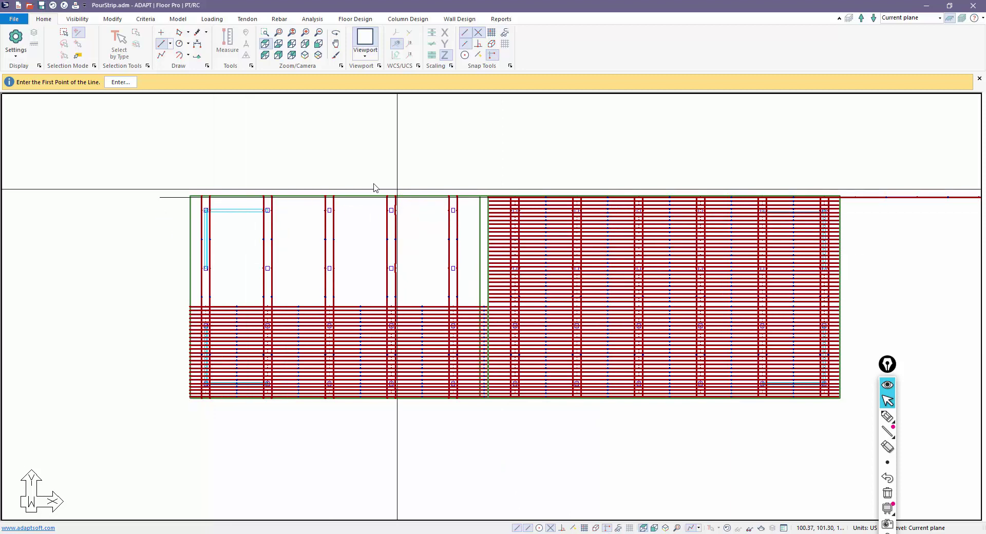
{"action": "middle_click_drag", "start_coordinate": [396, 189], "coordinate": [322, 186]}
{"action": "key", "text": "Escape"}
Move the mirrored tendon in plane from its left end to where the construction line crosses the floor's left edge.
{"action": "left_click_drag", "start_coordinate": [865, 234], "coordinate": [814, 170]}
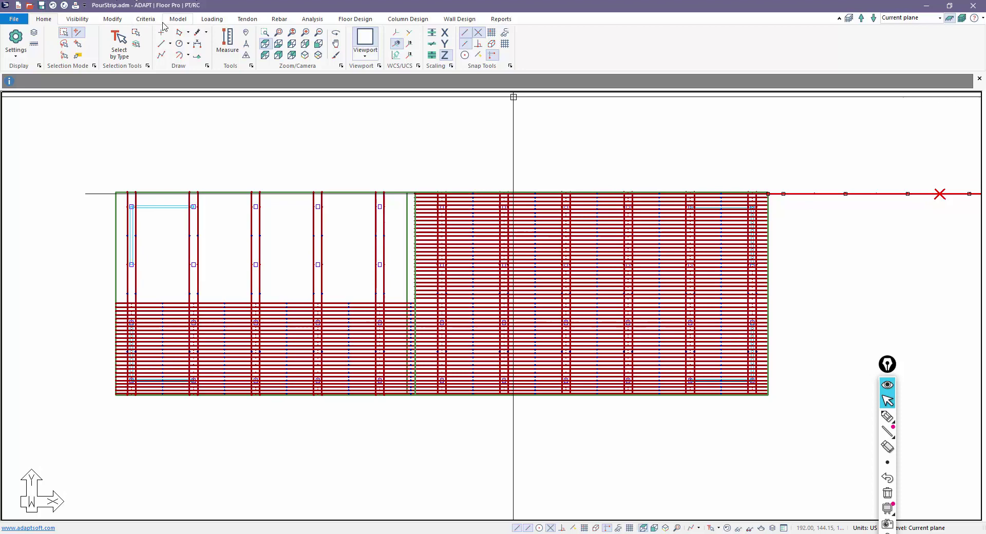
{"action": "left_click", "coordinate": [112, 19]}
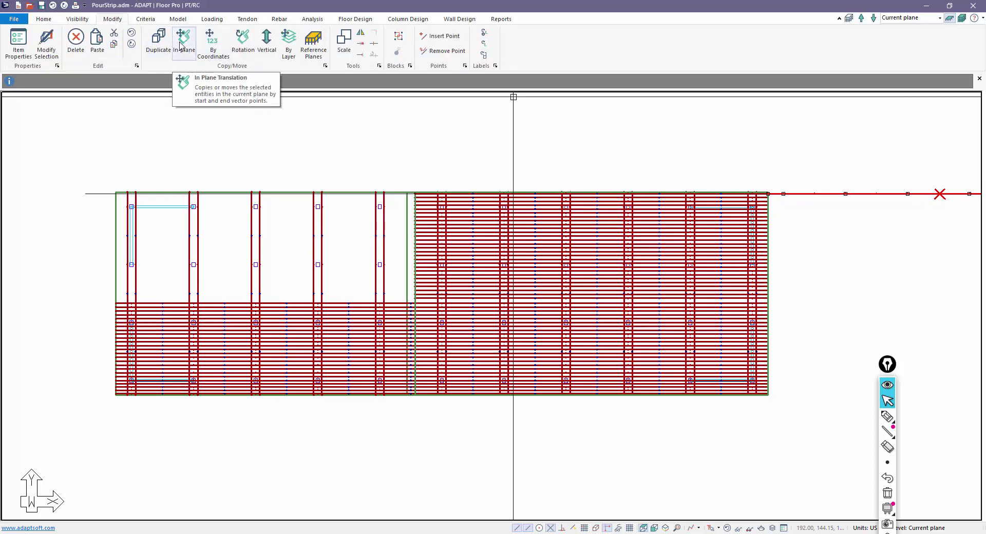
{"action": "left_click", "coordinate": [183, 40]}
{"action": "middle_click_drag", "start_coordinate": [733, 194], "coordinate": [695, 190]}
{"action": "scroll", "coordinate": [692, 189], "scroll_direction": "up", "scroll_amount": 3}
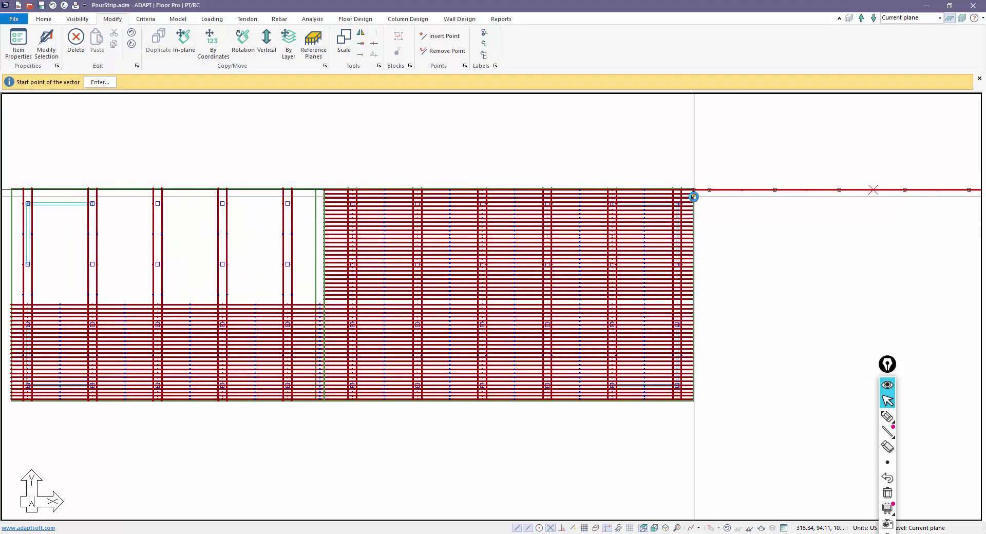
{"action": "left_click", "coordinate": [688, 189]}
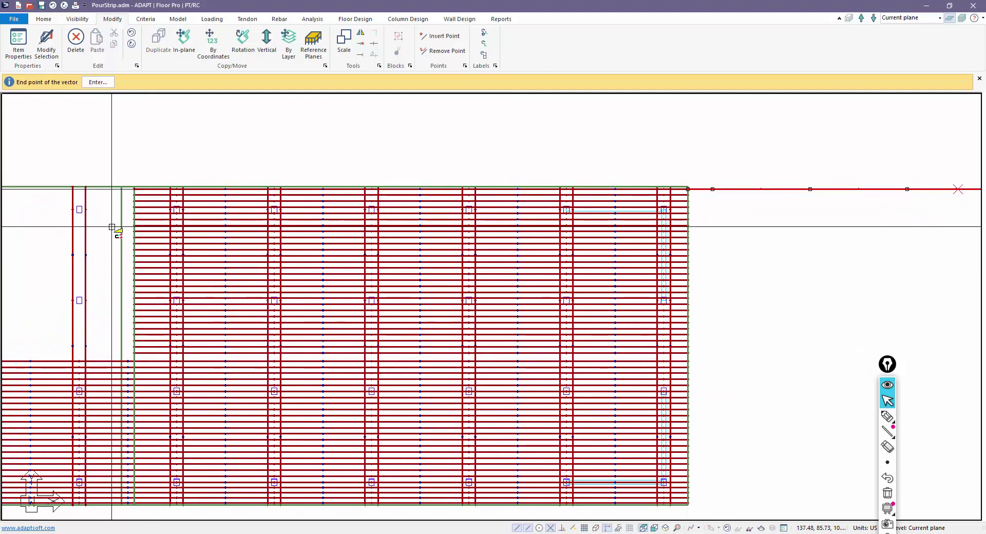
{"action": "middle_click_drag", "start_coordinate": [111, 227], "coordinate": [689, 196]}
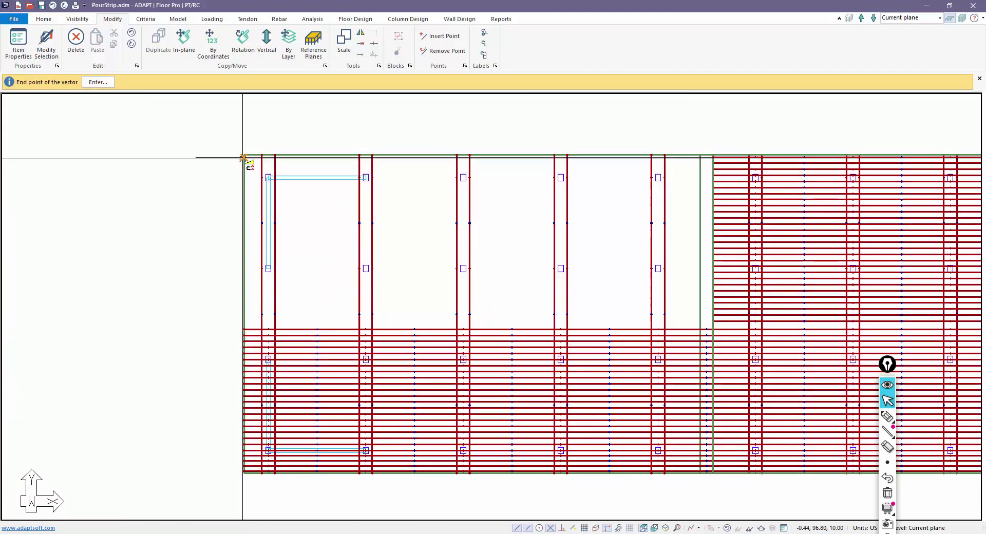
{"action": "left_click", "coordinate": [243, 158]}
{"action": "left_click", "coordinate": [516, 307]}
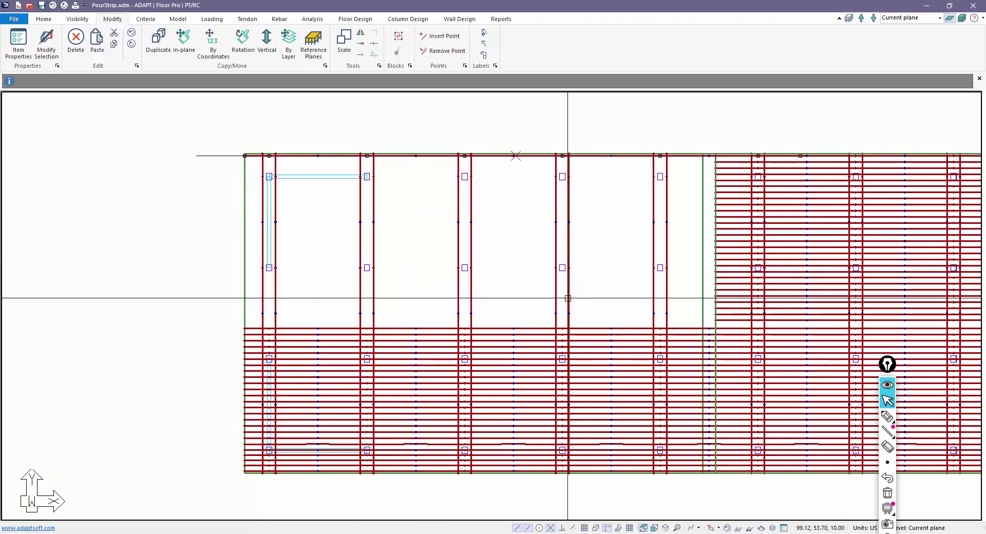
Delete the relocated tendon's last vertex and move its new end point to the pour strip's left edge.
{"action": "key", "text": "Escape"}
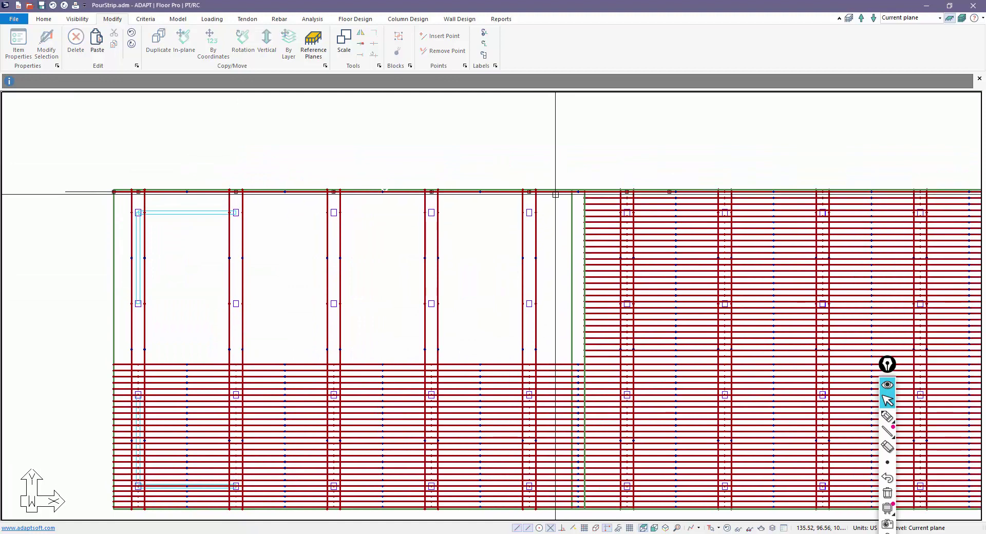
{"action": "scroll", "coordinate": [554, 207], "scroll_direction": "up", "scroll_amount": 1}
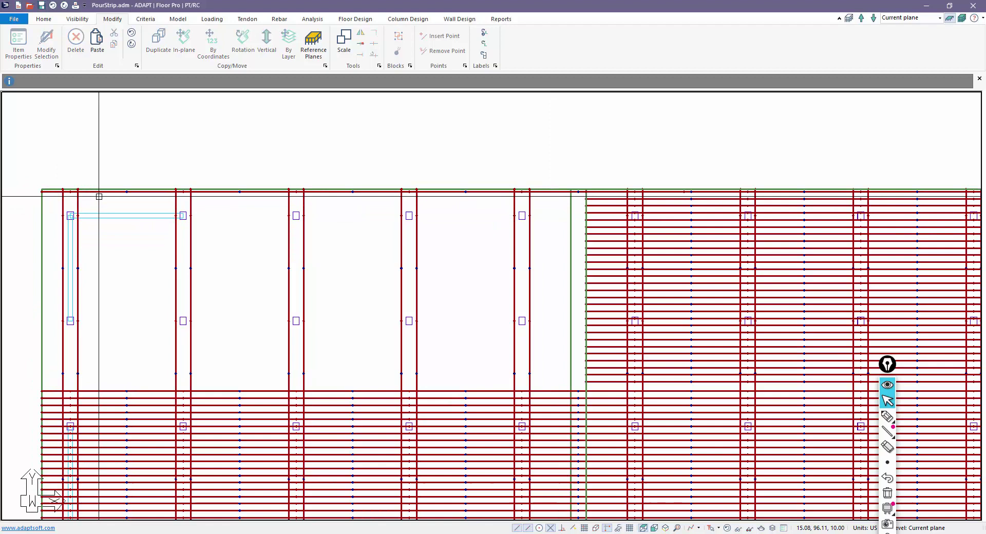
{"action": "scroll", "coordinate": [232, 242], "scroll_direction": "down", "scroll_amount": 1}
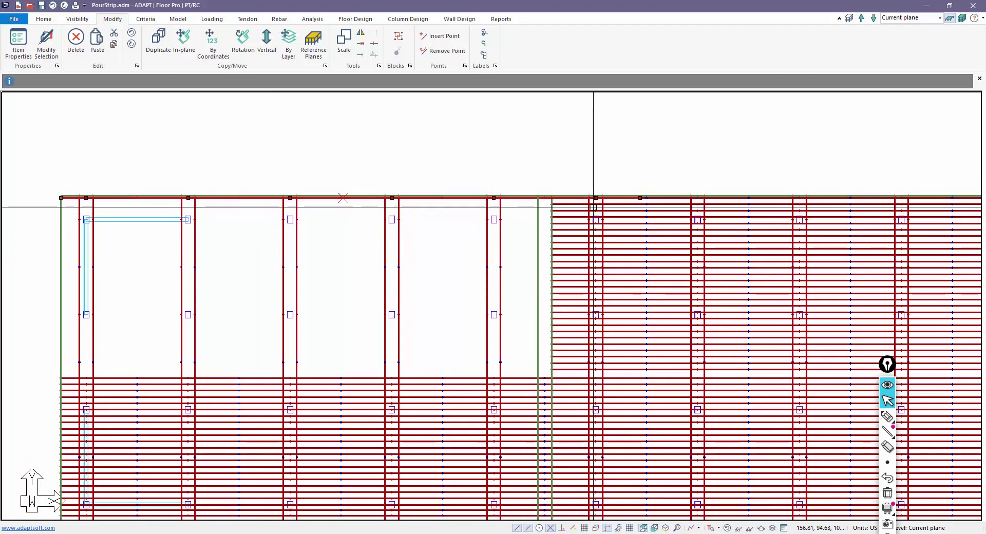
{"action": "right_click", "coordinate": [524, 199]}
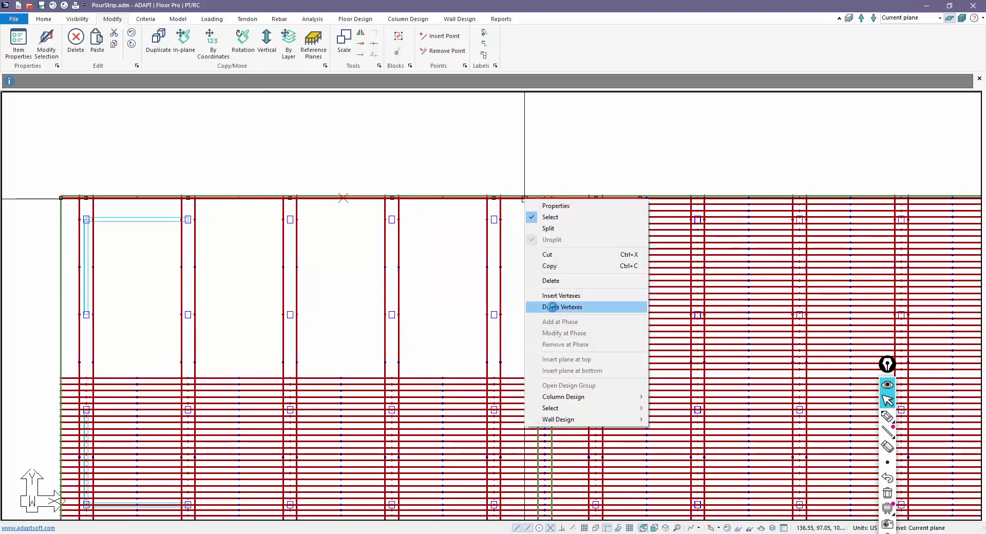
{"action": "left_click", "coordinate": [552, 307]}
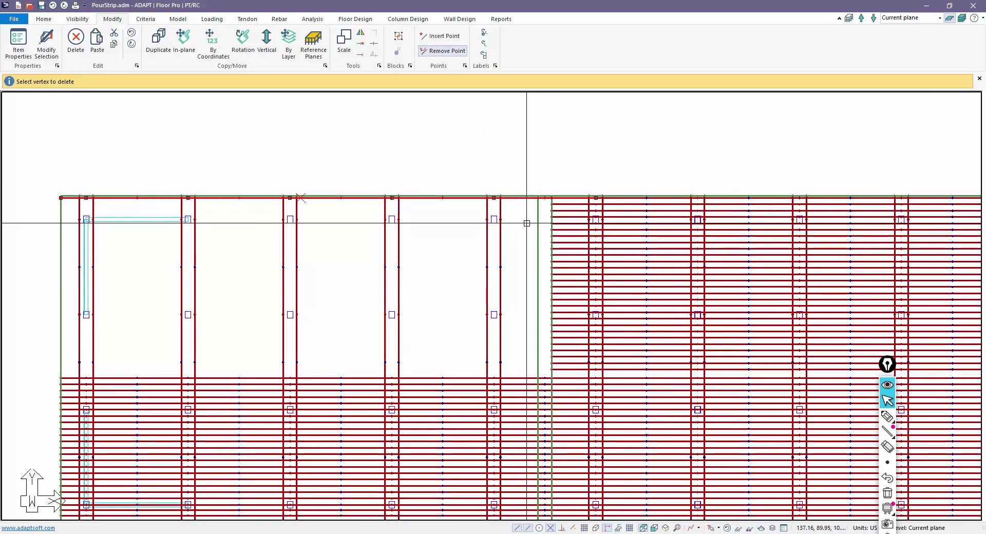
{"action": "left_click", "coordinate": [521, 199]}
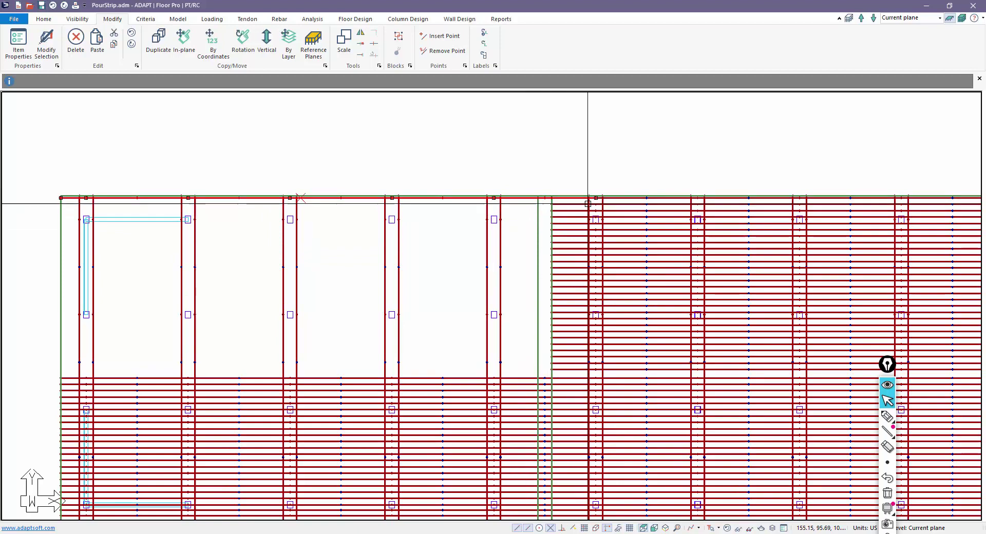
{"action": "left_click", "coordinate": [595, 199]}
{"action": "left_click", "coordinate": [538, 199]}
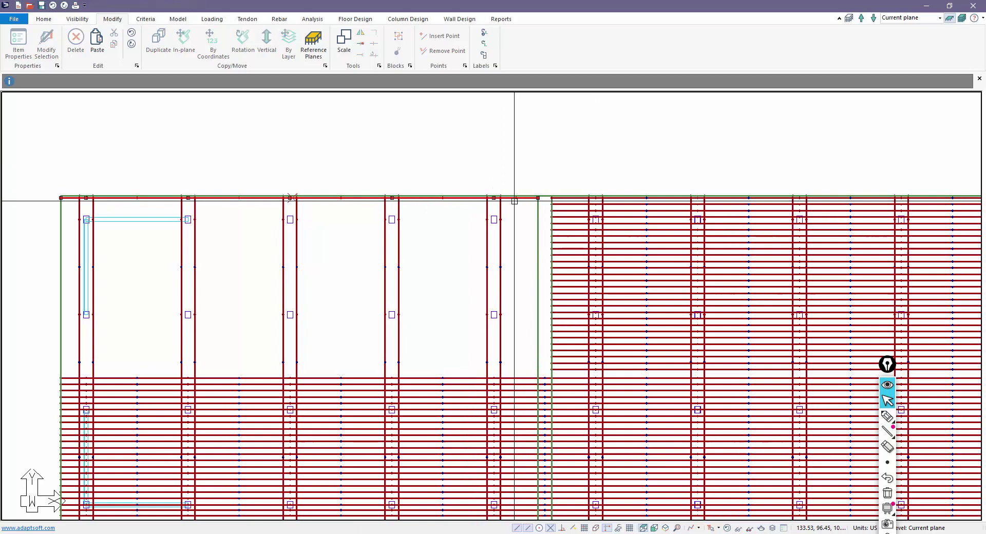
Review the span profile in the shortened left-slab tendon's shape properties and delete that tendon.
{"action": "double_click", "coordinate": [514, 201]}
{"action": "left_click", "coordinate": [116, 38]}
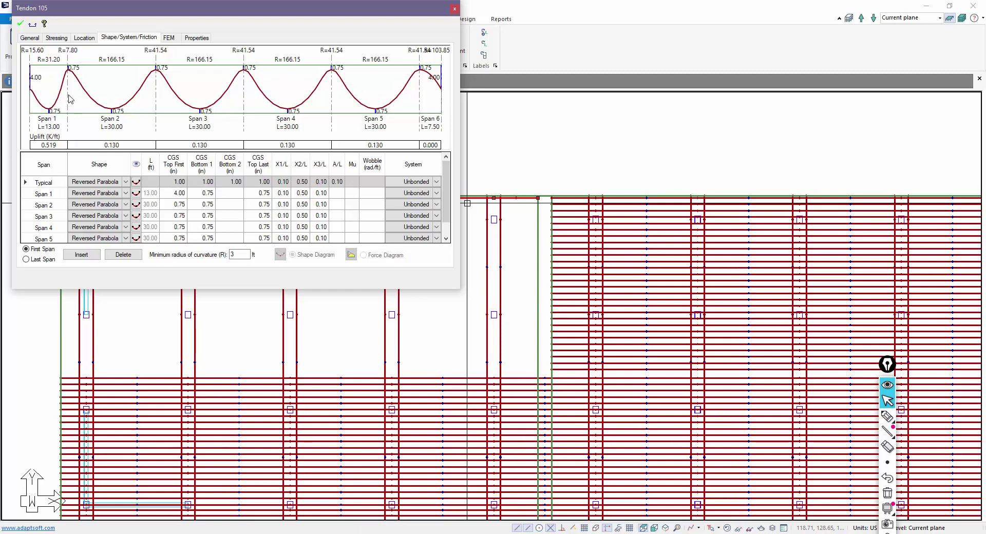
{"action": "left_click", "coordinate": [513, 170]}
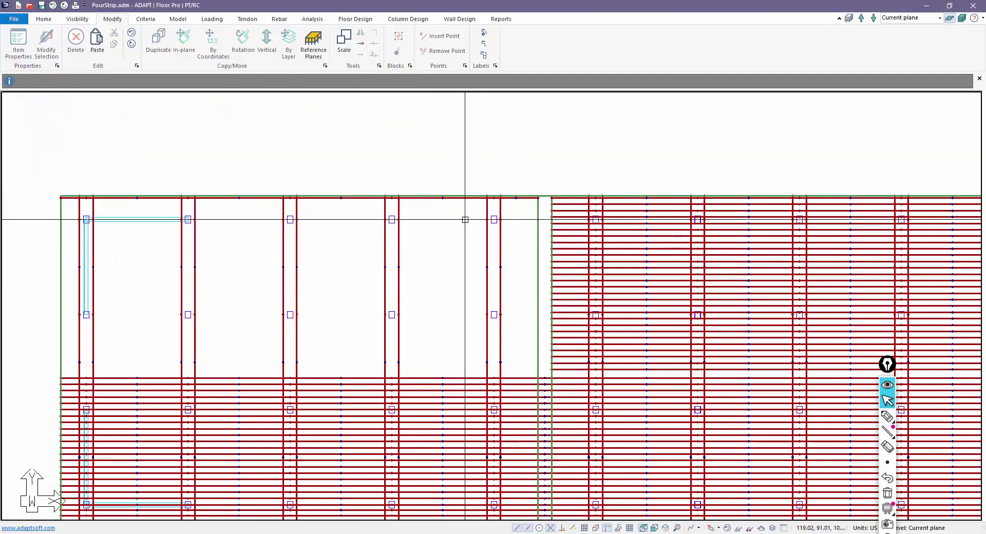
{"action": "left_click", "coordinate": [471, 199]}
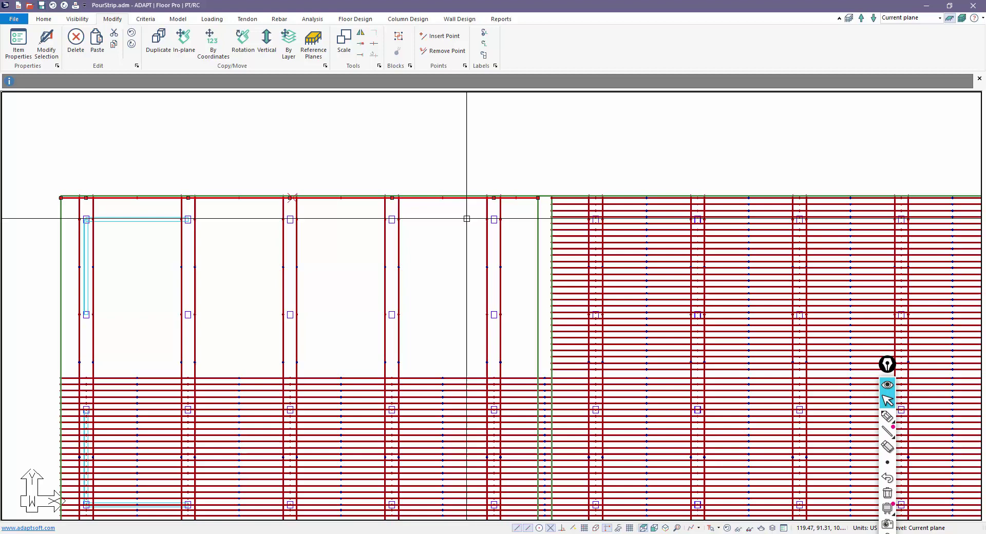
{"action": "key", "text": "Delete"}
Draw a new horizontal construction line from the left end of the right slab's top tendon past the floor's left edge.
{"action": "middle_click_drag", "start_coordinate": [486, 262], "coordinate": [483, 261]}
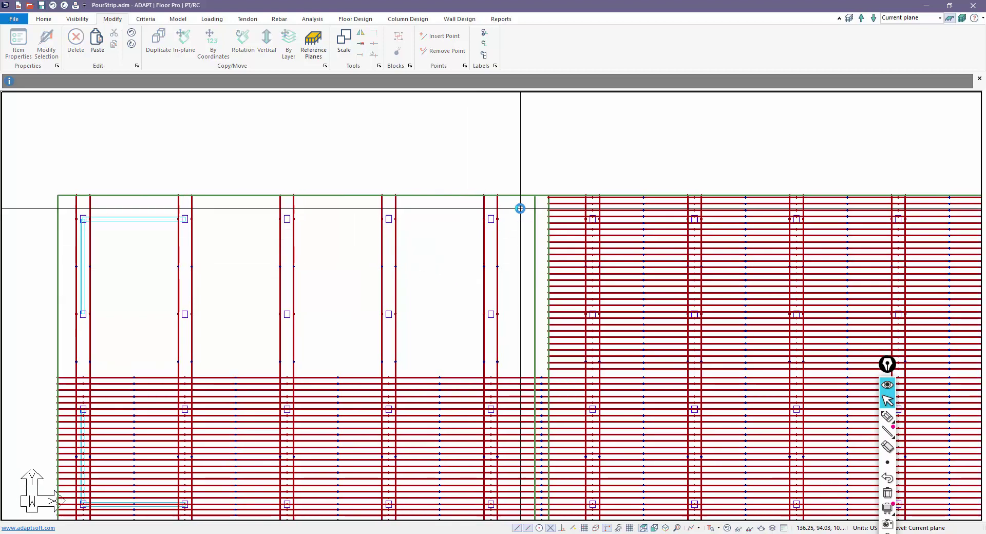
{"action": "left_click", "coordinate": [553, 199]}
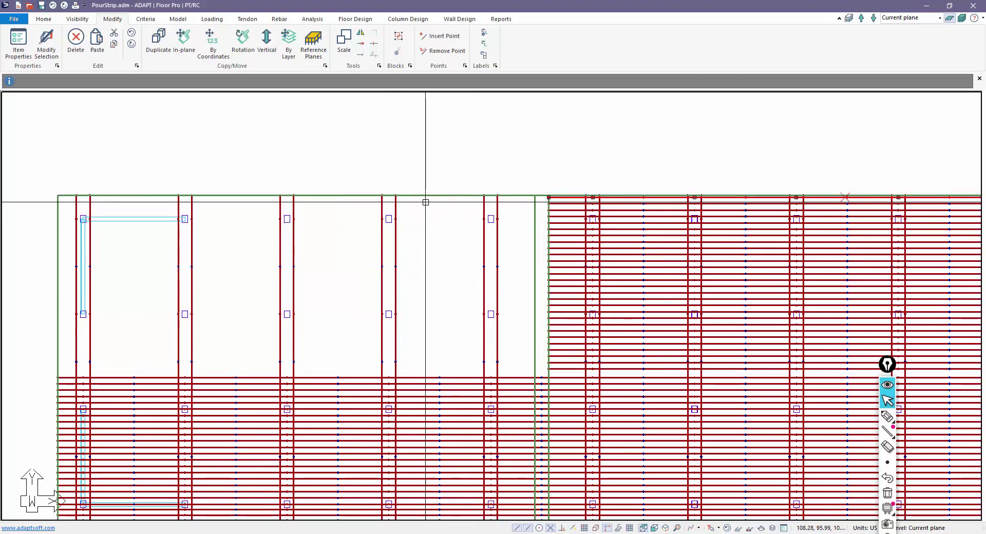
{"action": "key", "text": "Escape"}
{"action": "left_click", "coordinate": [44, 19]}
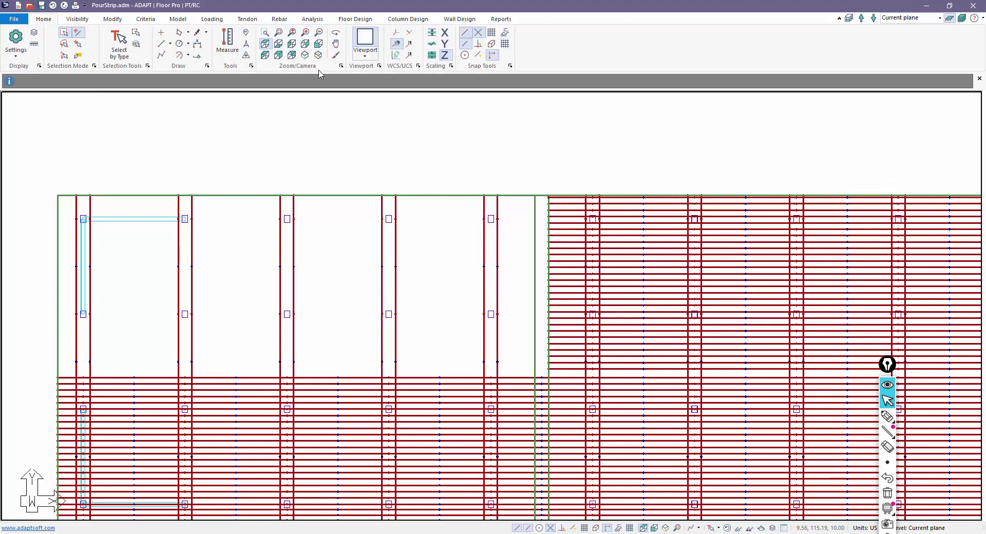
{"action": "left_click", "coordinate": [161, 43]}
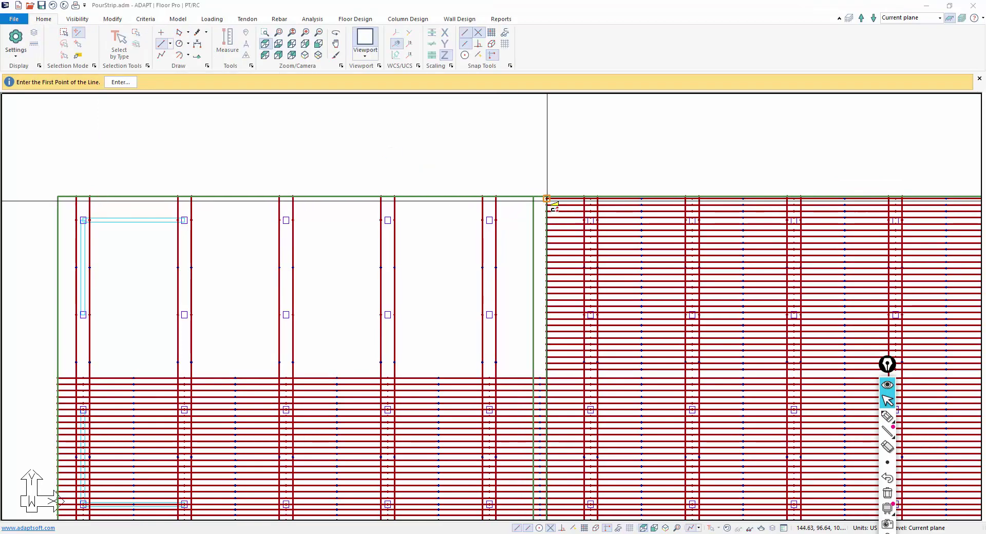
{"action": "left_click", "coordinate": [546, 199]}
{"action": "middle_click_drag", "start_coordinate": [476, 239], "coordinate": [516, 225]}
{"action": "left_click", "coordinate": [56, 213]}
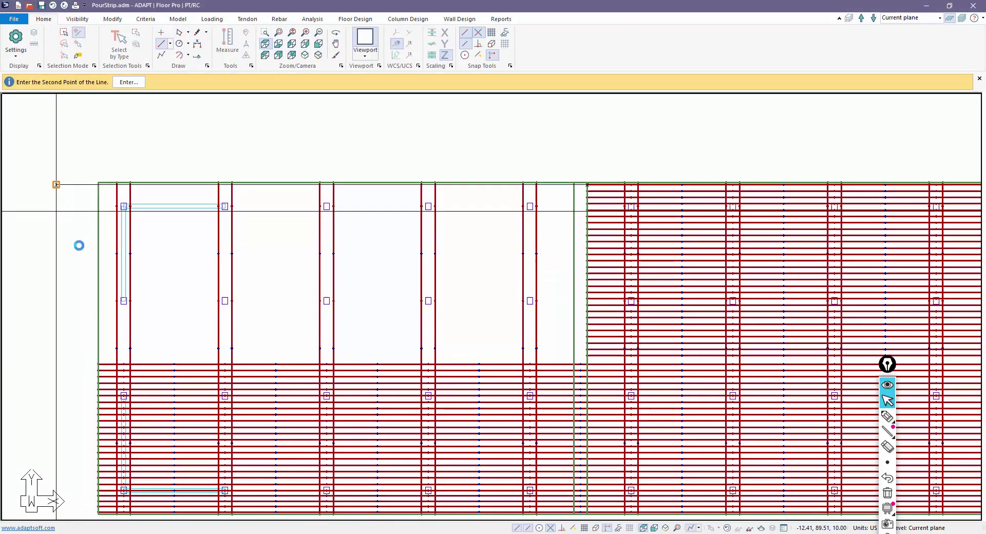
{"action": "key", "text": "Escape"}
Paste a copy of the right slab's top tendon starting where the construction line crosses the floor's left edge.
{"action": "scroll", "coordinate": [683, 189], "scroll_direction": "up", "scroll_amount": 1}
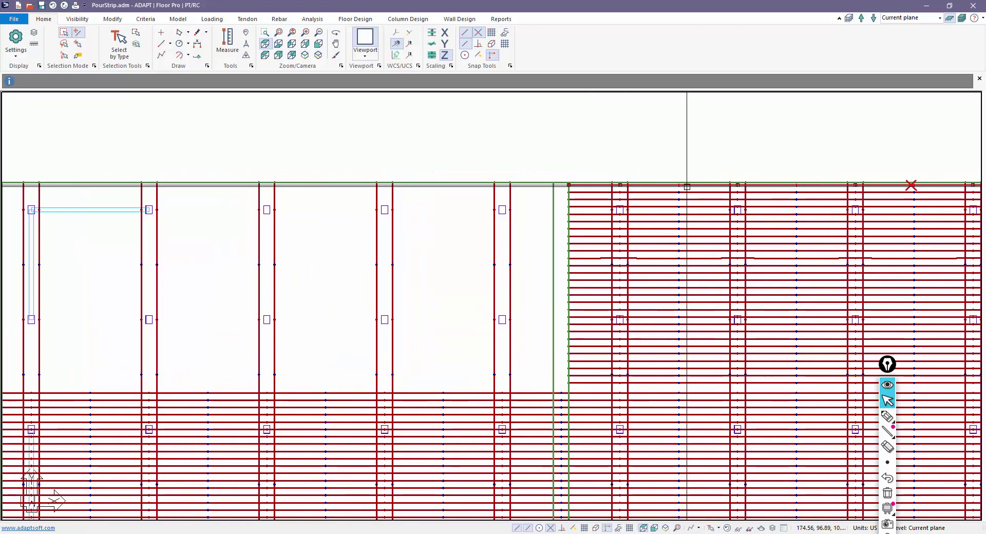
{"action": "key", "text": "Insert"}
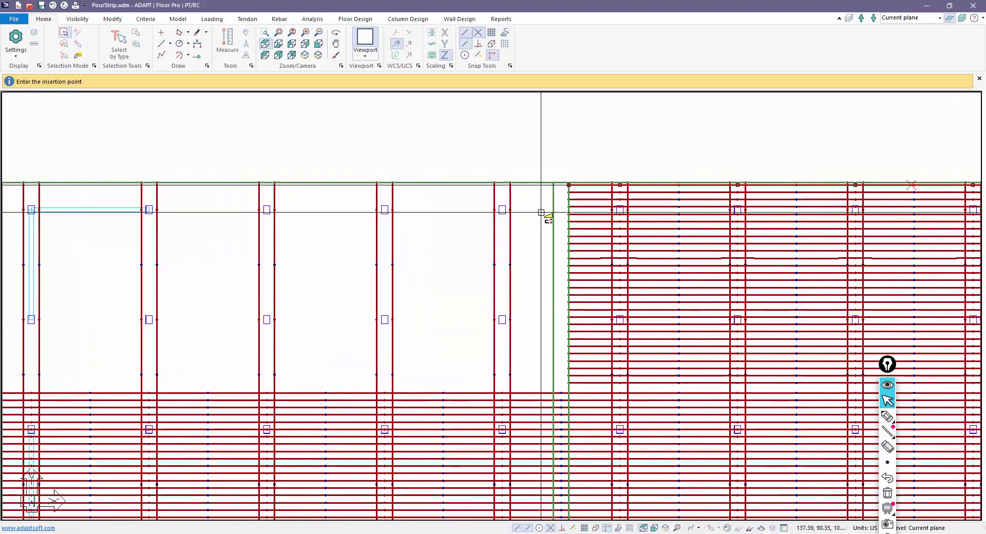
{"action": "middle_click_drag", "start_coordinate": [306, 246], "coordinate": [580, 235]}
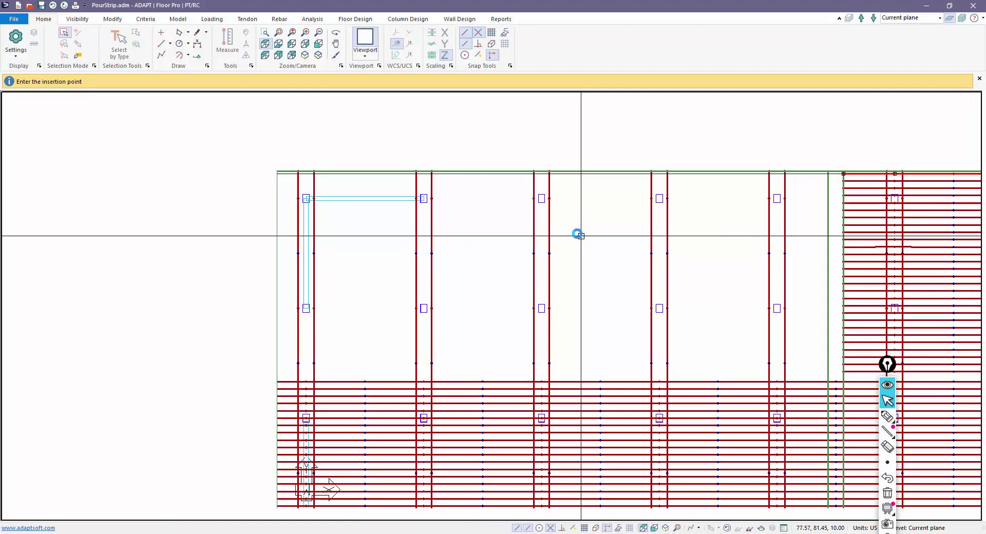
{"action": "left_click", "coordinate": [277, 174]}
Delete the last vertex of the pasted top tendon where it extends beyond the pour strip into the right slab.
{"action": "middle_click_drag", "start_coordinate": [522, 255], "coordinate": [352, 253]}
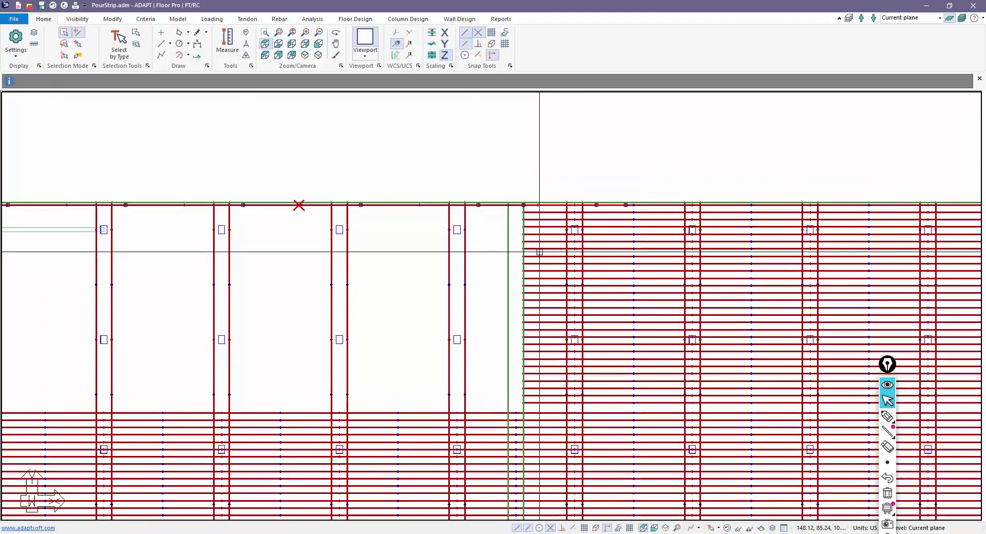
{"action": "scroll", "coordinate": [539, 246], "scroll_direction": "down", "scroll_amount": 1}
{"action": "right_click", "coordinate": [486, 208]}
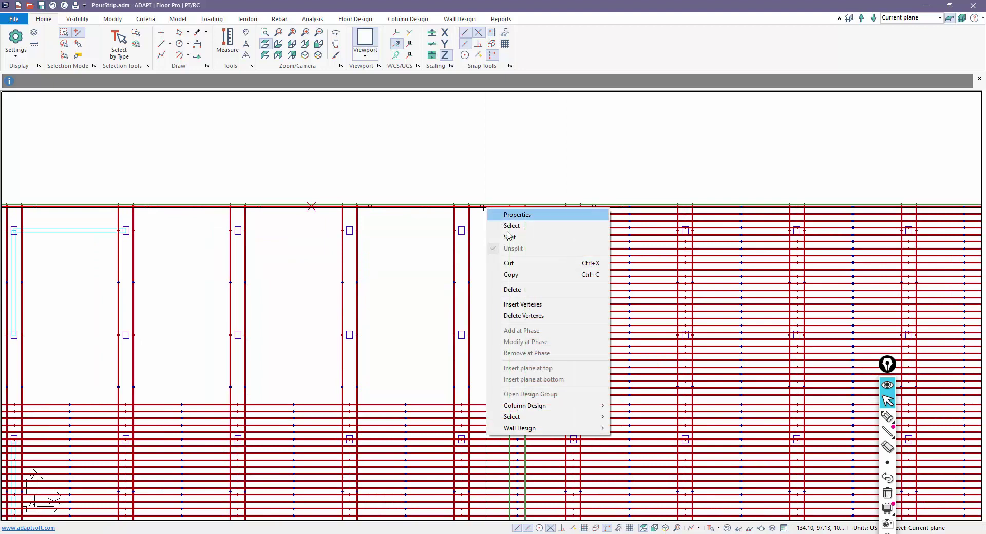
{"action": "left_click", "coordinate": [518, 315]}
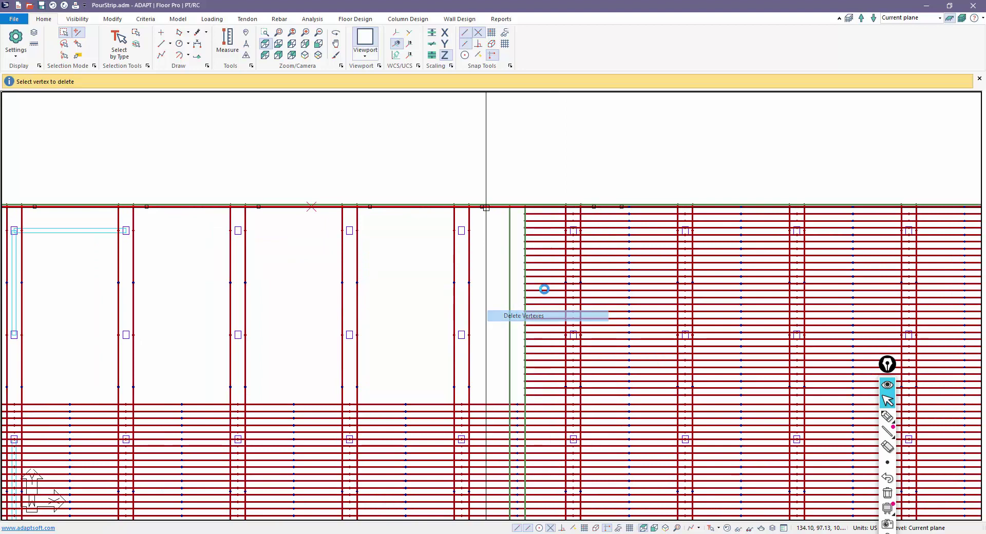
{"action": "left_click", "coordinate": [621, 207]}
{"action": "key", "text": "Escape"}
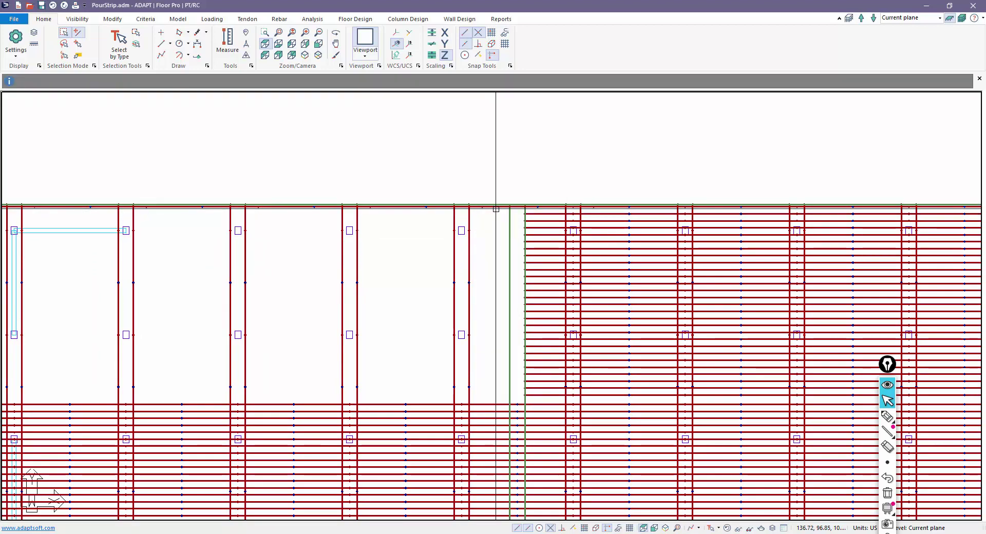
Move the new right end point of the pasted top tendon to the pour strip's left edge.
{"action": "left_click", "coordinate": [495, 208]}
{"action": "left_click", "coordinate": [594, 207]}
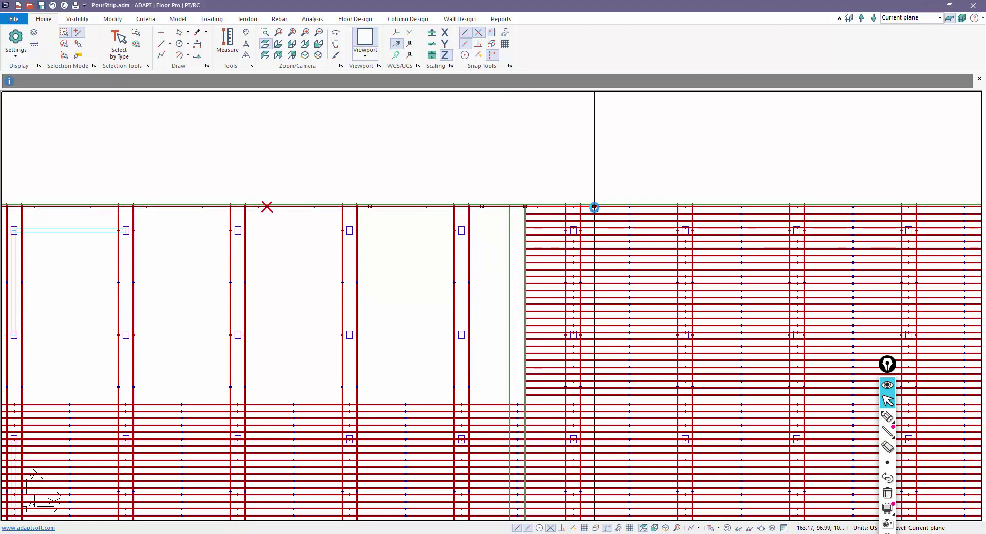
{"action": "left_click", "coordinate": [482, 230]}
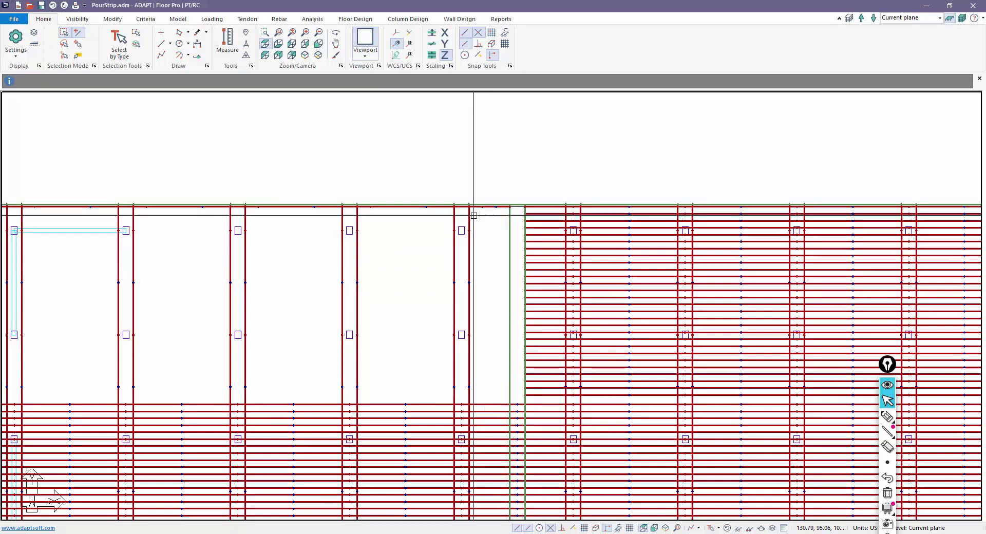
{"action": "scroll", "coordinate": [482, 231], "scroll_direction": "up", "scroll_amount": 1}
{"action": "scroll", "coordinate": [483, 230], "scroll_direction": "down", "scroll_amount": 2}
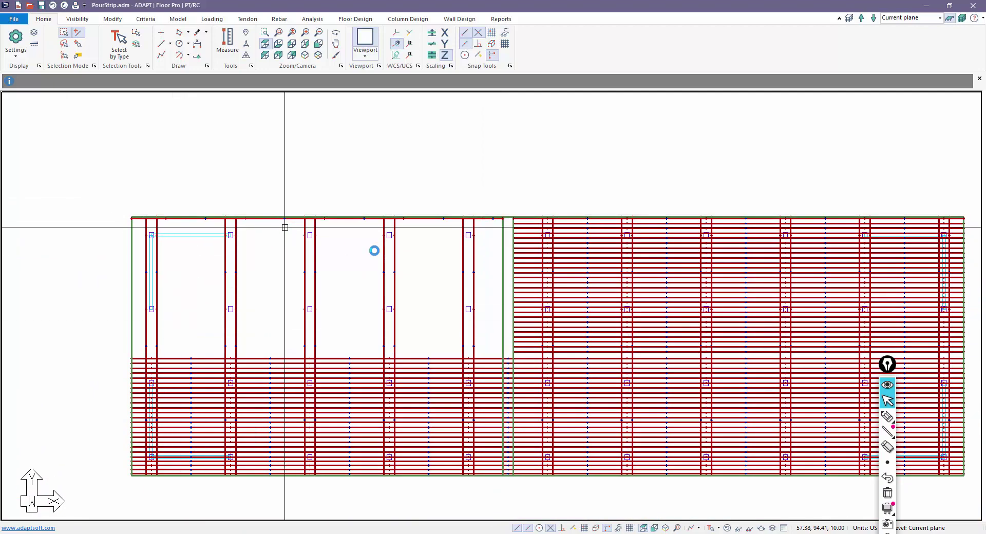
Copy the left slab's top tendon by coordinates with a Y offset of -1.87 ft to fill the slab's upper part.
{"action": "scroll", "coordinate": [359, 234], "scroll_direction": "up", "scroll_amount": 2}
{"action": "left_click", "coordinate": [454, 213]}
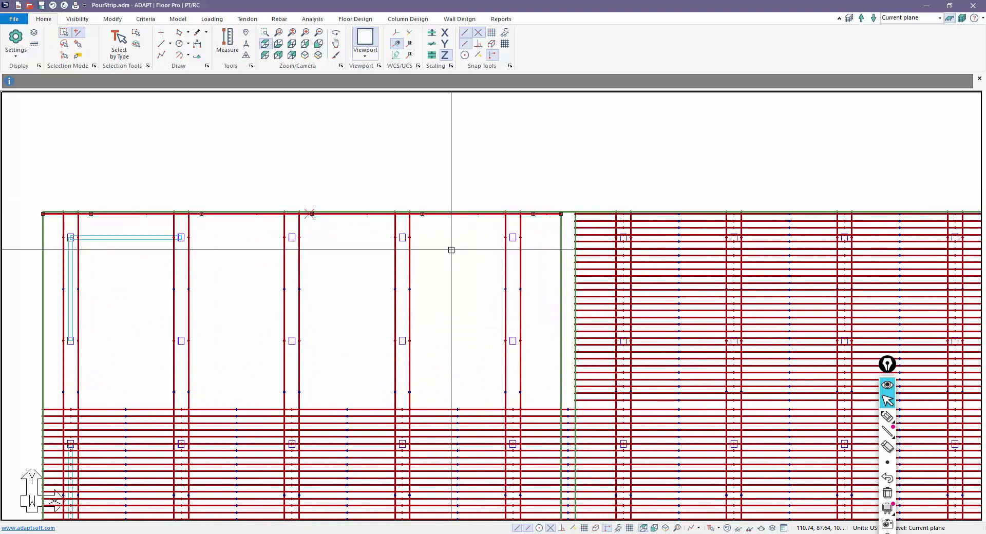
{"action": "left_click", "coordinate": [113, 20]}
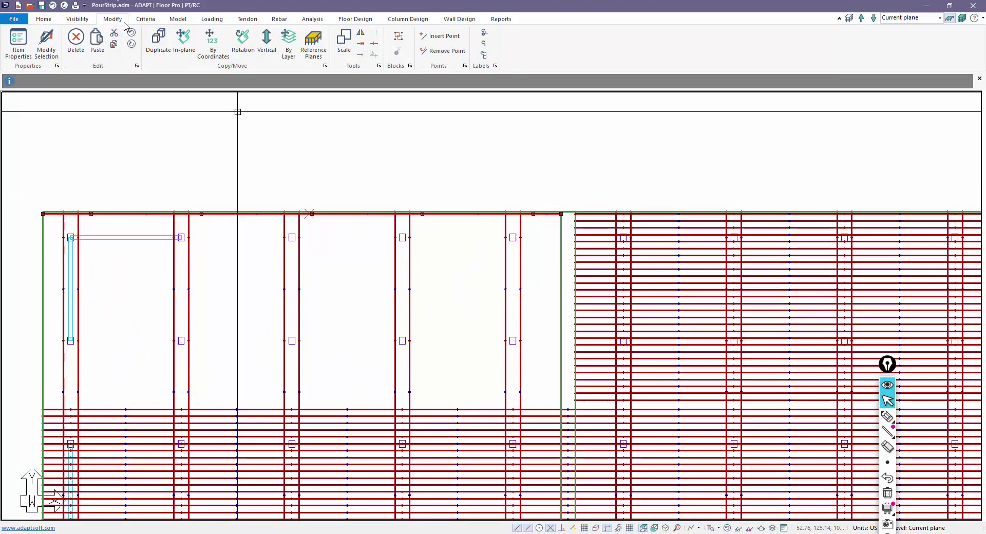
{"action": "left_click", "coordinate": [212, 48]}
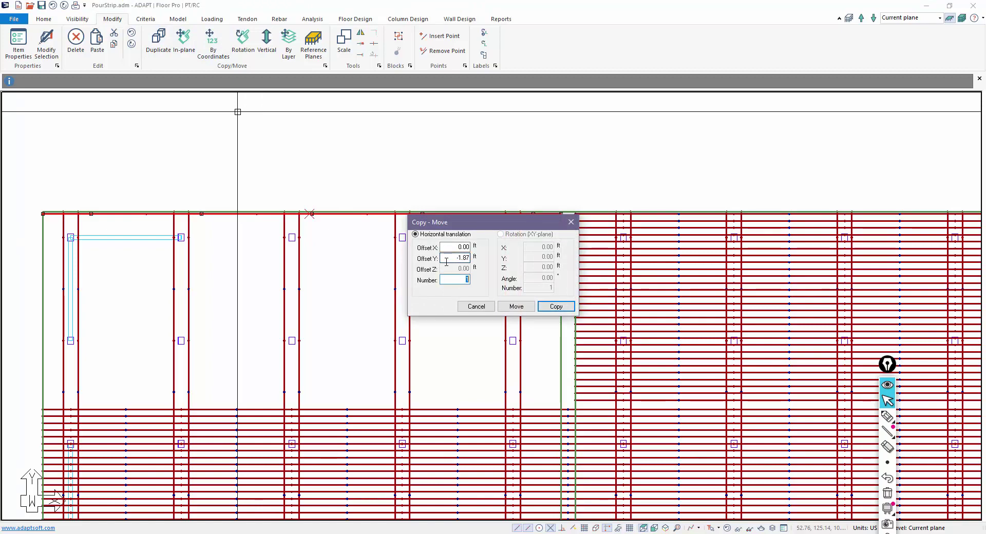
{"action": "key", "text": "Return"}
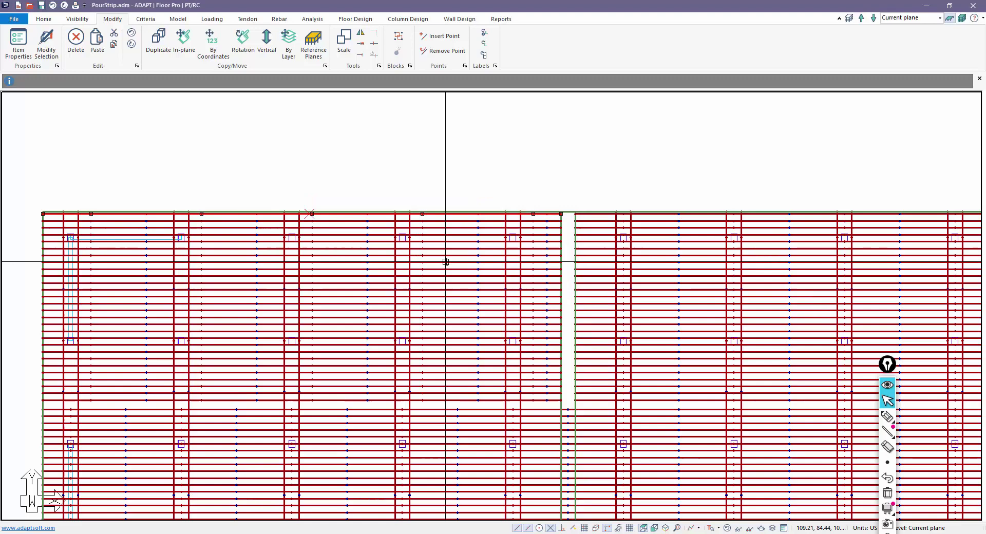
Delete the lower distributed tendons that cross the pour strip, keeping the bottommost tendon.
{"action": "scroll", "coordinate": [520, 226], "scroll_direction": "down", "scroll_amount": 2}
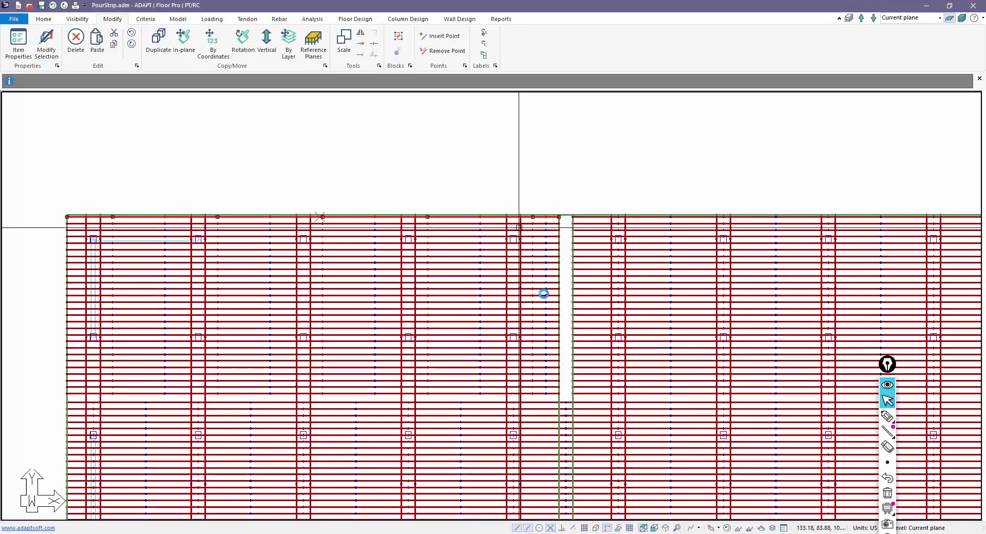
{"action": "middle_click_drag", "start_coordinate": [560, 411], "coordinate": [494, 317]}
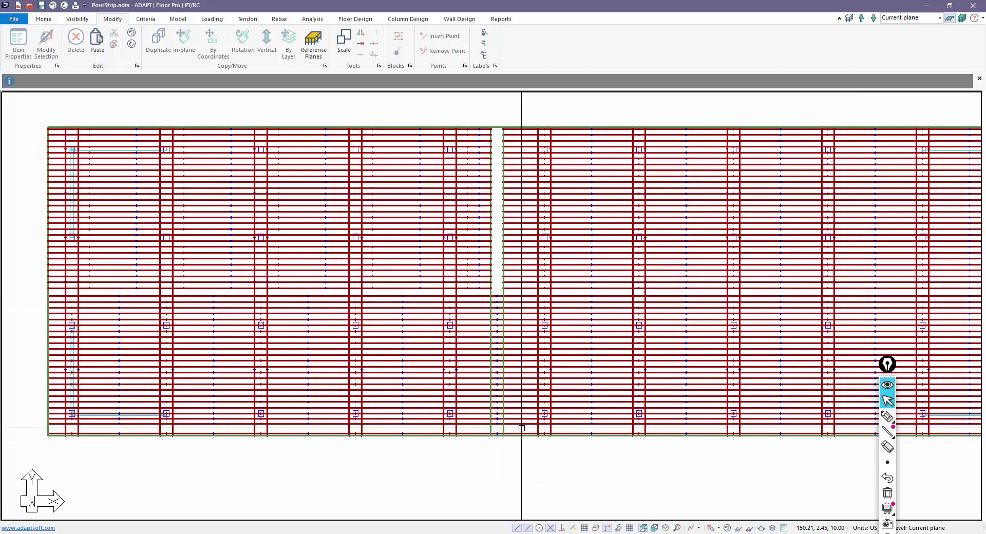
{"action": "left_click_drag", "start_coordinate": [522, 428], "coordinate": [511, 294]}
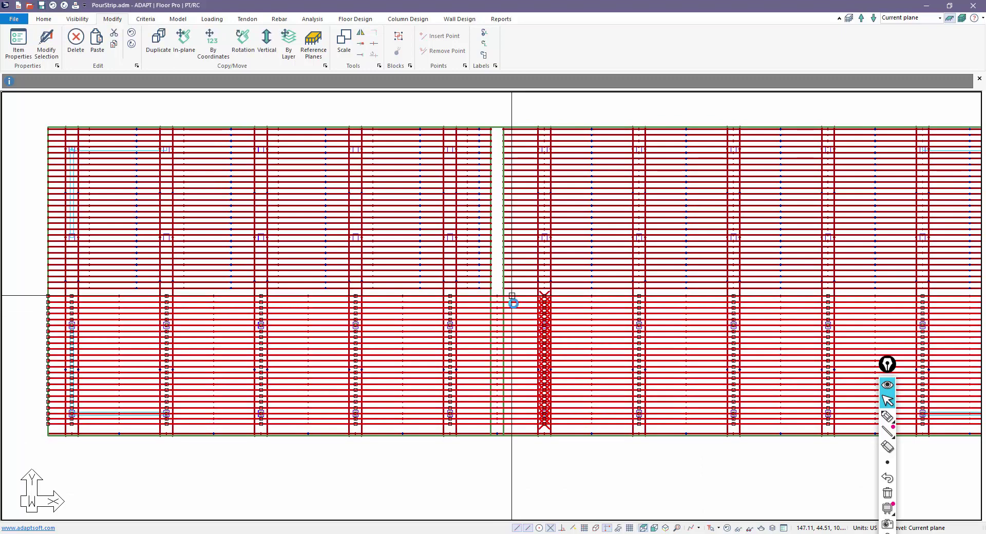
{"action": "key", "text": "Delete"}
Delete the bottom tendon's right-slab vertices back to the first column line beyond the pour strip.
{"action": "scroll", "coordinate": [521, 434], "scroll_direction": "up", "scroll_amount": 3}
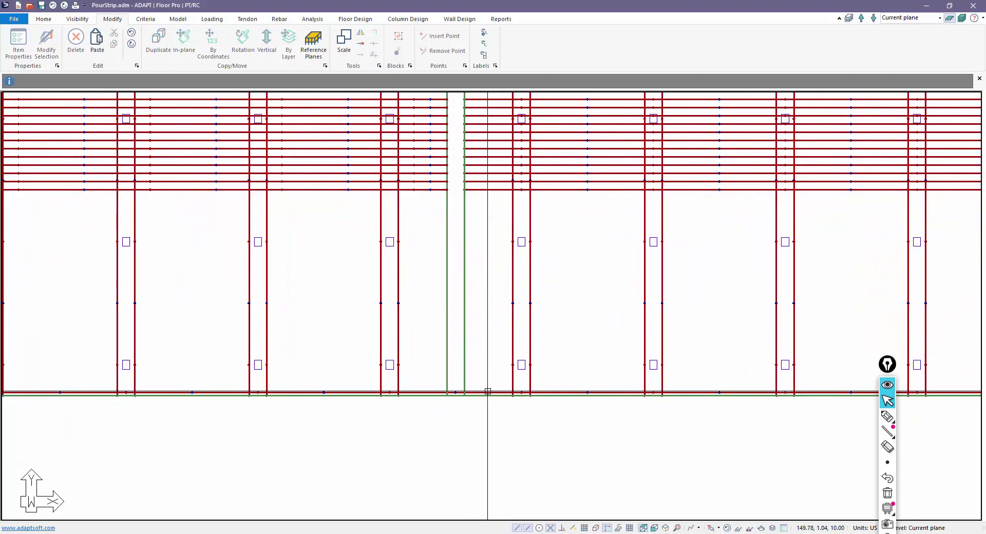
{"action": "scroll", "coordinate": [394, 399], "scroll_direction": "down", "scroll_amount": 2}
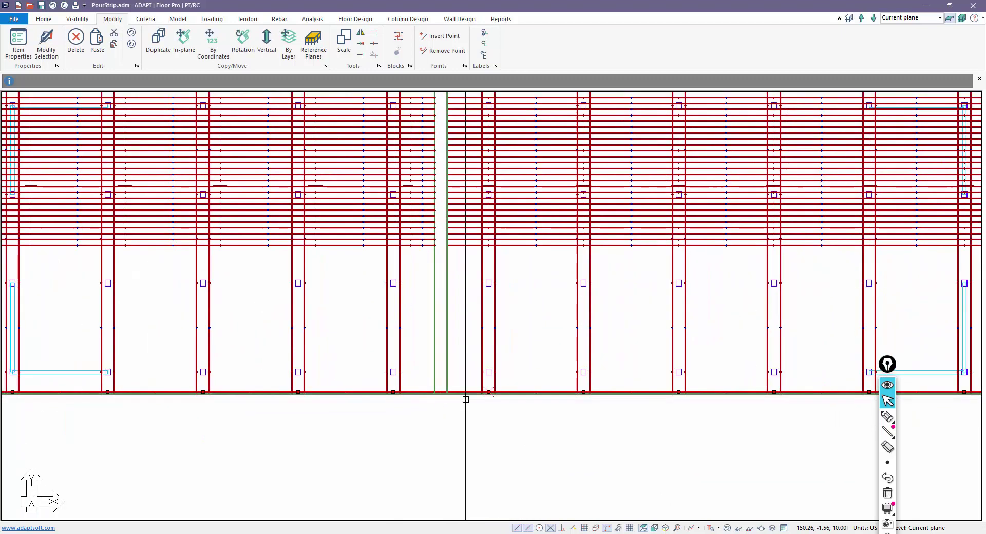
{"action": "right_click", "coordinate": [511, 390]}
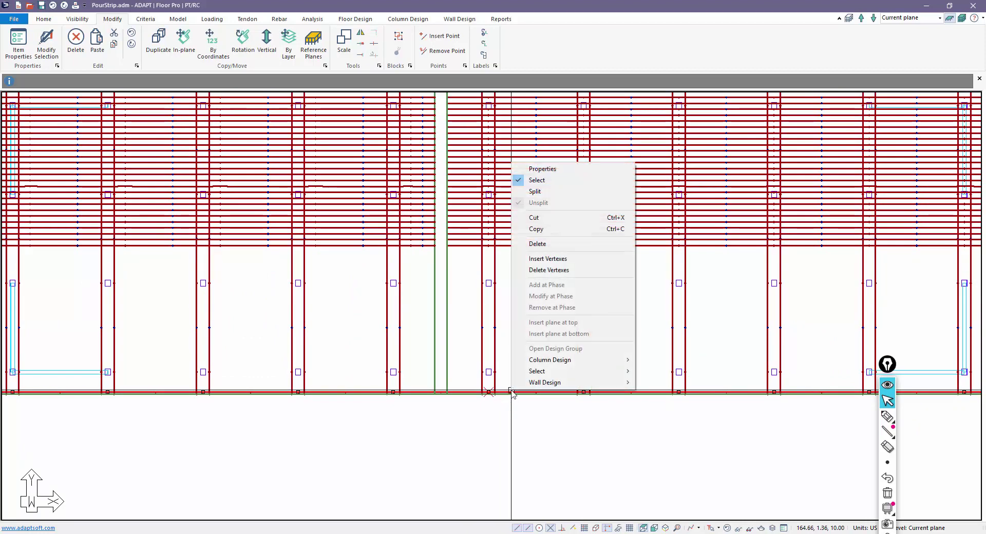
{"action": "left_click", "coordinate": [551, 272]}
{"action": "middle_click_drag", "start_coordinate": [740, 466], "coordinate": [531, 418]}
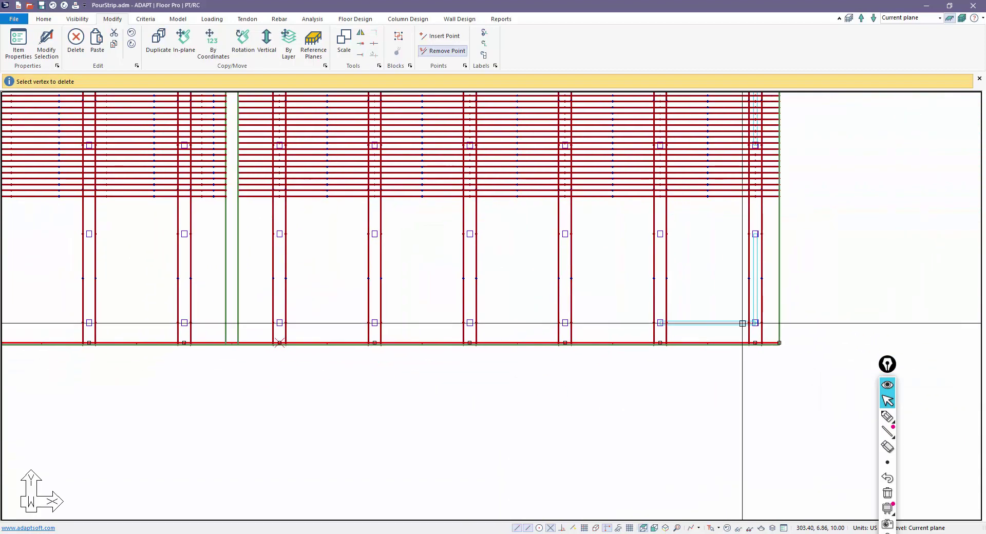
{"action": "left_click", "coordinate": [777, 342]}
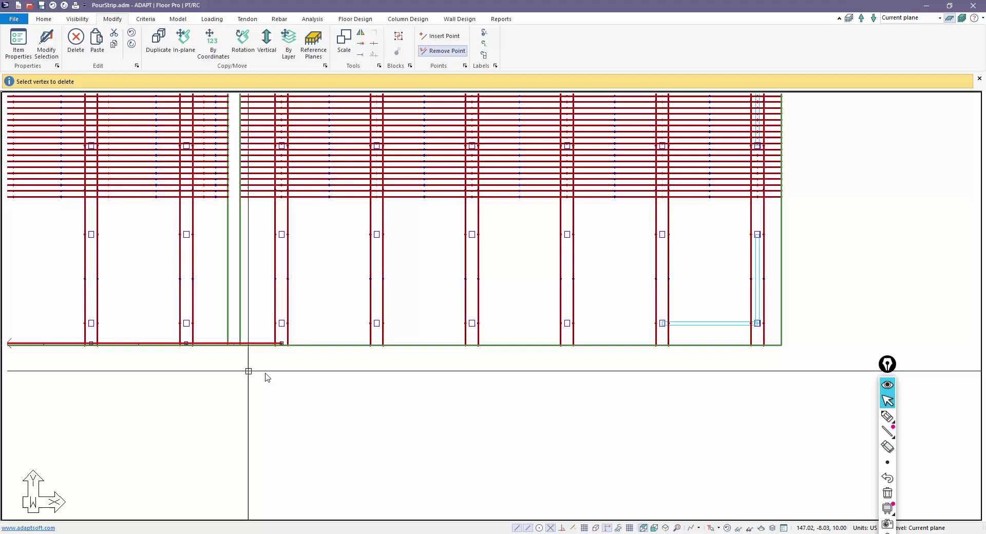
{"action": "middle_click_drag", "start_coordinate": [249, 369], "coordinate": [529, 367]}
{"action": "key", "text": "Escape"}
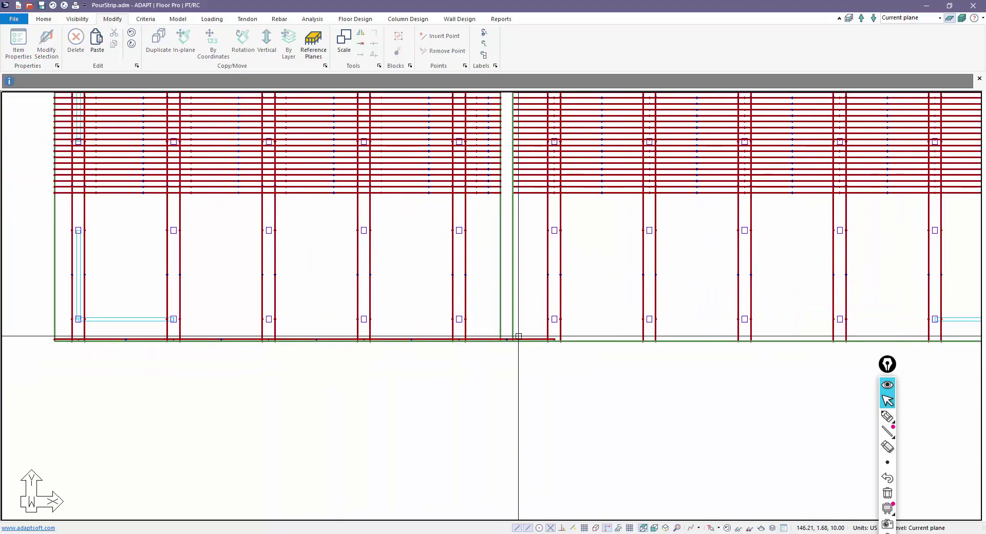
Move the bottom tendon's right end point to the pour strip's left edge.
{"action": "left_click", "coordinate": [518, 338]}
{"action": "left_click", "coordinate": [554, 338]}
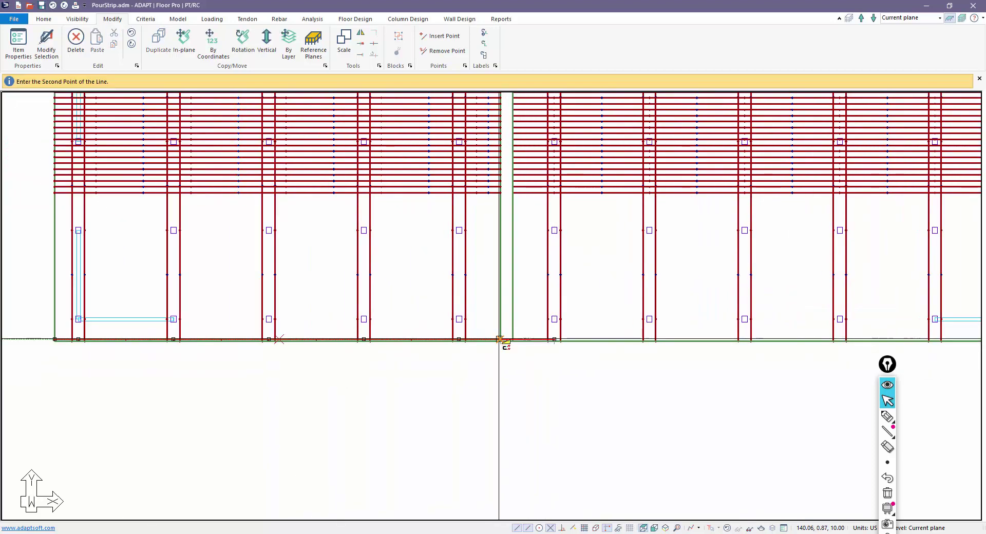
{"action": "left_click", "coordinate": [500, 340]}
{"action": "key", "text": "Escape"}
{"action": "middle_click_drag", "start_coordinate": [475, 369], "coordinate": [556, 351]}
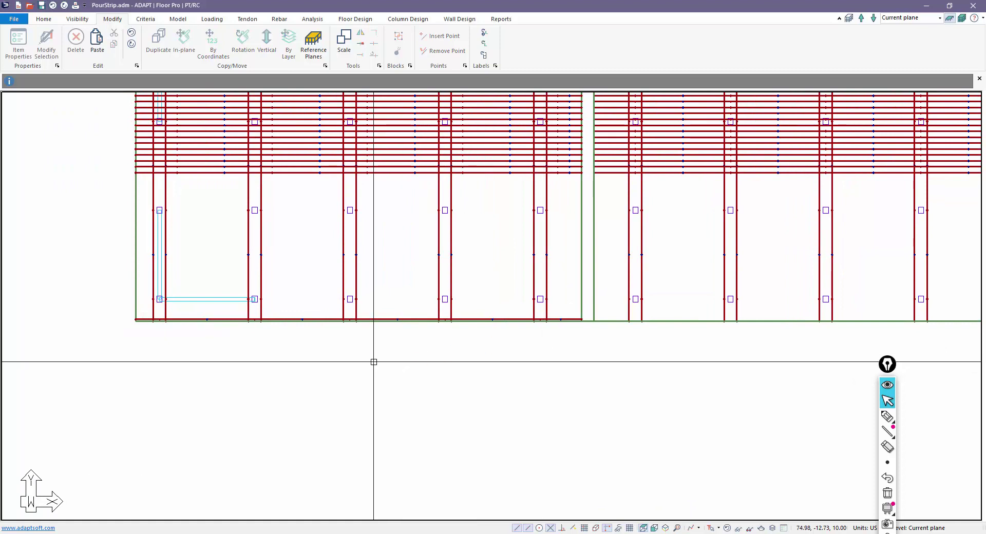
Copy the left slab's bottom tendon upward by coordinates, 20 copies at a Y offset of 1.87 ft.
{"action": "scroll", "coordinate": [375, 362], "scroll_direction": "down", "scroll_amount": 1}
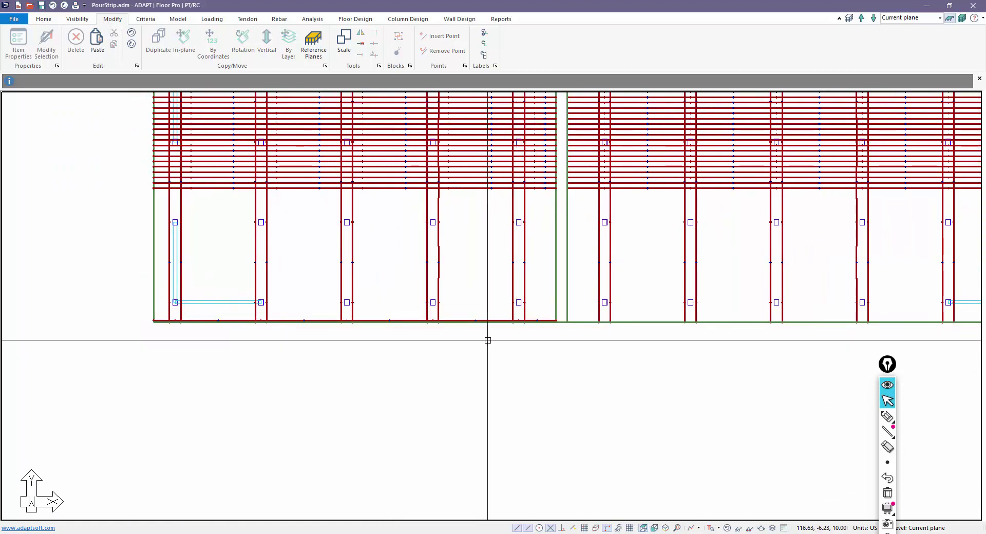
{"action": "scroll", "coordinate": [528, 326], "scroll_direction": "up", "scroll_amount": 2}
{"action": "left_click", "coordinate": [543, 315]}
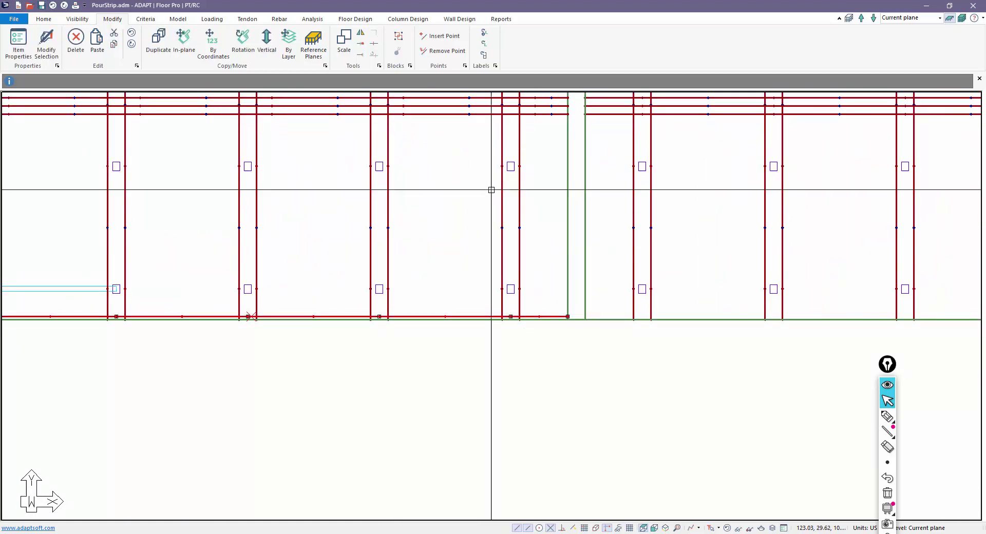
{"action": "left_click", "coordinate": [209, 44]}
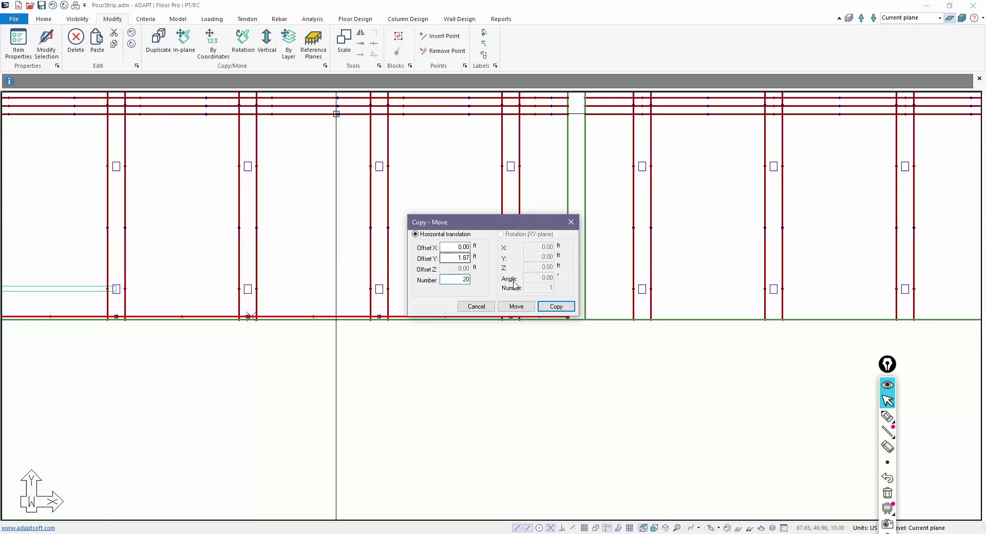
{"action": "left_click", "coordinate": [556, 307]}
{"action": "scroll", "coordinate": [498, 349], "scroll_direction": "down", "scroll_amount": 1}
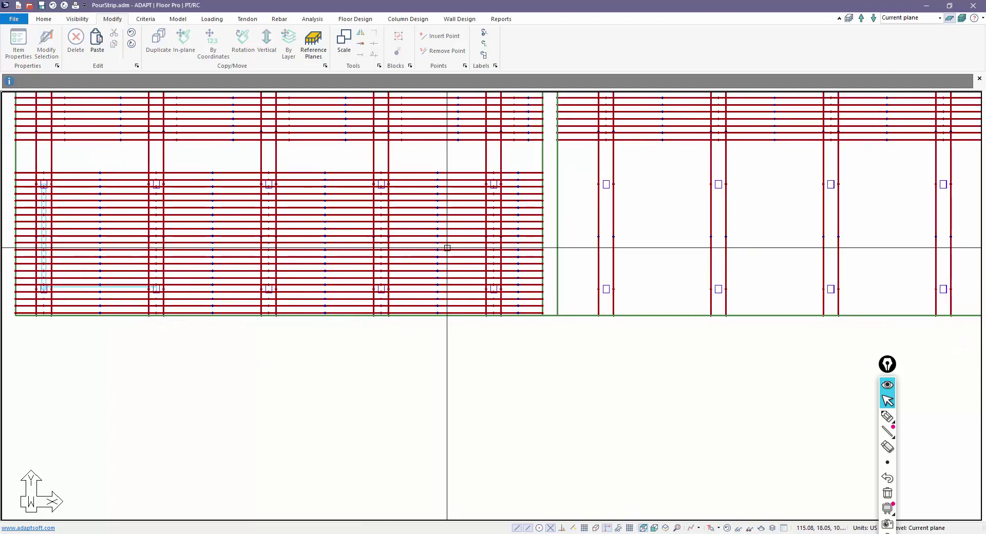
{"action": "scroll", "coordinate": [512, 336], "scroll_direction": "up", "scroll_amount": 2}
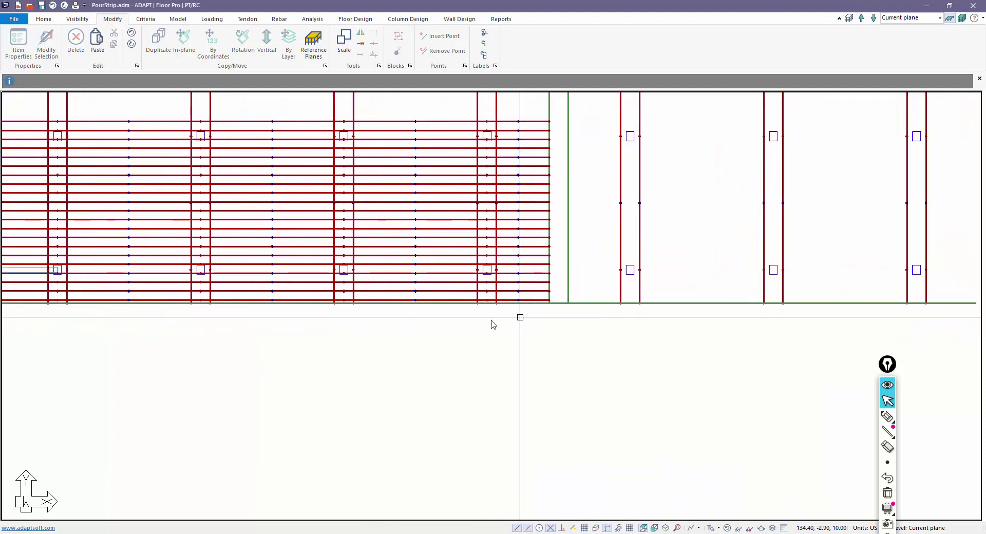
{"action": "scroll", "coordinate": [441, 328], "scroll_direction": "down", "scroll_amount": 3}
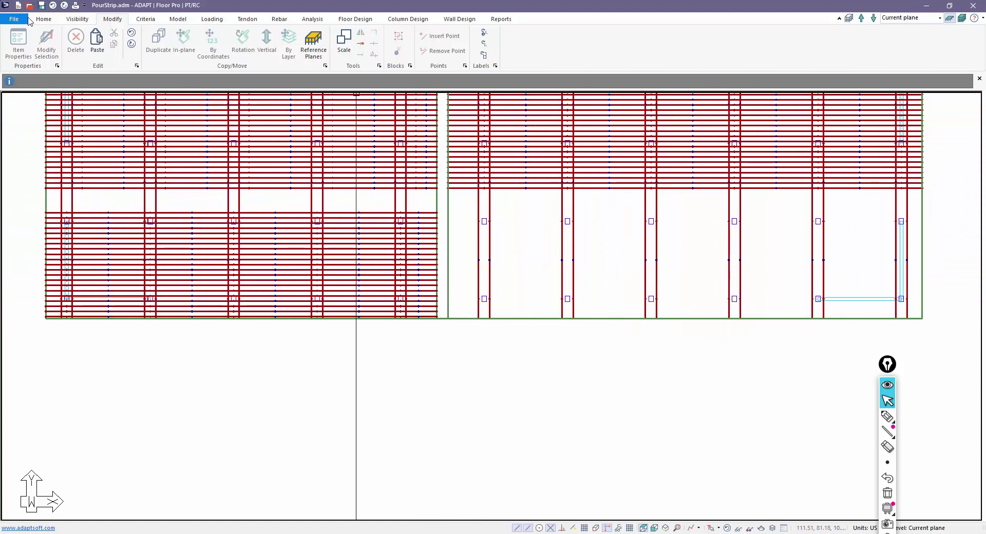
Draw a horizontal construction line from the right end of the left slab's bottom tendon past the floor's right edge.
{"action": "left_click", "coordinate": [45, 19]}
{"action": "left_click", "coordinate": [162, 45]}
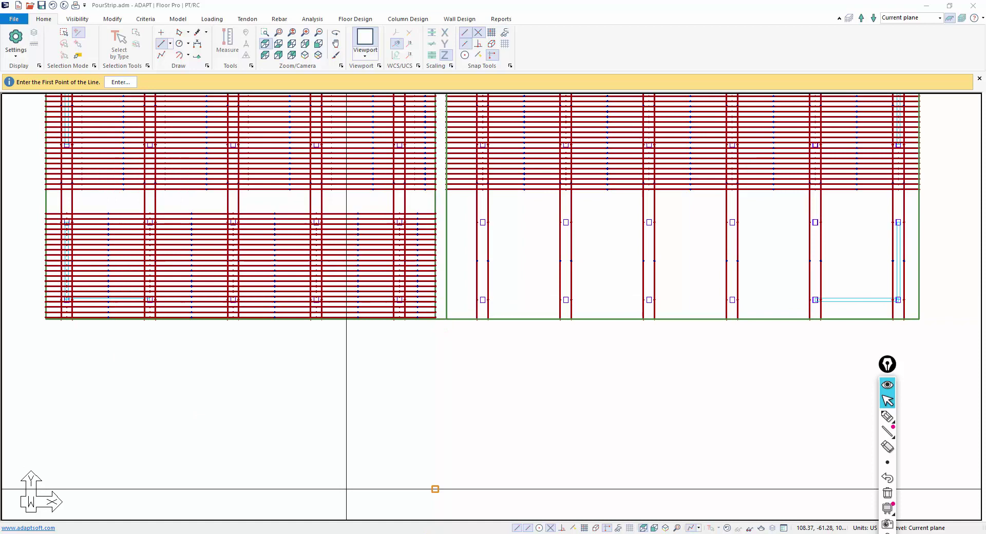
{"action": "left_click", "coordinate": [607, 527]}
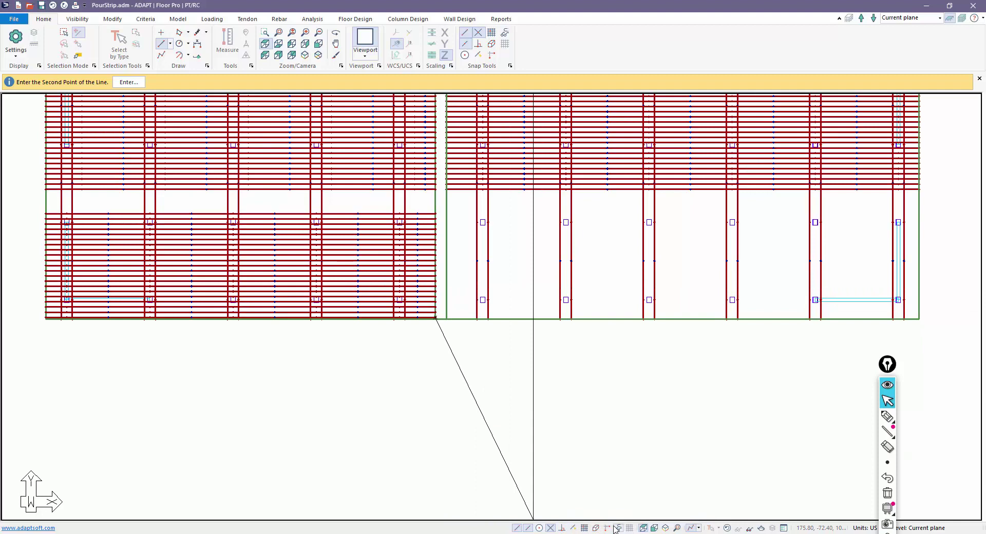
{"action": "left_click", "coordinate": [611, 527]}
{"action": "left_click", "coordinate": [943, 316]}
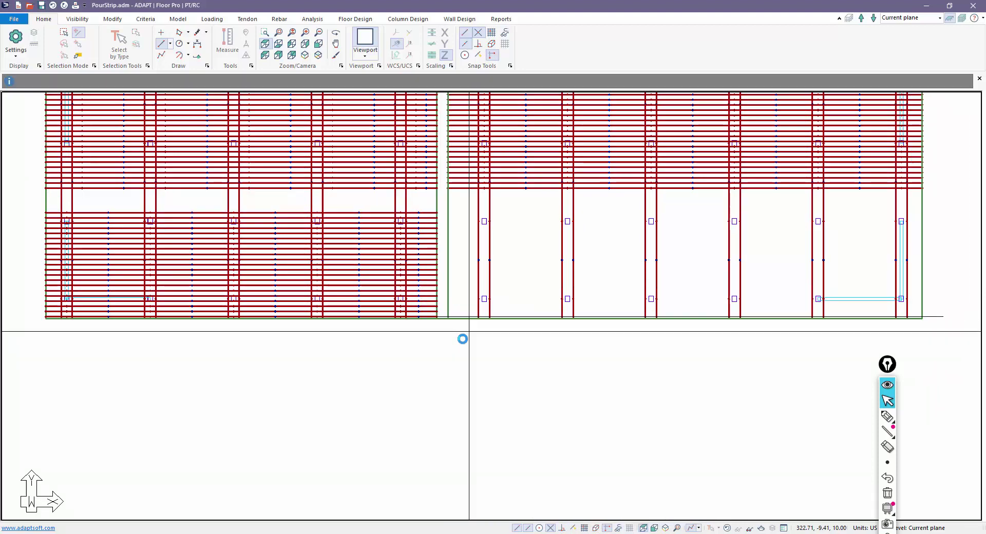
Start a new tendon where the construction line meets the pour strip's right edge.
{"action": "scroll", "coordinate": [462, 338], "scroll_direction": "up", "scroll_amount": 1}
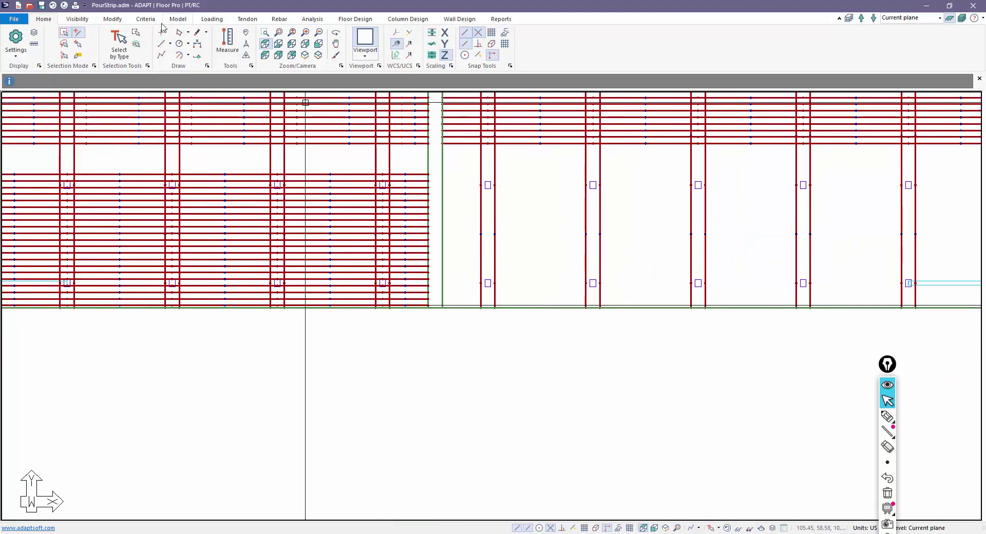
{"action": "left_click", "coordinate": [247, 19]}
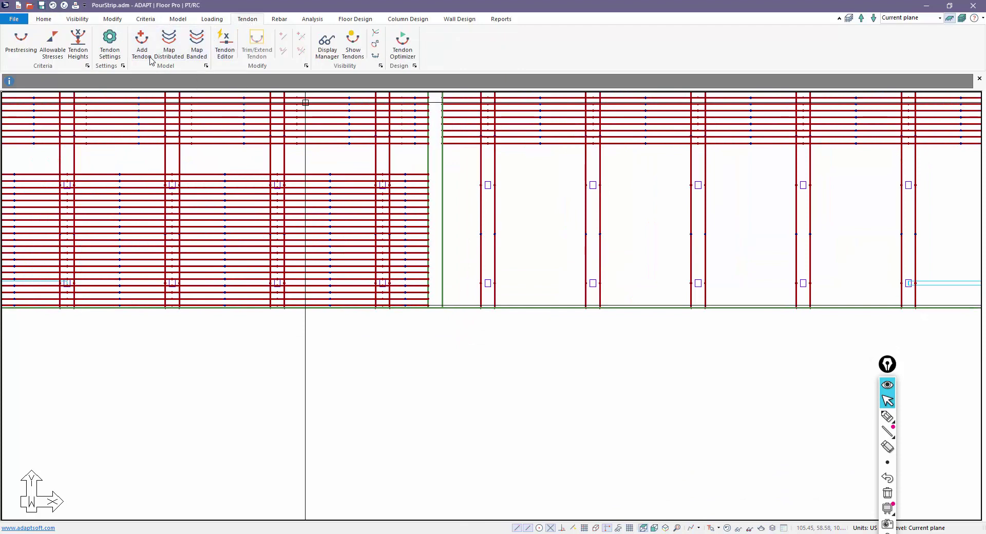
{"action": "left_click", "coordinate": [142, 44]}
{"action": "scroll", "coordinate": [440, 313], "scroll_direction": "up", "scroll_amount": 1}
{"action": "left_click", "coordinate": [440, 312]}
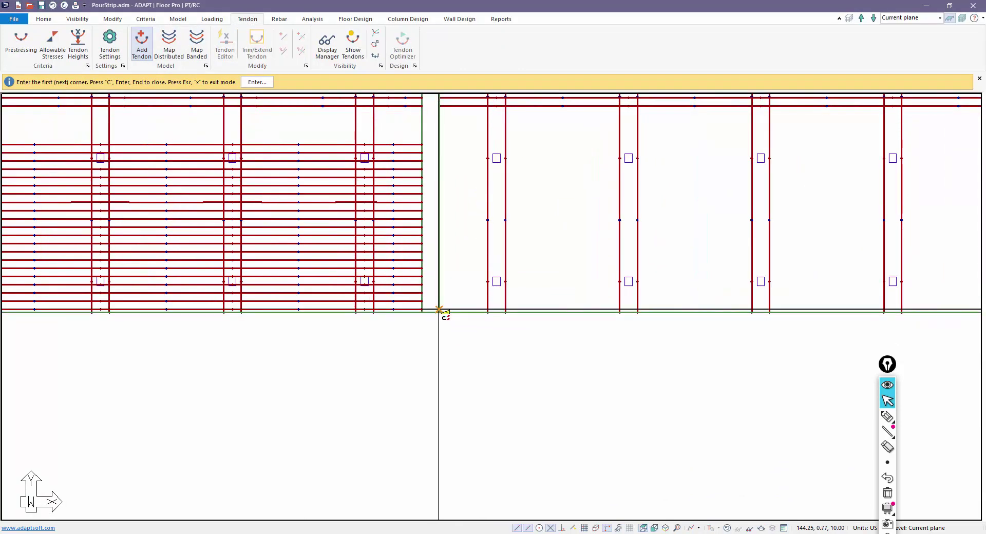
{"action": "left_click", "coordinate": [439, 516]}
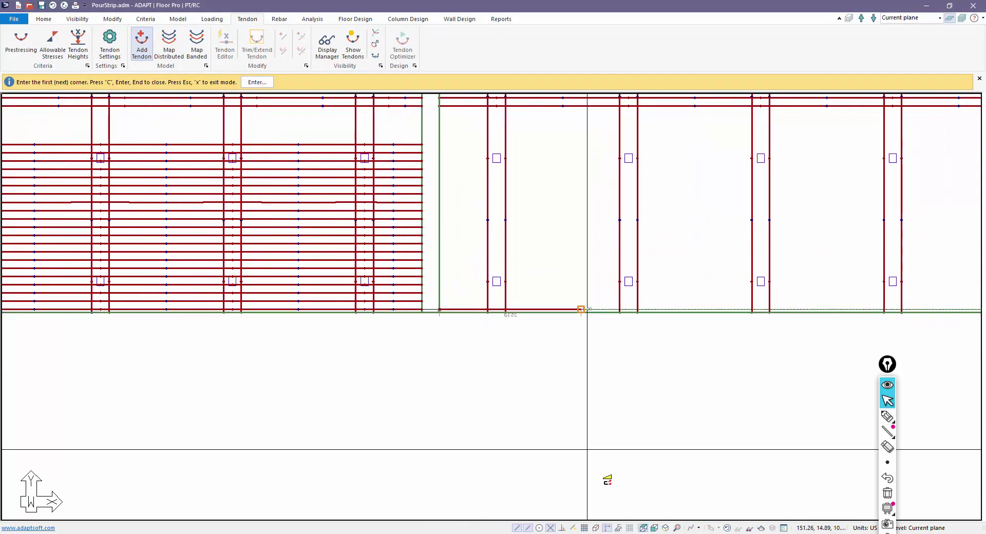
{"action": "left_click", "coordinate": [606, 528]}
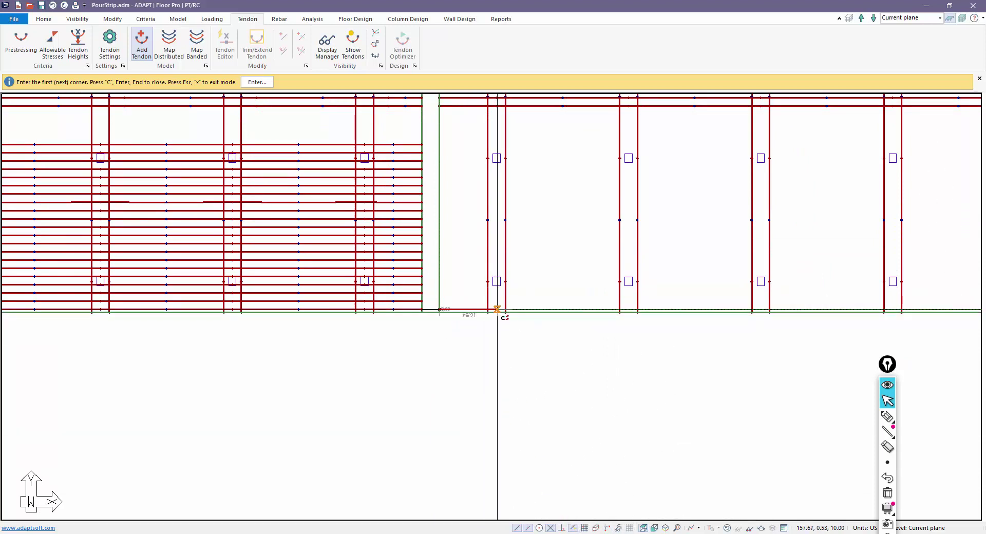
Place the tendon's points at each column line along the construction line and finish it at the right slab's outer edge.
{"action": "left_click", "coordinate": [497, 309]}
{"action": "left_click", "coordinate": [629, 310]}
{"action": "middle_click_drag", "start_coordinate": [711, 337], "coordinate": [608, 349]}
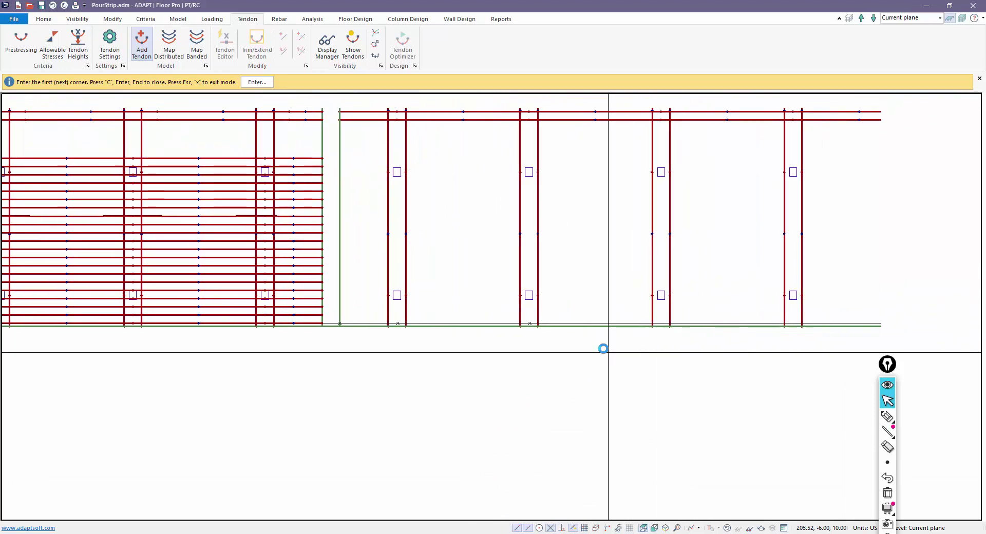
{"action": "left_click", "coordinate": [658, 321]}
{"action": "middle_click_drag", "start_coordinate": [723, 326], "coordinate": [563, 345]}
{"action": "left_click", "coordinate": [631, 339]}
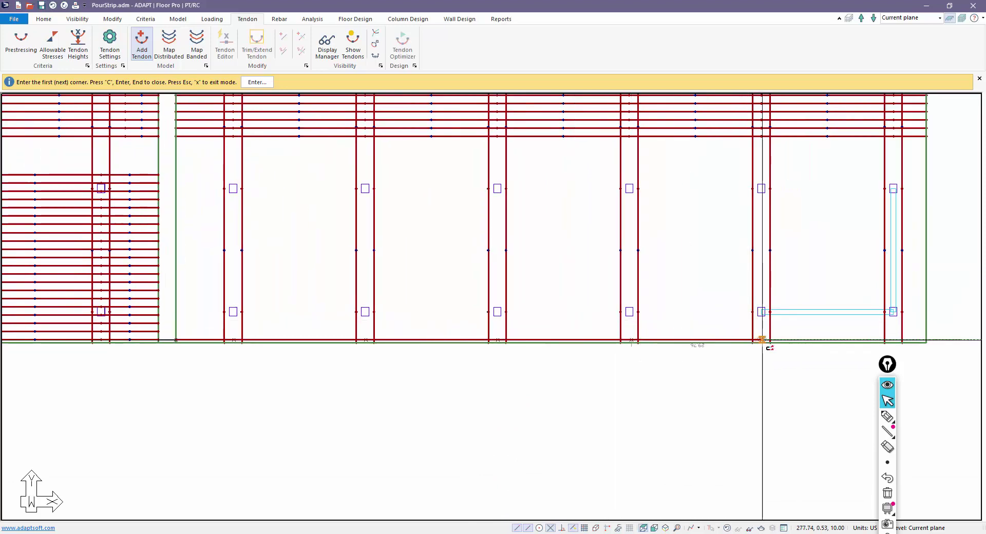
{"action": "left_click", "coordinate": [762, 339]}
{"action": "middle_click_drag", "start_coordinate": [828, 326], "coordinate": [623, 318]}
{"action": "left_click", "coordinate": [689, 331]}
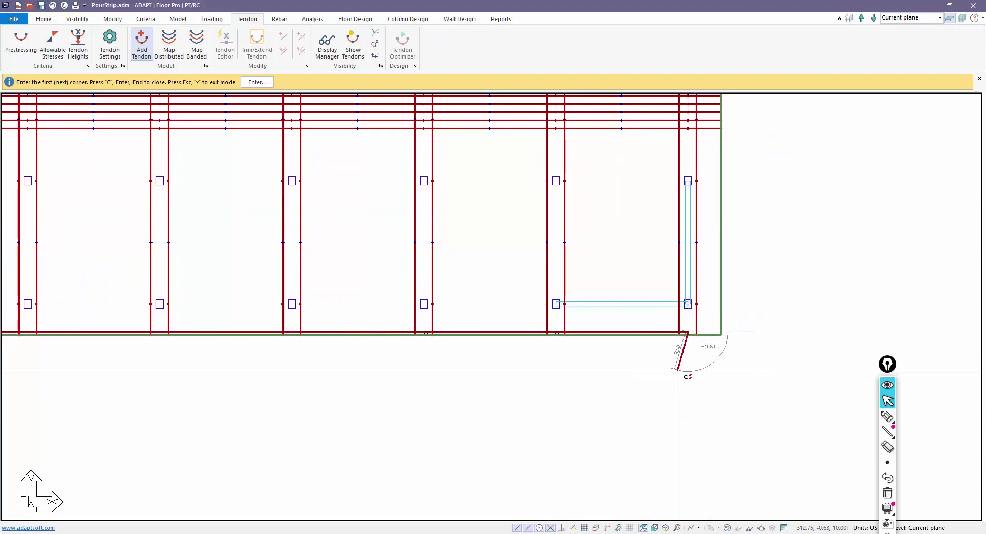
{"action": "left_click", "coordinate": [720, 333]}
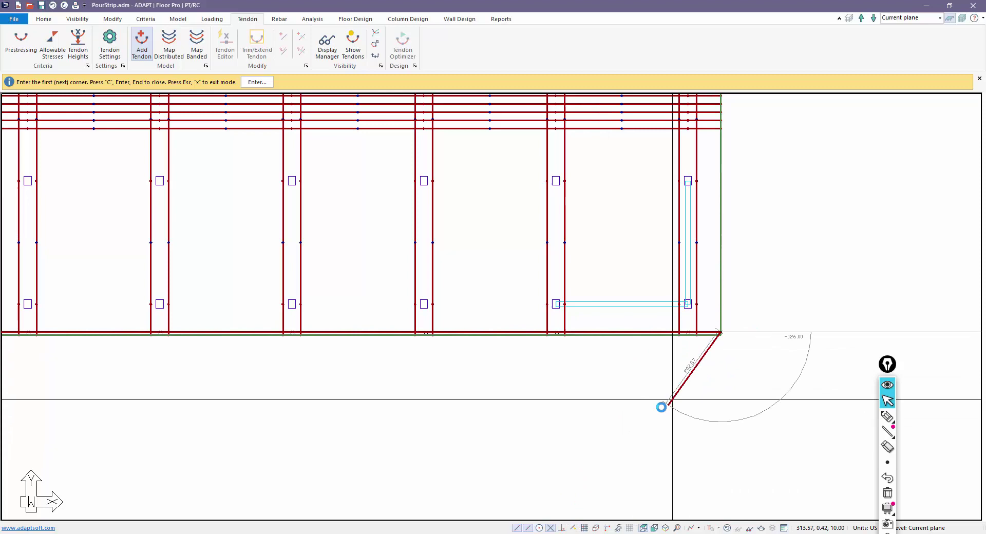
{"action": "key", "text": "c"}
Exit tendon creation and remove the horizontal construction line along the right slab's bottom edge.
{"action": "middle_click_drag", "start_coordinate": [574, 416], "coordinate": [726, 394]}
{"action": "scroll", "coordinate": [725, 393], "scroll_direction": "down", "scroll_amount": 4}
{"action": "right_click", "coordinate": [346, 360]}
{"action": "left_click", "coordinate": [361, 366]}
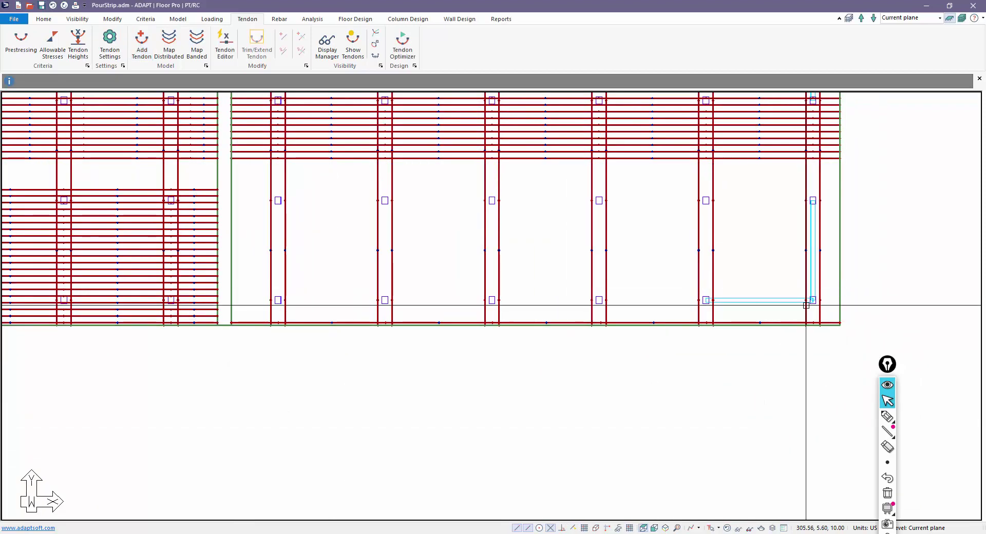
Review the new right-slab tendon's general, stressing and shape properties.
{"action": "double_click", "coordinate": [794, 322]}
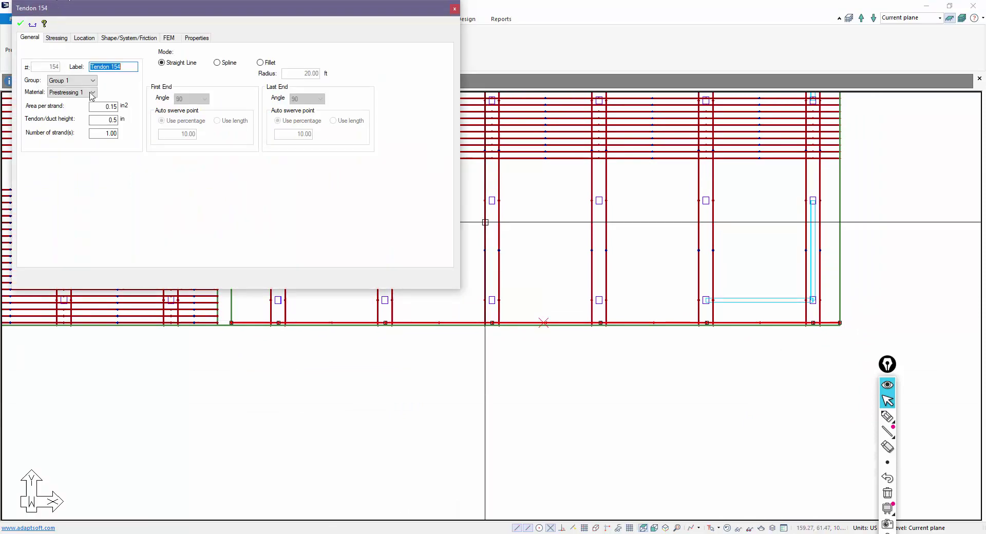
{"action": "left_click", "coordinate": [131, 37]}
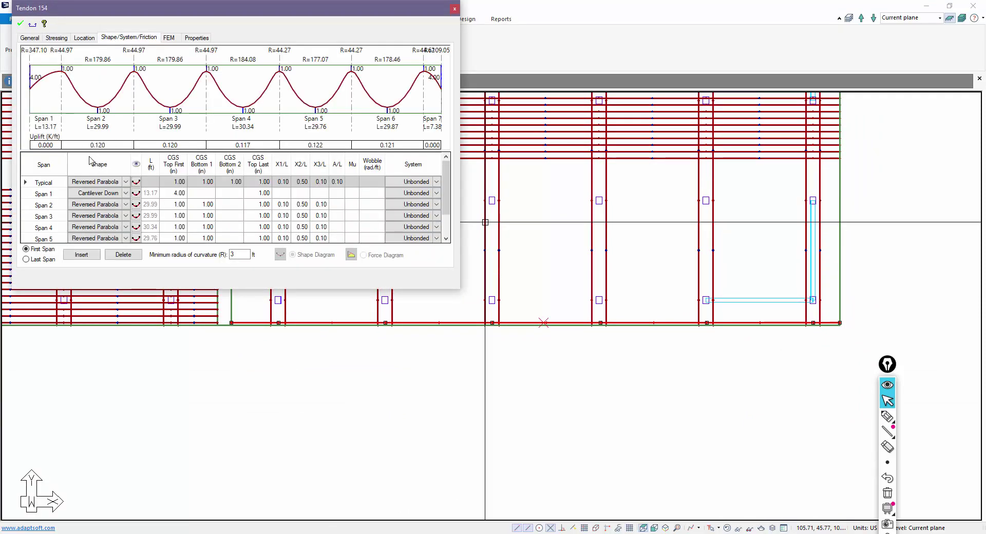
{"action": "left_click", "coordinate": [57, 38]}
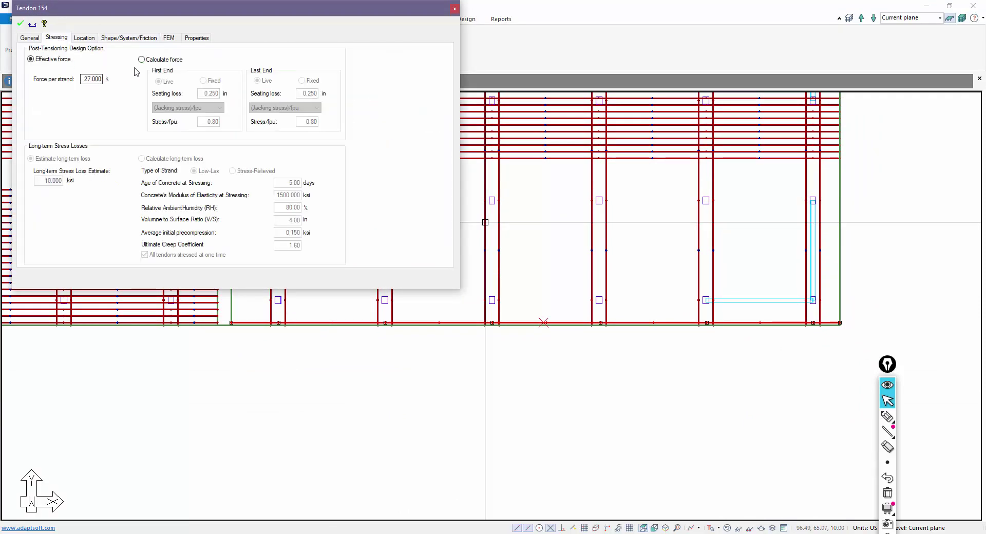
{"action": "left_click", "coordinate": [32, 39]}
{"action": "left_click", "coordinate": [131, 38]}
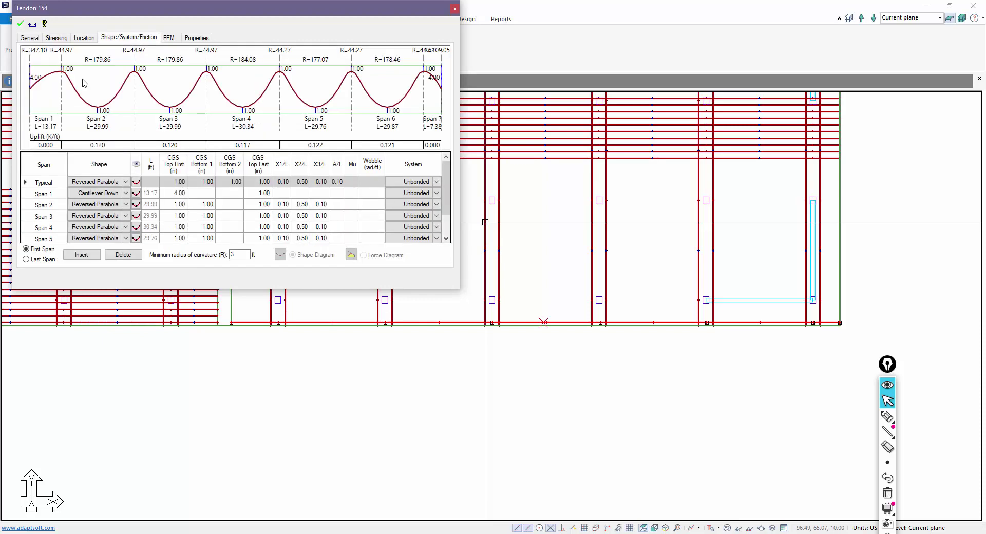
{"action": "left_click", "coordinate": [542, 423]}
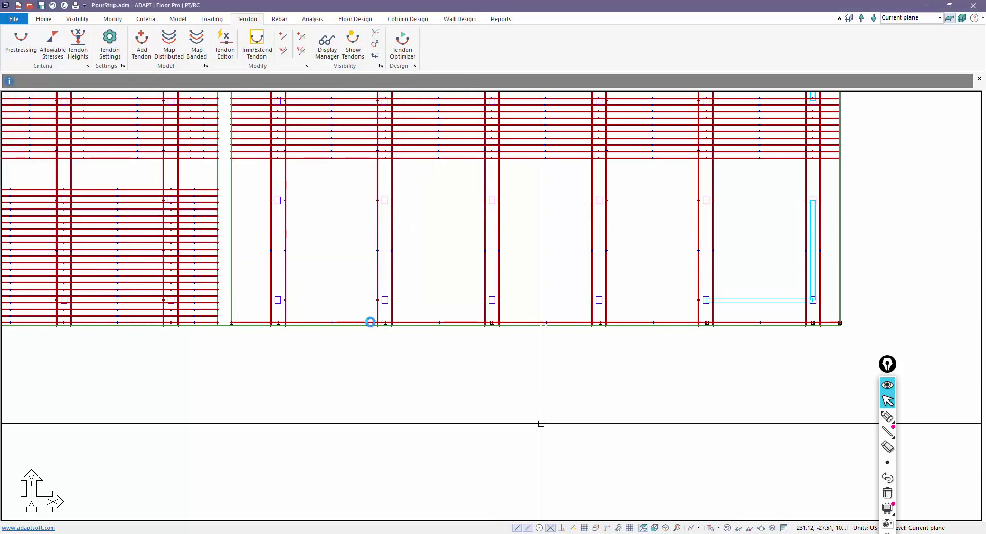
Copy the right slab's bottom tendon upward repeatedly by coordinates at a Y offset of 1.87 ft.
{"action": "left_click", "coordinate": [327, 319]}
{"action": "left_click", "coordinate": [115, 20]}
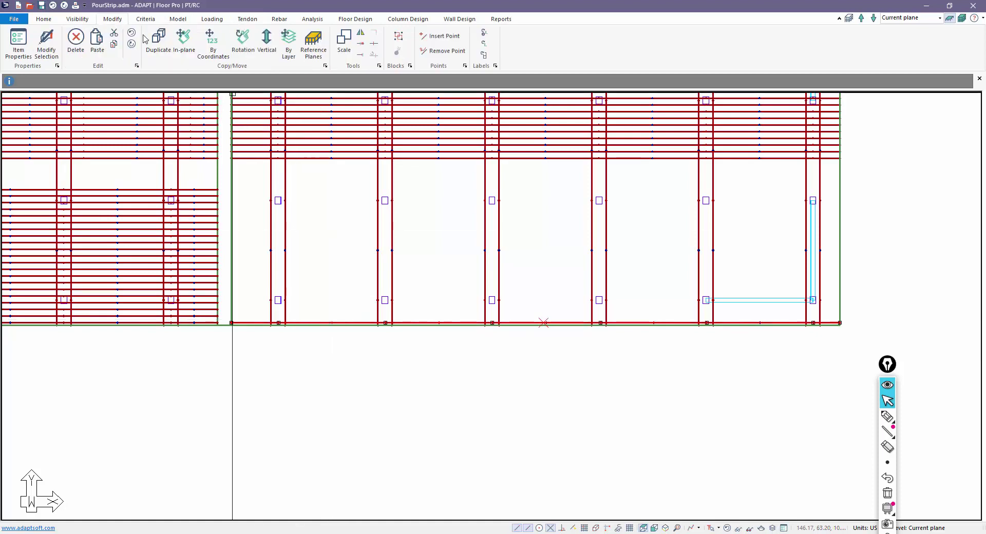
{"action": "left_click", "coordinate": [183, 41]}
{"action": "type", "text": "1.00"}
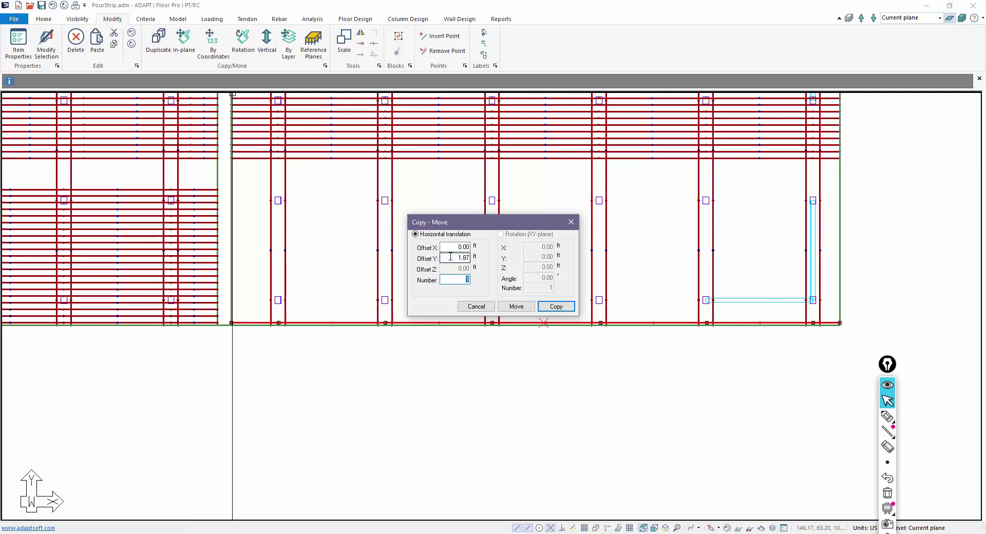
{"action": "key", "text": "Return"}
{"action": "middle_click_drag", "start_coordinate": [467, 348], "coordinate": [614, 389]}
{"action": "scroll", "coordinate": [614, 389], "scroll_direction": "down", "scroll_amount": 1}
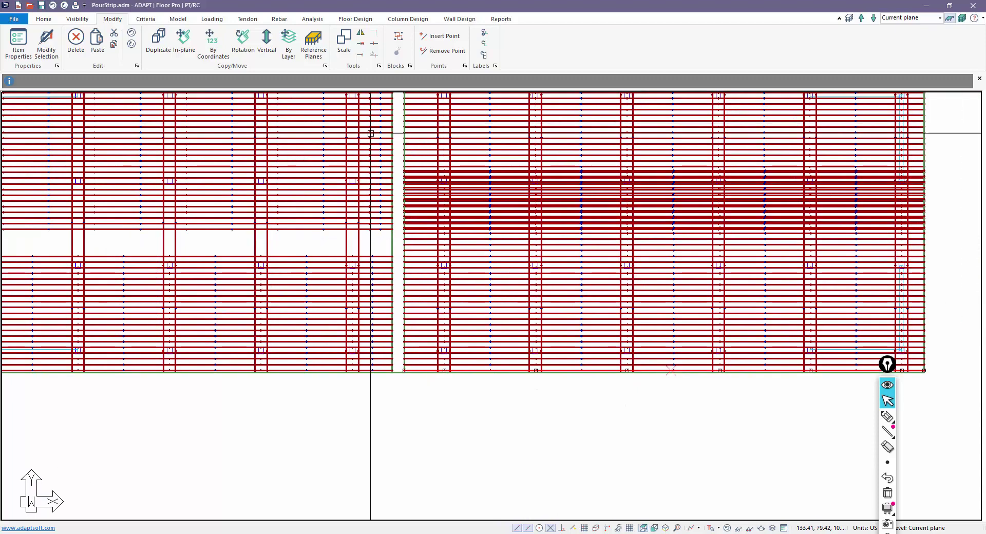
{"action": "middle_click_drag", "start_coordinate": [371, 175], "coordinate": [411, 244]}
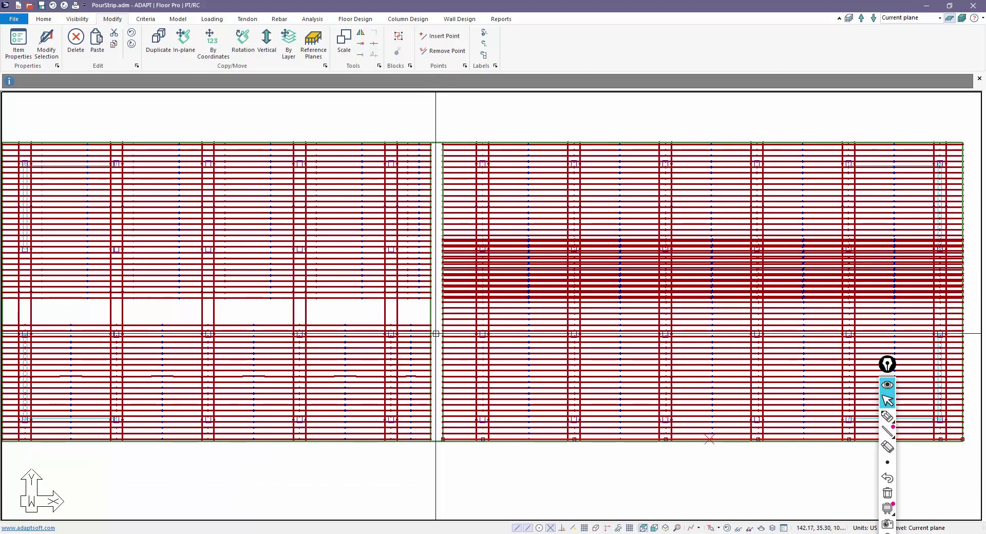
{"action": "scroll", "coordinate": [438, 282], "scroll_direction": "down", "scroll_amount": 2}
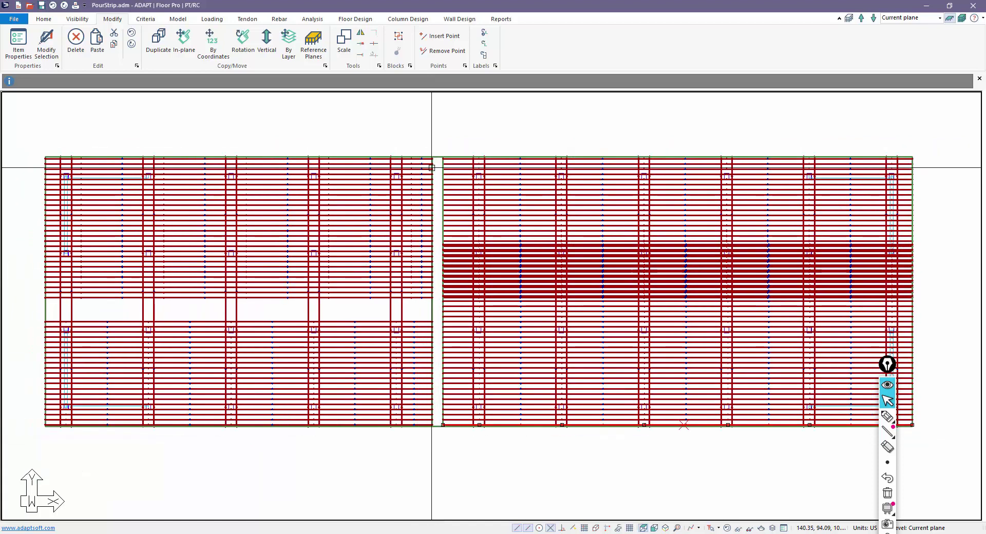
Hide the tendons, display the X-direction support lines and select the top one.
{"action": "left_click", "coordinate": [726, 529]}
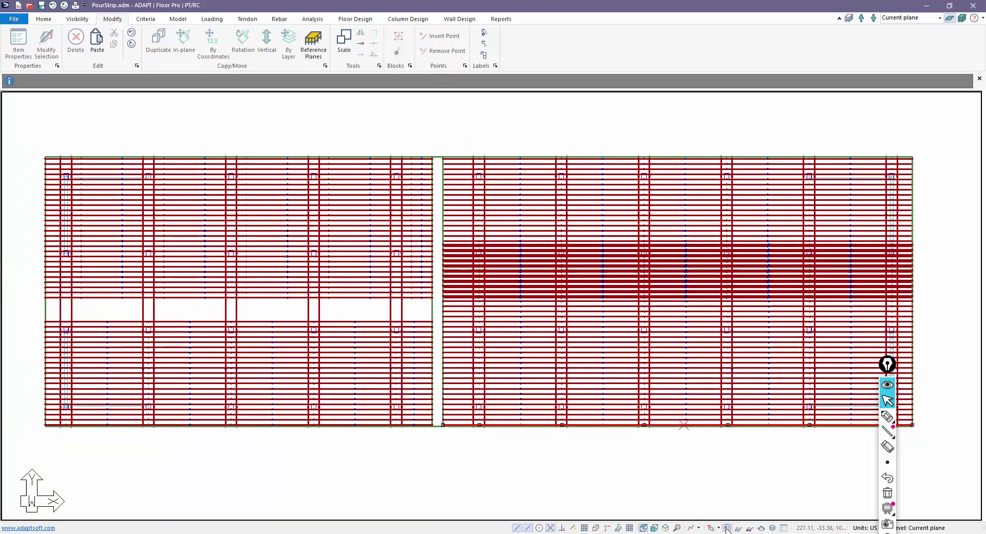
{"action": "left_click", "coordinate": [360, 18]}
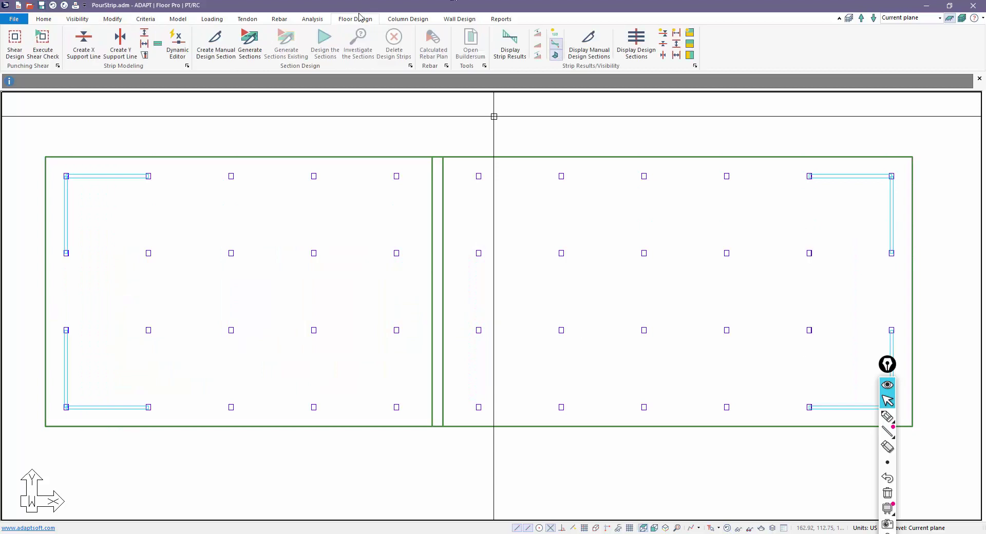
{"action": "left_click", "coordinate": [263, 44]}
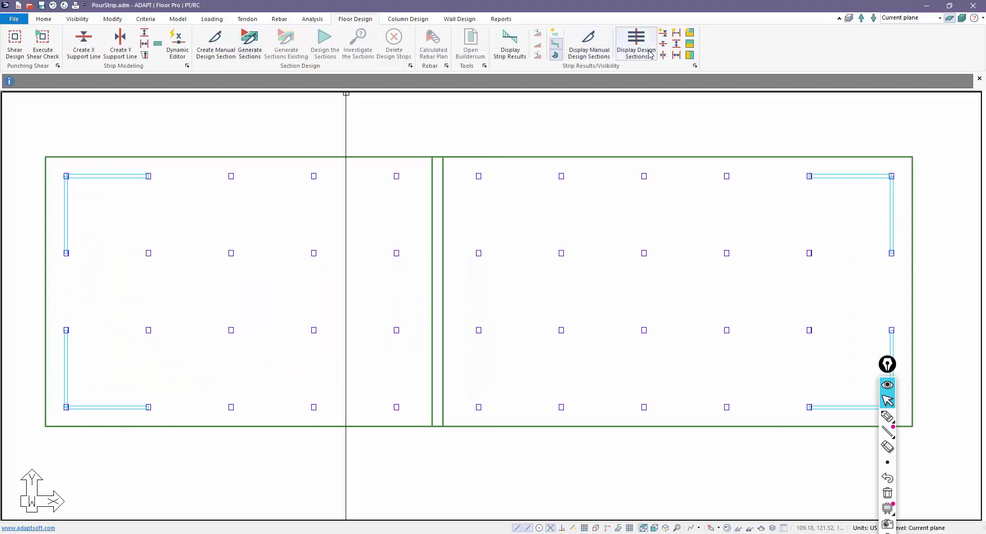
{"action": "middle_click_drag", "start_coordinate": [503, 235], "coordinate": [485, 193]}
{"action": "left_click", "coordinate": [432, 136]}
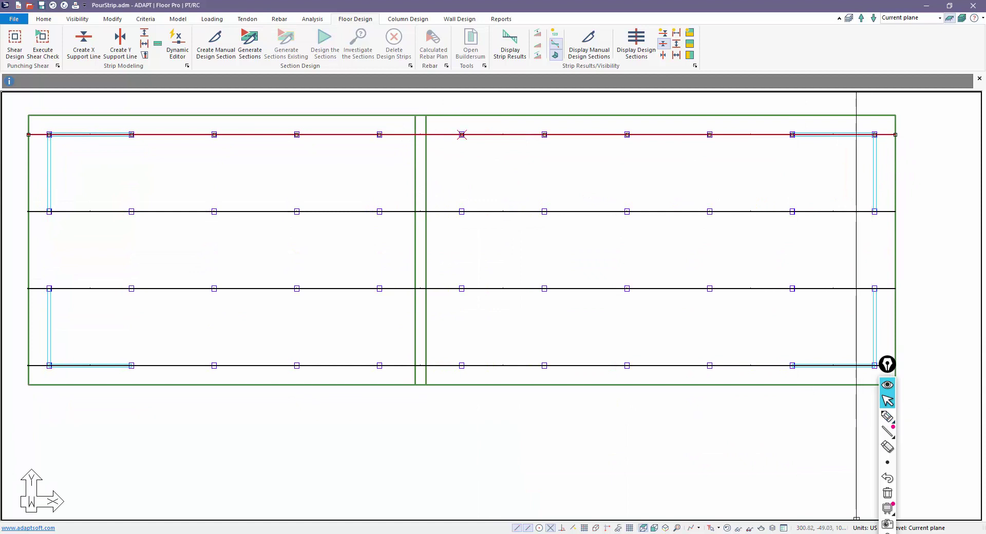
{"action": "left_click_drag", "start_coordinate": [891, 354], "coordinate": [930, 243]}
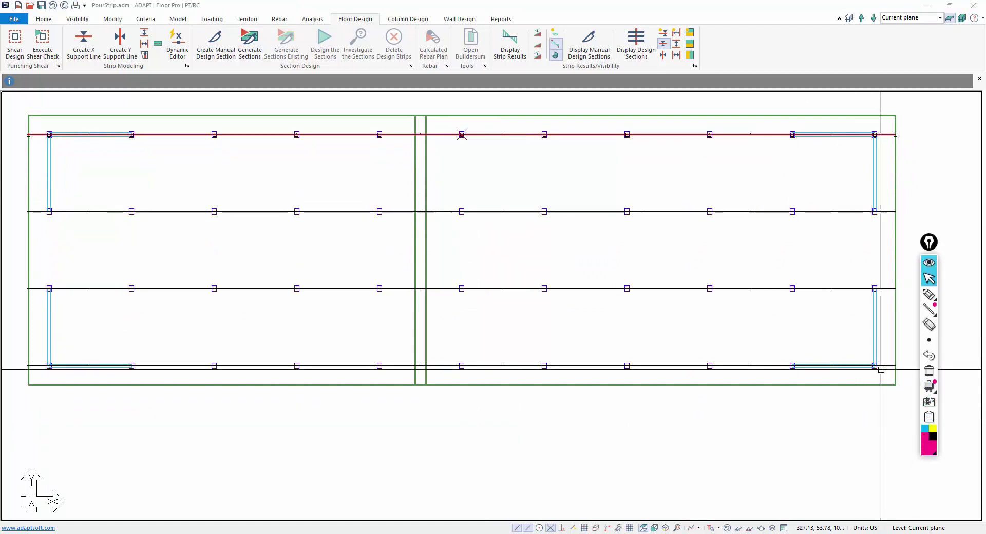
{"action": "left_click", "coordinate": [925, 436]}
{"action": "left_click", "coordinate": [929, 294]}
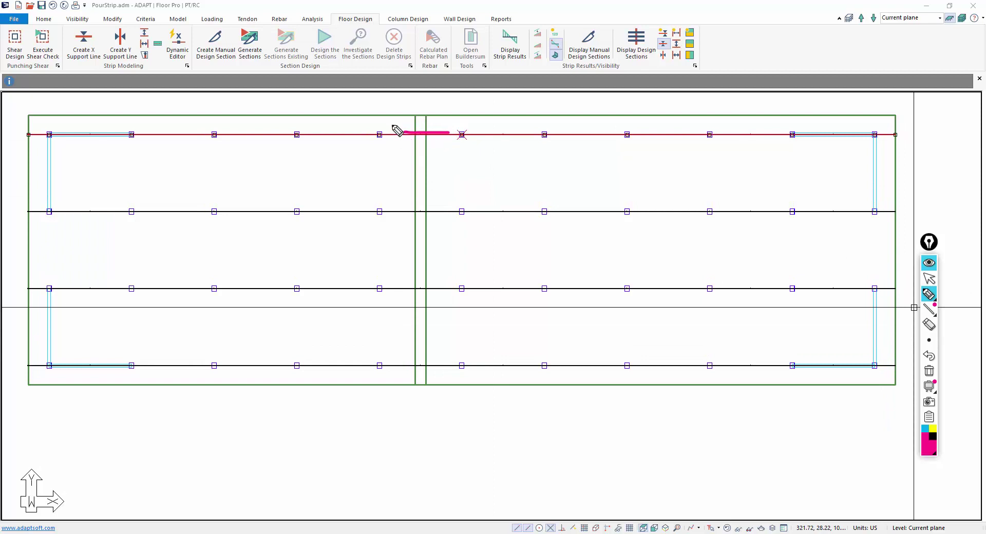
{"action": "left_click_drag", "start_coordinate": [399, 123], "coordinate": [399, 177]}
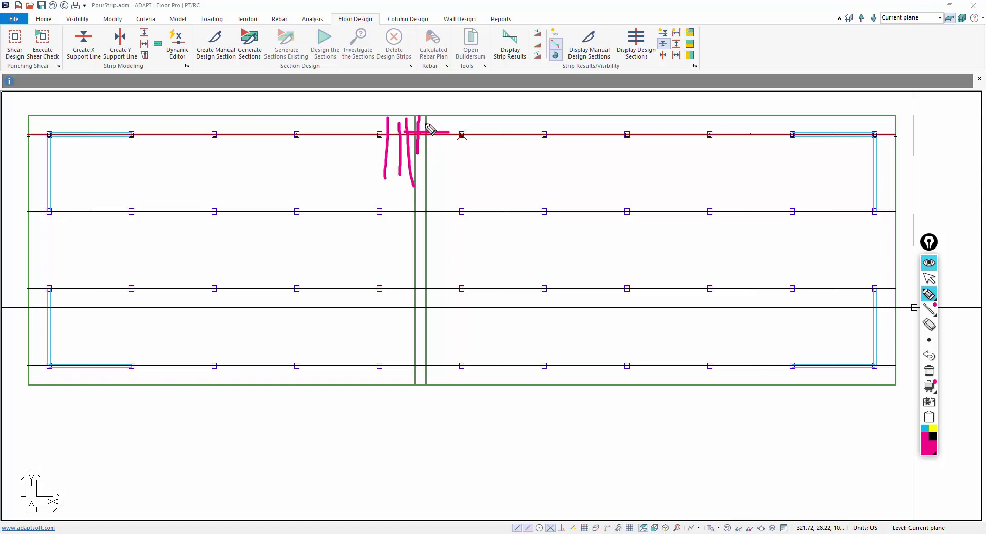
{"action": "left_click_drag", "start_coordinate": [443, 123], "coordinate": [452, 148]}
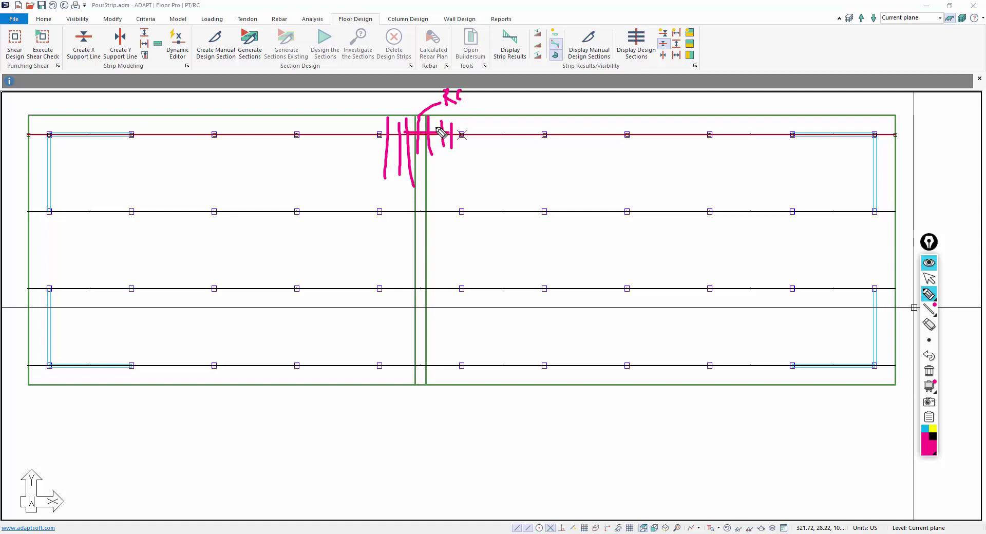
{"action": "left_click_drag", "start_coordinate": [439, 124], "coordinate": [485, 114]}
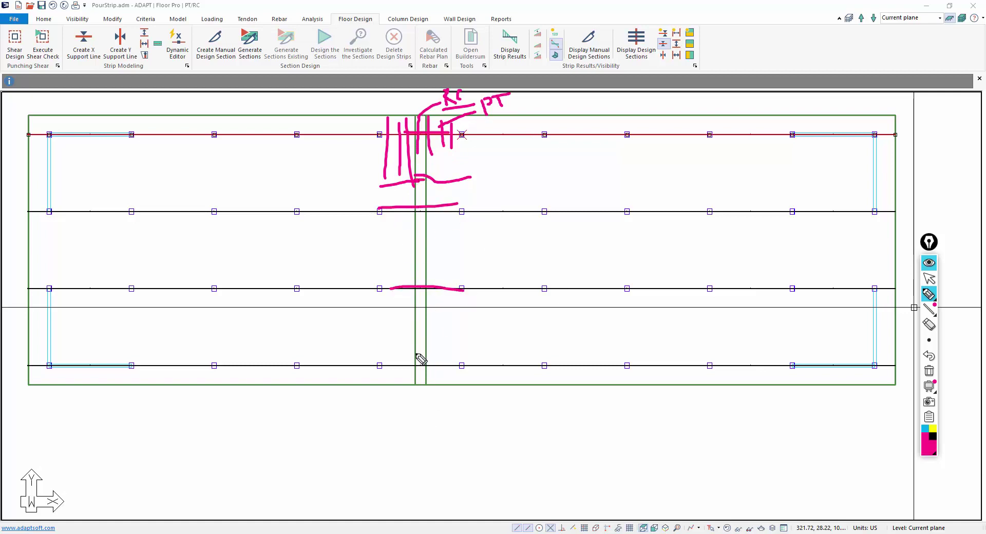
{"action": "left_click", "coordinate": [928, 371]}
{"action": "left_click", "coordinate": [929, 278]}
Deselect the top support line and display the Y-direction support lines instead of the X-direction ones.
{"action": "left_click", "coordinate": [484, 161]}
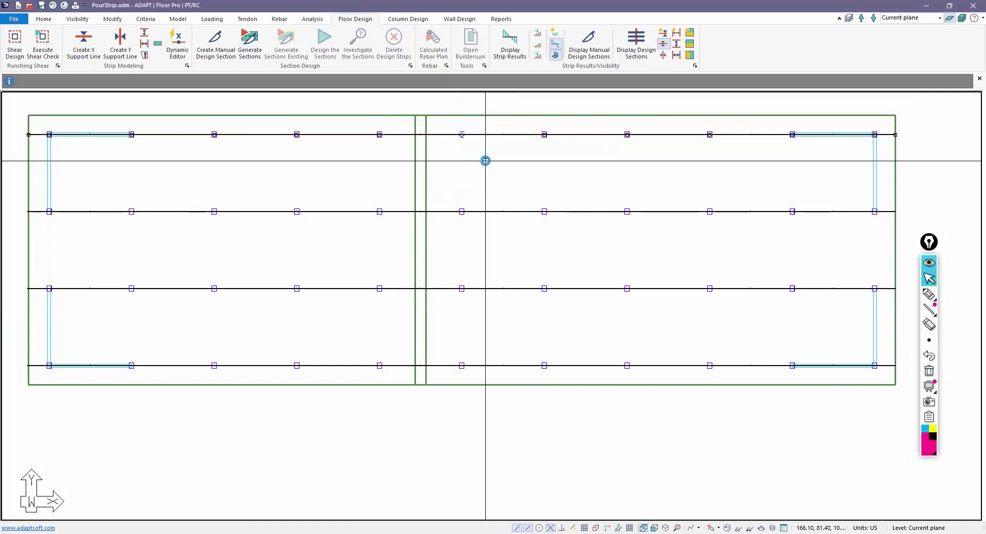
{"action": "scroll", "coordinate": [392, 268], "scroll_direction": "down", "scroll_amount": 1}
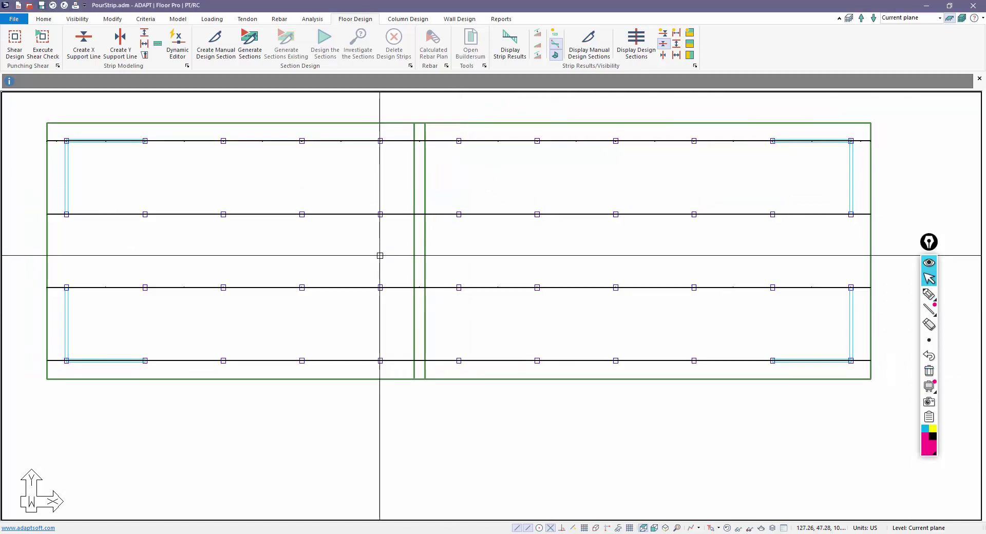
{"action": "left_click", "coordinate": [663, 54]}
{"action": "scroll", "coordinate": [425, 165], "scroll_direction": "up", "scroll_amount": 1}
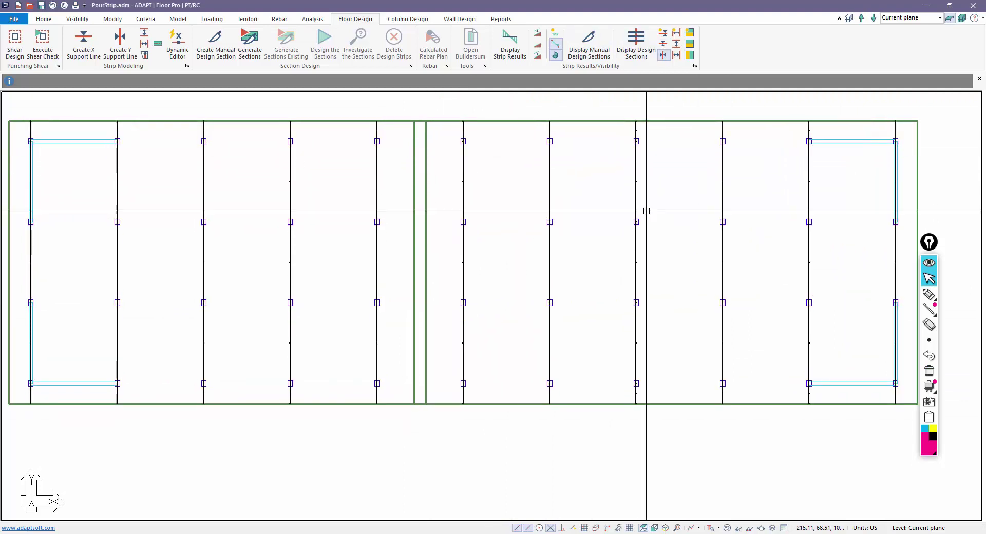
{"action": "left_click", "coordinate": [929, 294]}
{"action": "left_click_drag", "start_coordinate": [505, 174], "coordinate": [512, 173]}
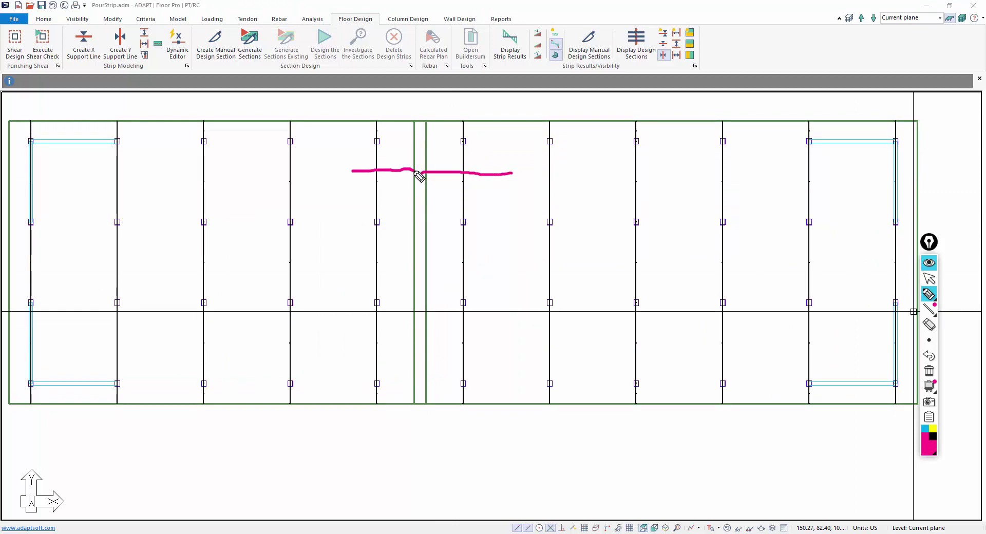
{"action": "left_click", "coordinate": [928, 372]}
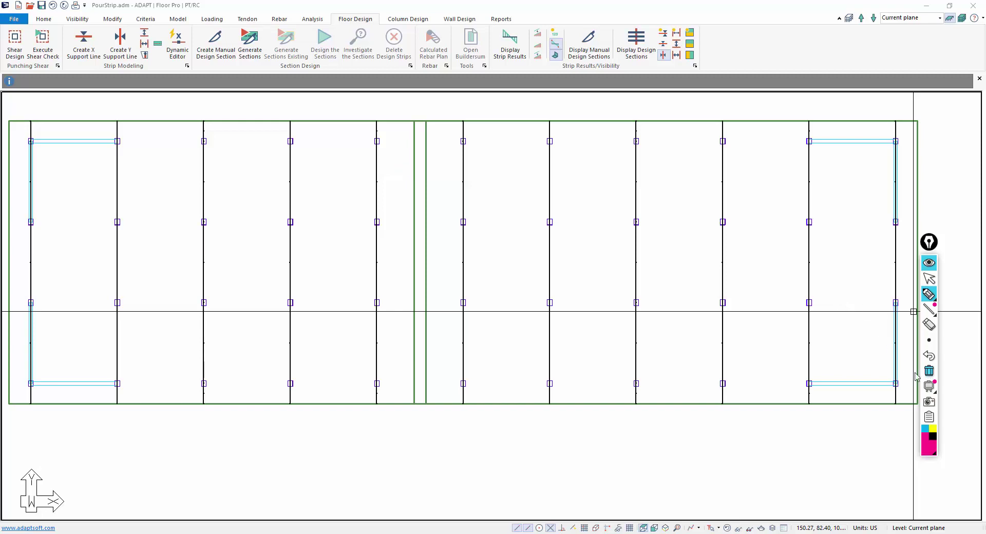
{"action": "left_click", "coordinate": [929, 279]}
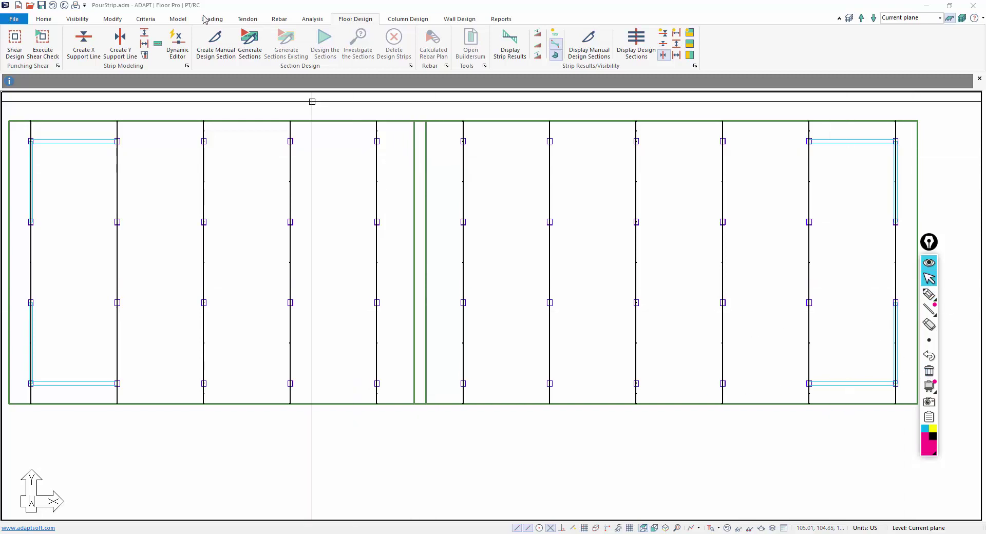
Draw two Y-direction splitters, one along each edge of the pour strip, from the slab's top edge to its bottom edge.
{"action": "left_click", "coordinate": [145, 55]}
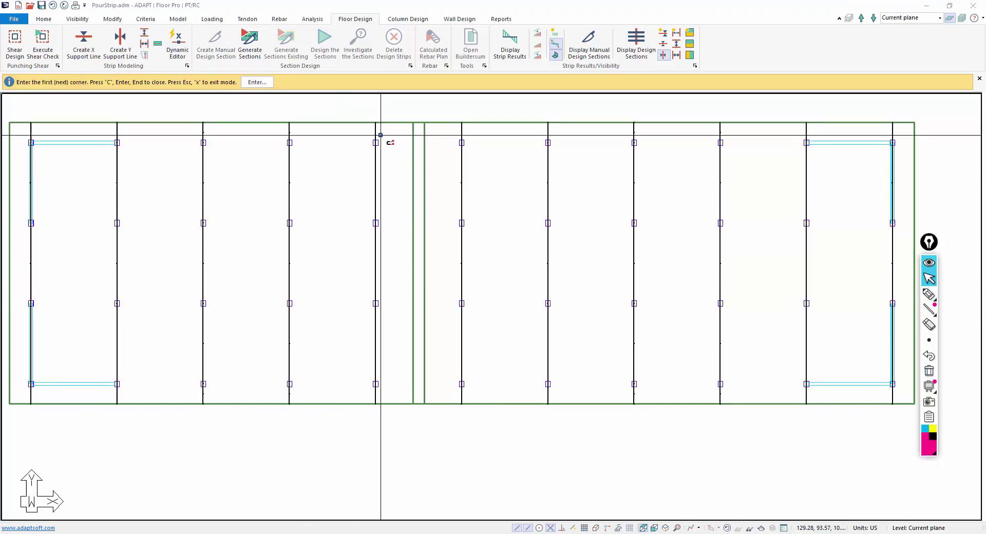
{"action": "left_click", "coordinate": [421, 127]}
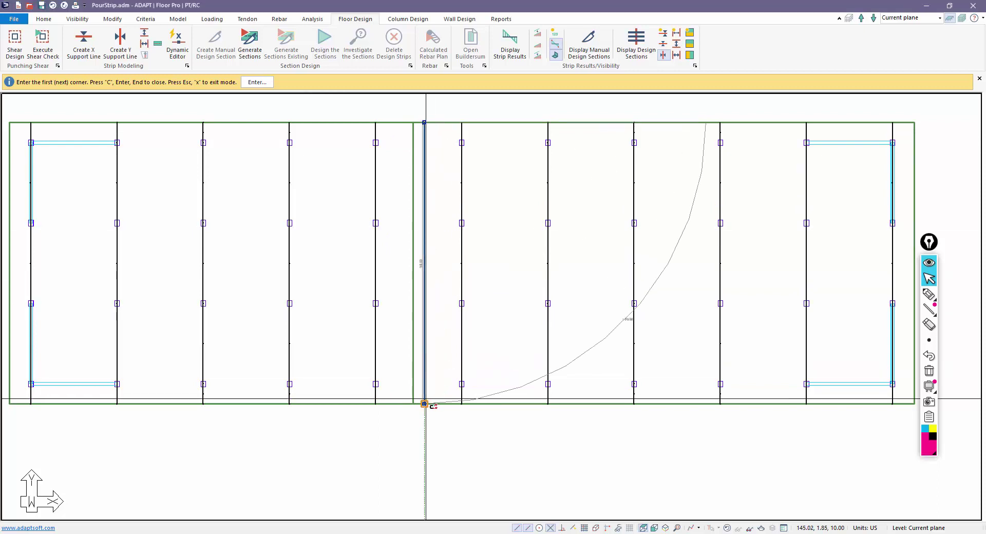
{"action": "left_click", "coordinate": [424, 402]}
{"action": "left_click", "coordinate": [413, 123]}
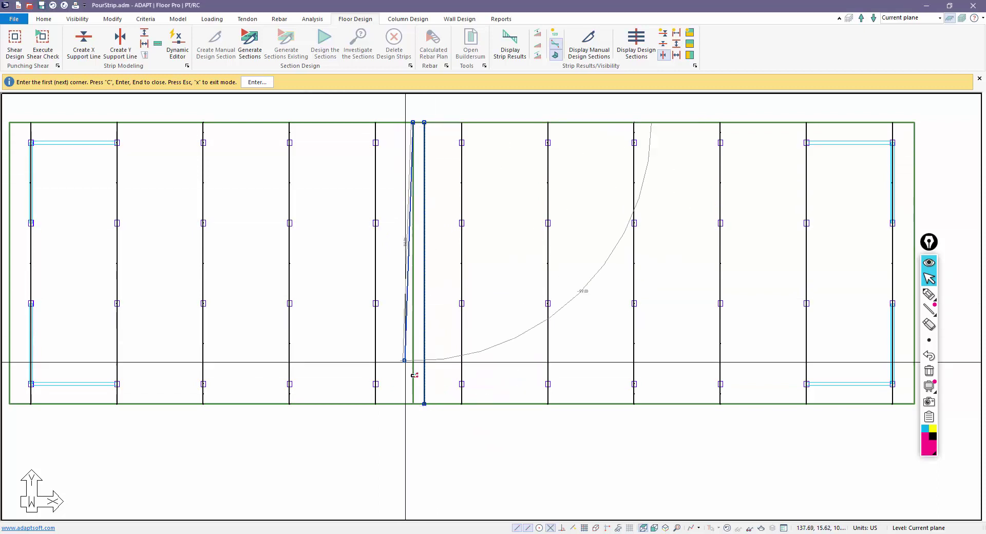
{"action": "left_click", "coordinate": [413, 402]}
{"action": "right_click", "coordinate": [443, 102]}
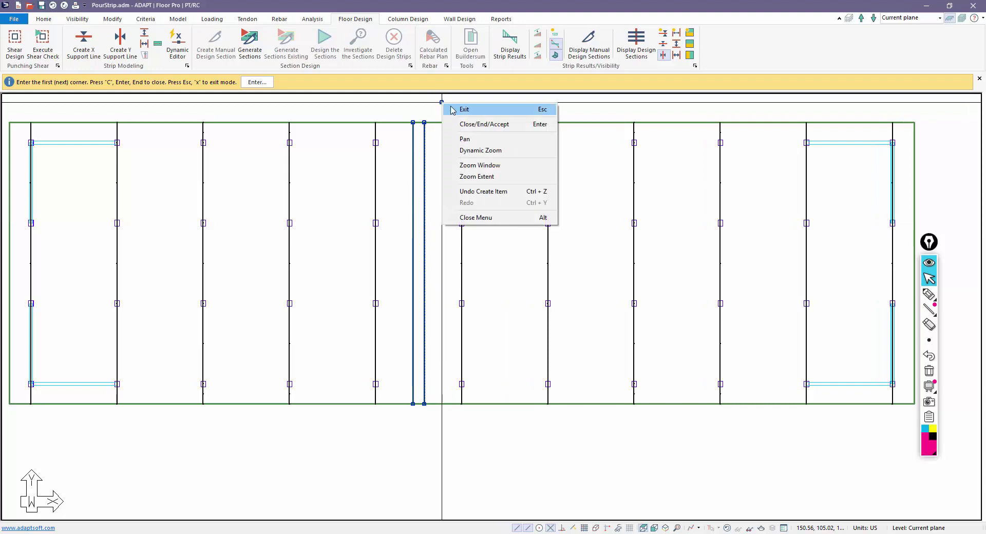
{"action": "left_click", "coordinate": [451, 110]}
Generate the design sections, hide the tributary regions and display only the X-direction support lines.
{"action": "left_click", "coordinate": [250, 50]}
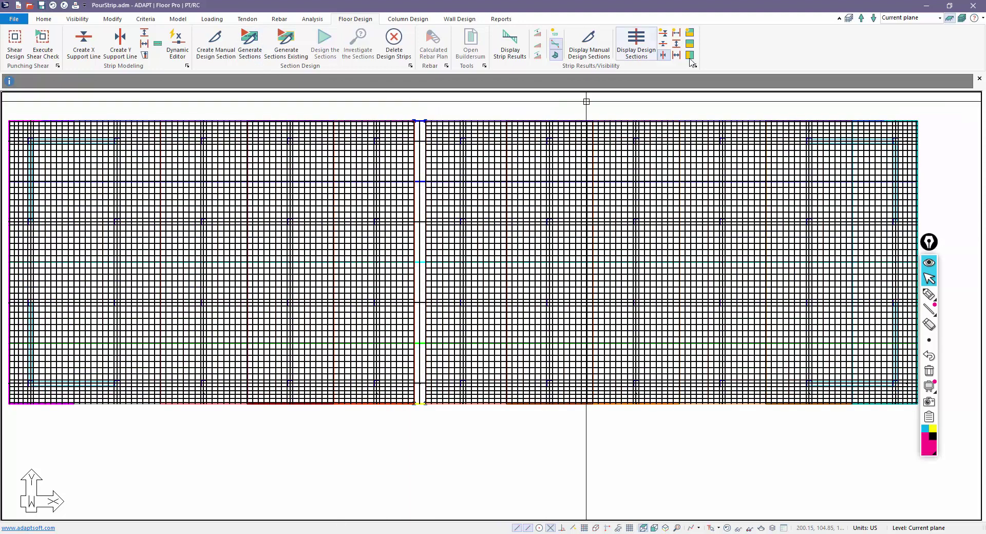
{"action": "left_click", "coordinate": [665, 35]}
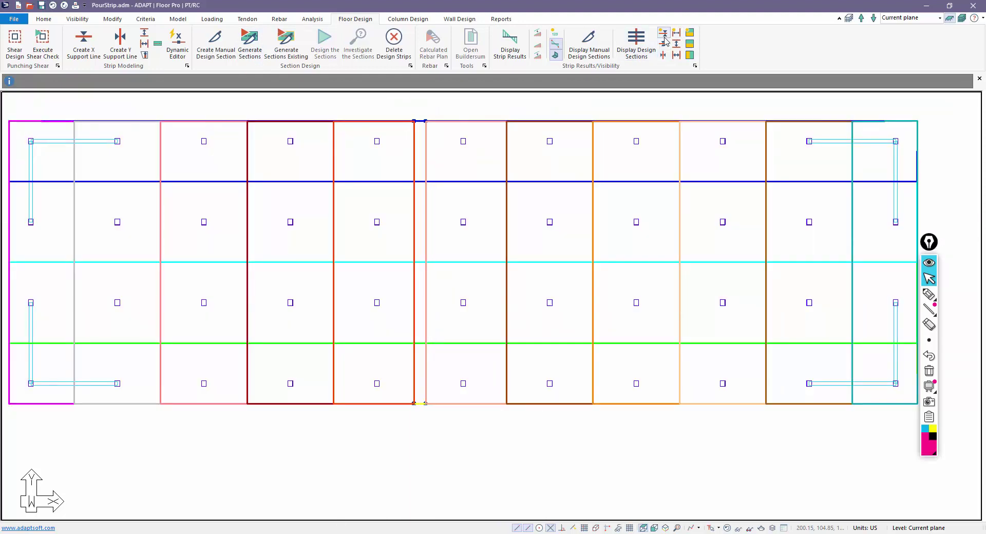
{"action": "left_click", "coordinate": [690, 34]}
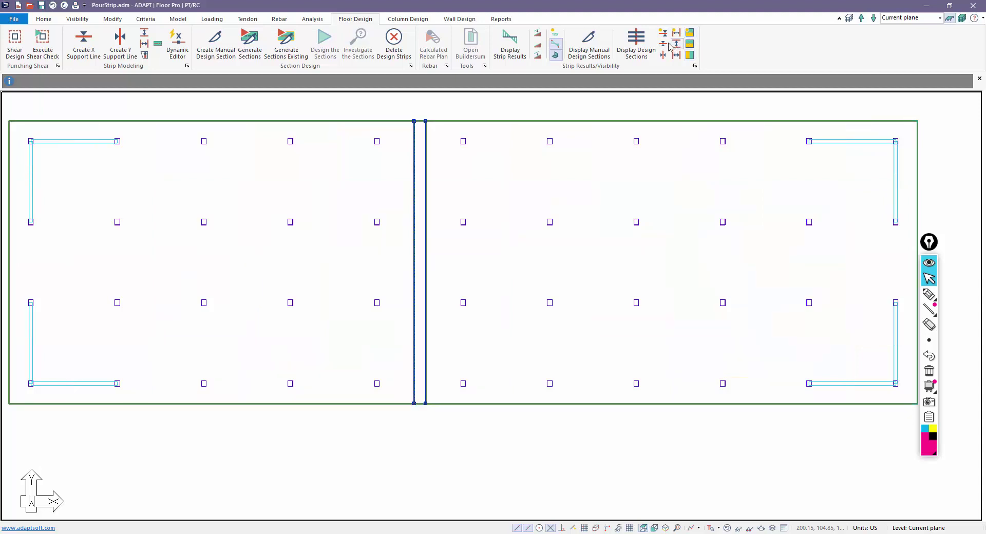
{"action": "left_click", "coordinate": [670, 46]}
Examine the top X-direction support line's design sections where they cross the pour strip.
{"action": "scroll", "coordinate": [416, 188], "scroll_direction": "up", "scroll_amount": 3}
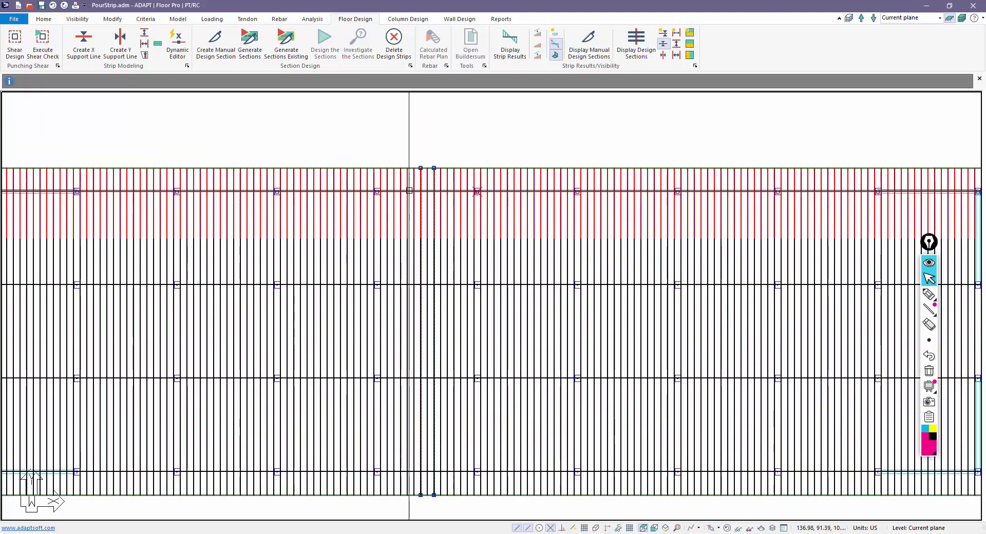
{"action": "scroll", "coordinate": [419, 172], "scroll_direction": "up", "scroll_amount": 1}
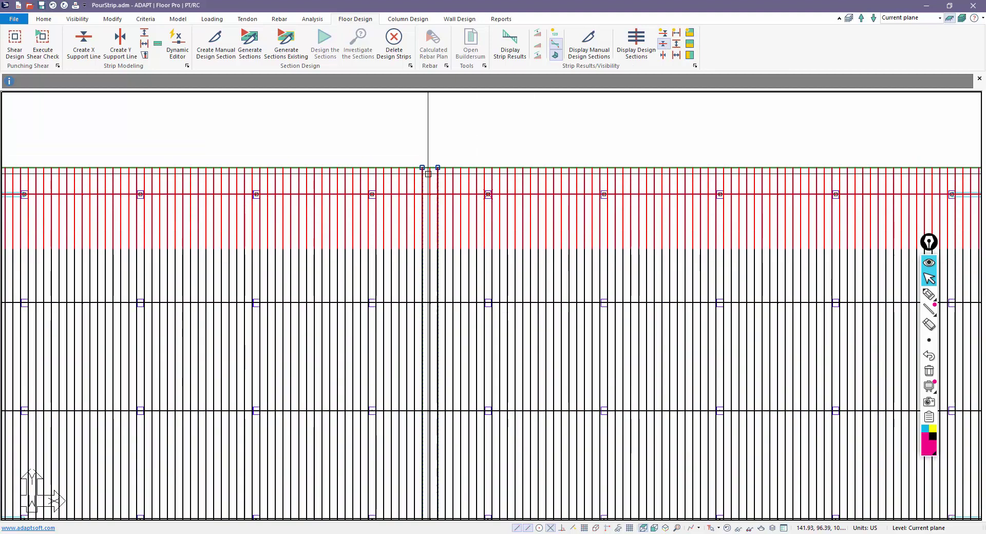
{"action": "left_click", "coordinate": [450, 141]}
{"action": "scroll", "coordinate": [446, 169], "scroll_direction": "down", "scroll_amount": 2}
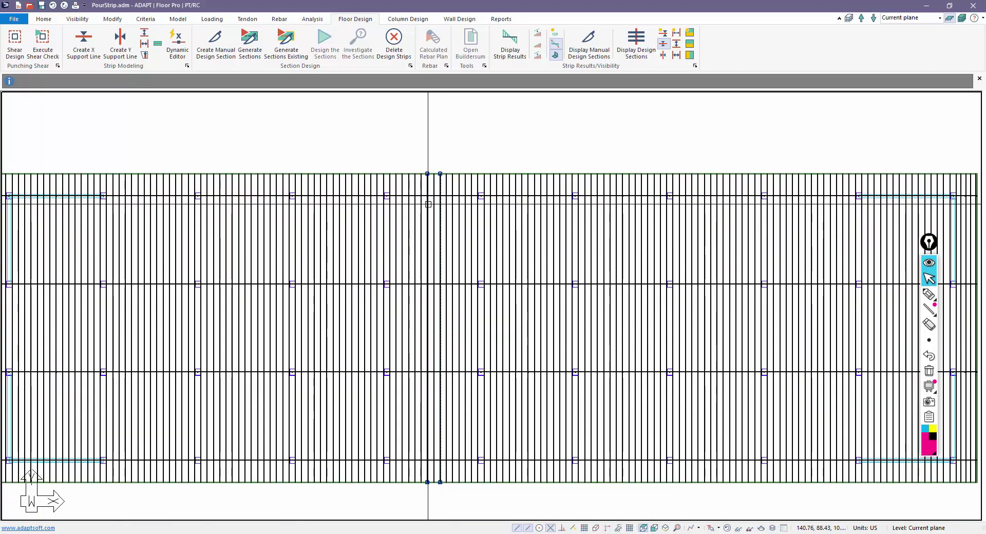
Mark up the top support line across both pour strip edges with the annotation pen, and clear the marks.
{"action": "left_click", "coordinate": [928, 294]}
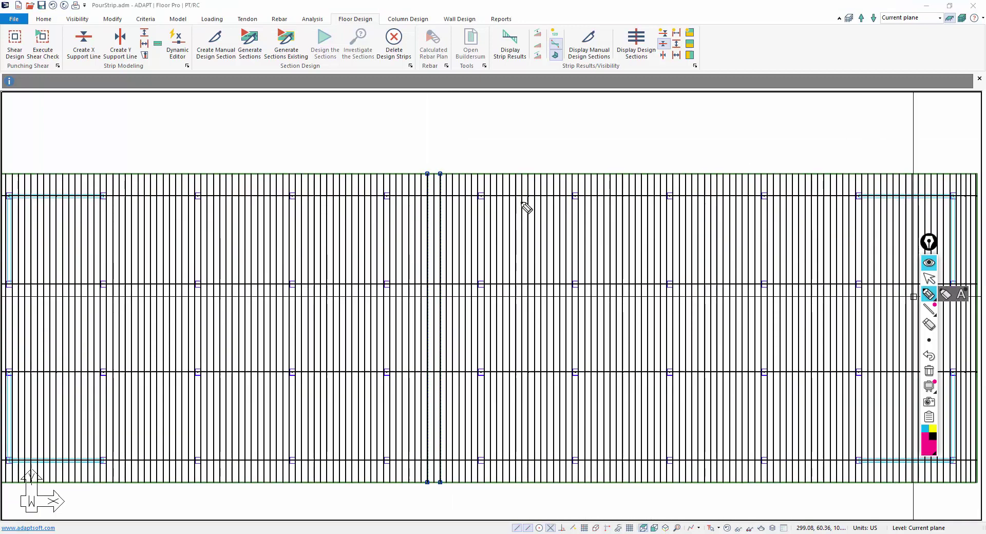
{"action": "left_click_drag", "start_coordinate": [378, 195], "coordinate": [426, 196]}
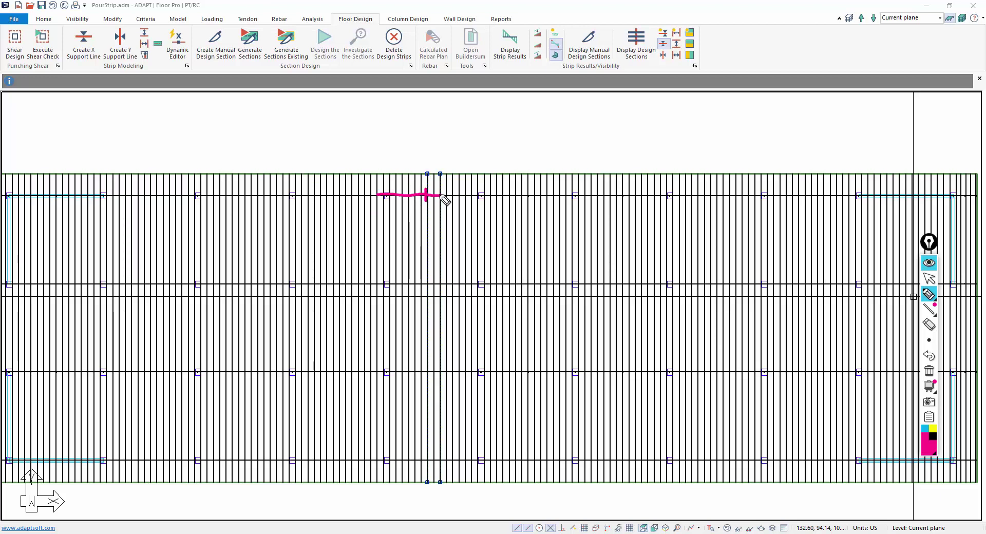
{"action": "left_click_drag", "start_coordinate": [438, 197], "coordinate": [442, 198]}
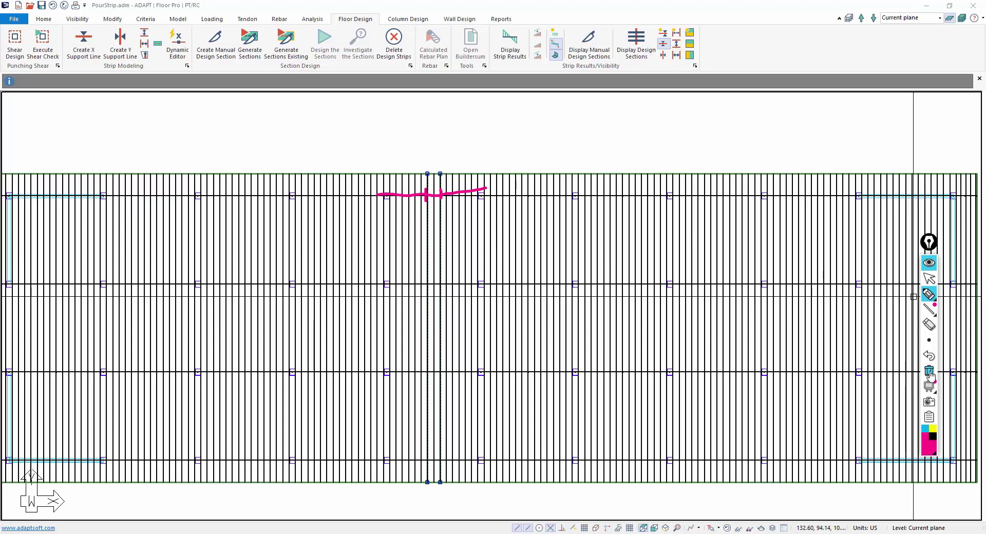
{"action": "left_click", "coordinate": [929, 371]}
{"action": "left_click", "coordinate": [929, 277]}
Review the top X-direction support line's design sections and its design section options.
{"action": "left_click", "coordinate": [417, 194]}
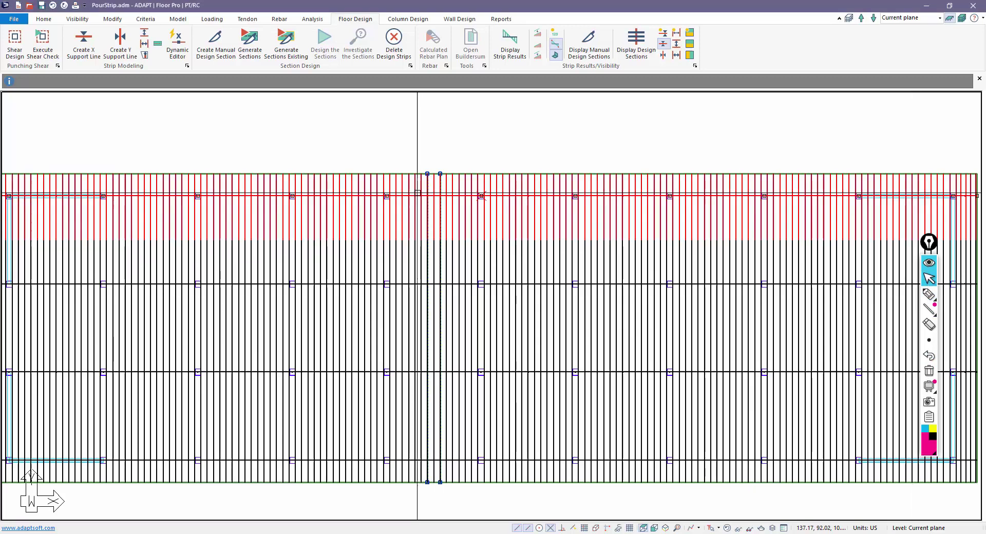
{"action": "double_click", "coordinate": [417, 194]}
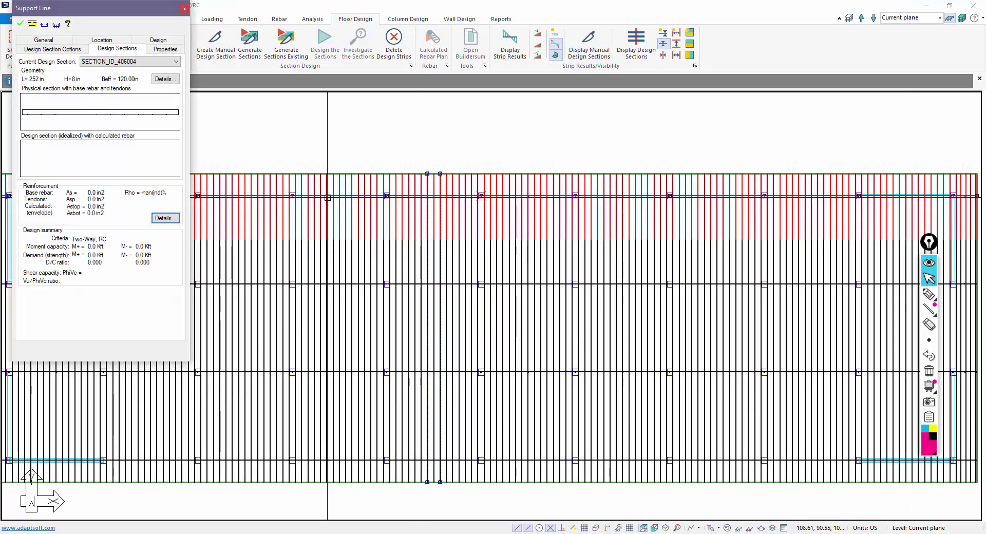
{"action": "left_click", "coordinate": [52, 49]}
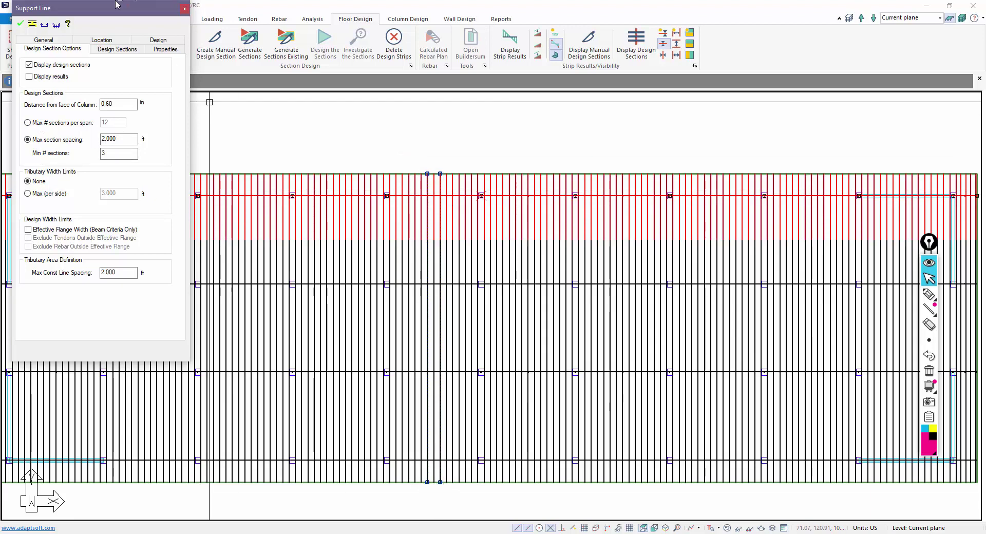
{"action": "left_click", "coordinate": [183, 9]}
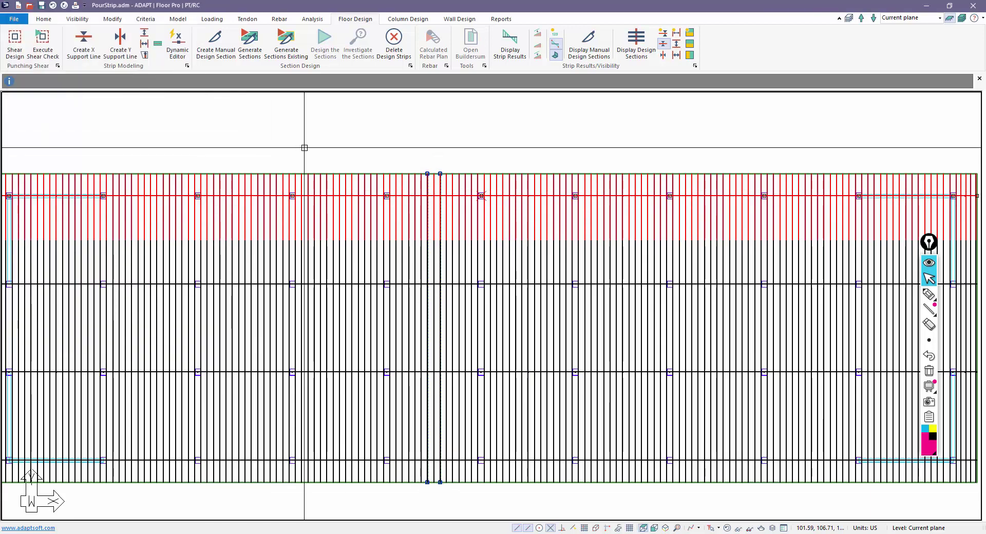
Display the Y-direction support lines instead of the X-direction ones, and draw a Y-direction support line along the middle of the pour strip.
{"action": "scroll", "coordinate": [471, 297], "scroll_direction": "down", "scroll_amount": 1}
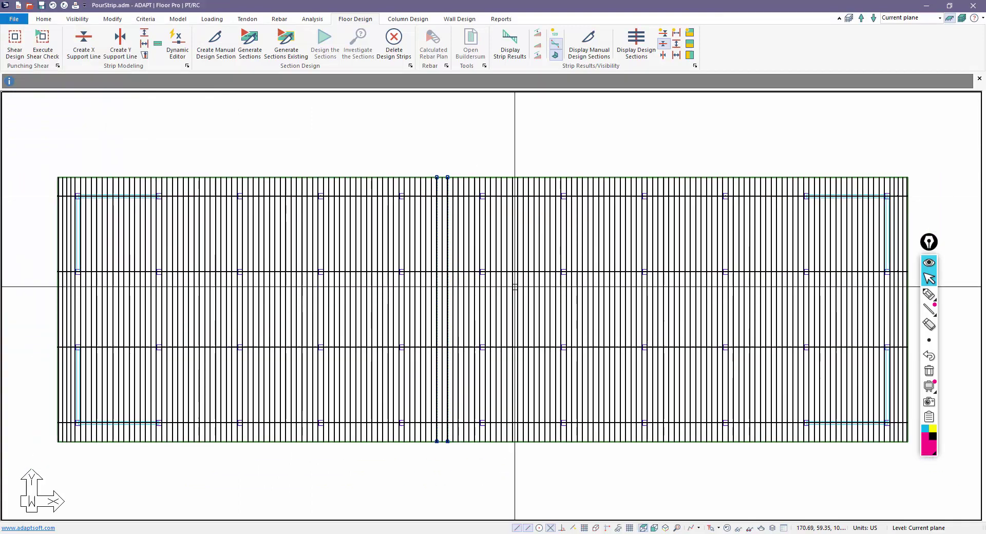
{"action": "left_click", "coordinate": [663, 54]}
{"action": "left_click", "coordinate": [663, 55]}
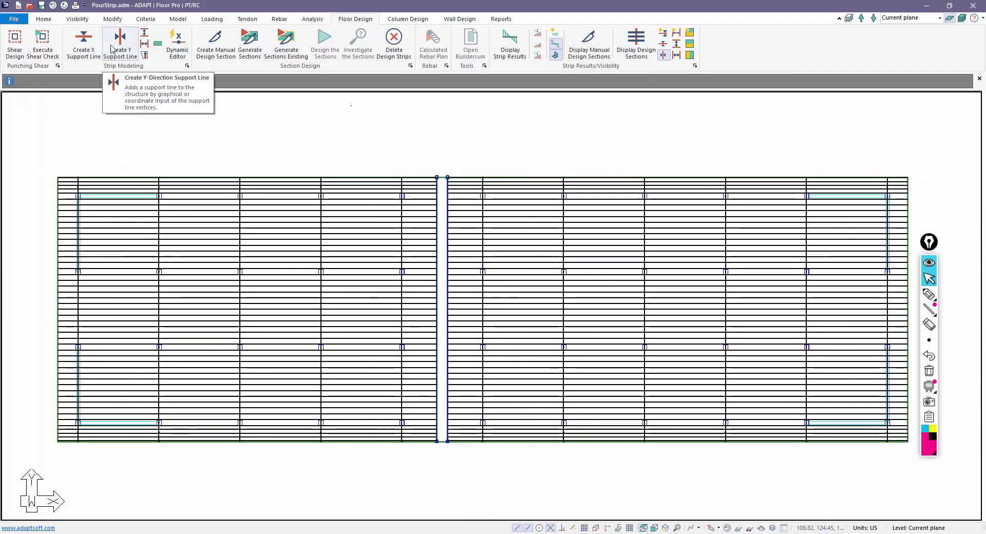
{"action": "left_click", "coordinate": [142, 39]}
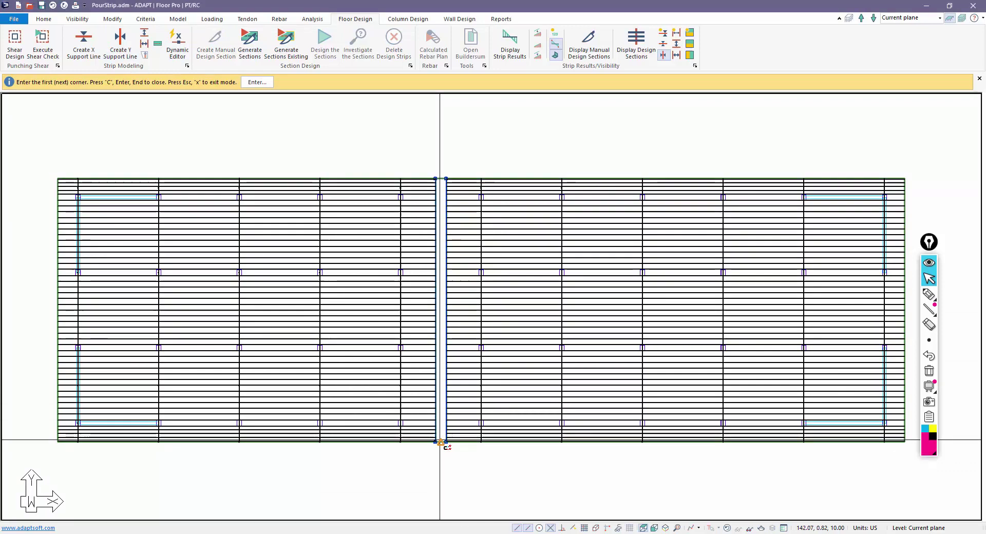
{"action": "left_click", "coordinate": [439, 440]}
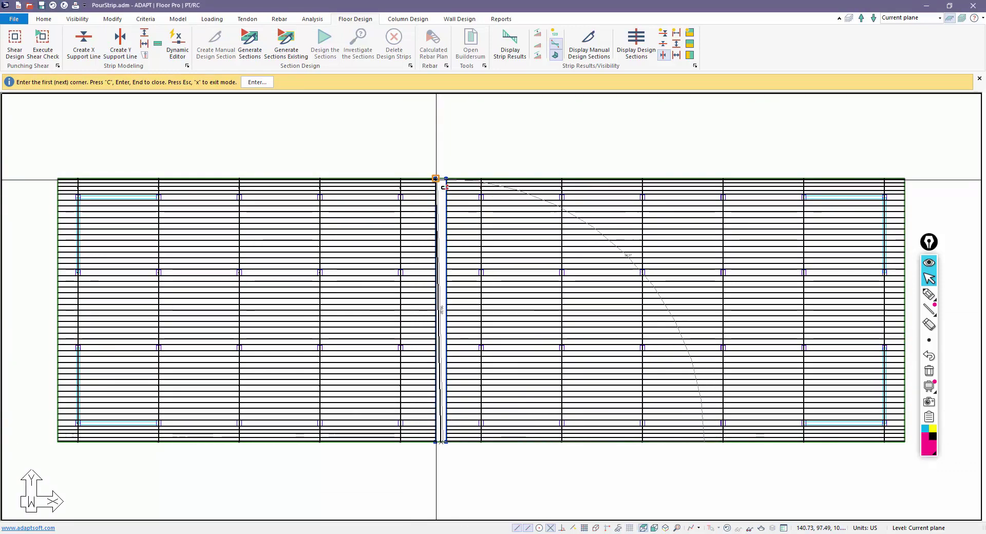
{"action": "right_click", "coordinate": [422, 134]}
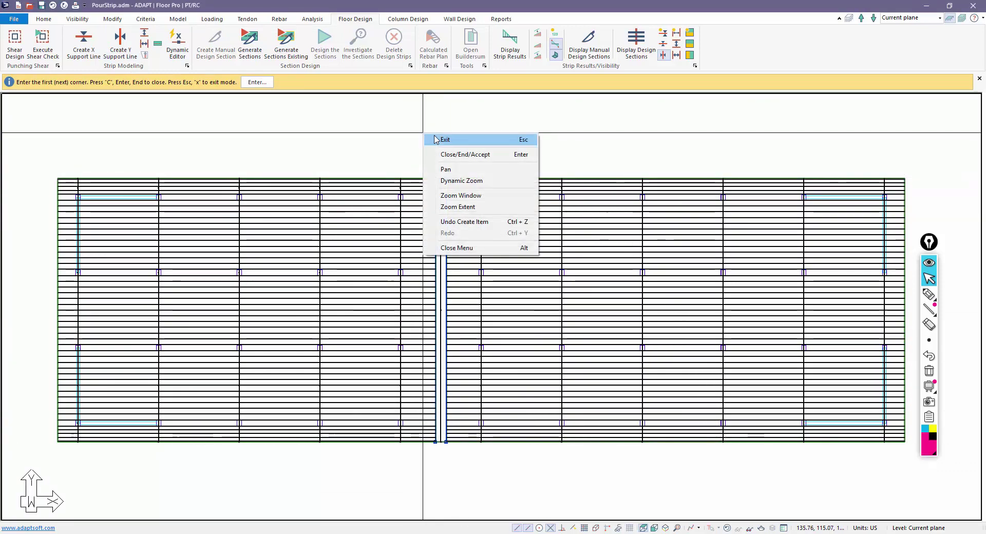
{"action": "left_click", "coordinate": [434, 140]}
Set the pour strip support line's minimum number of sections to 50 and regenerate the existing design sections.
{"action": "scroll", "coordinate": [433, 243], "scroll_direction": "up", "scroll_amount": 2}
{"action": "double_click", "coordinate": [445, 241]}
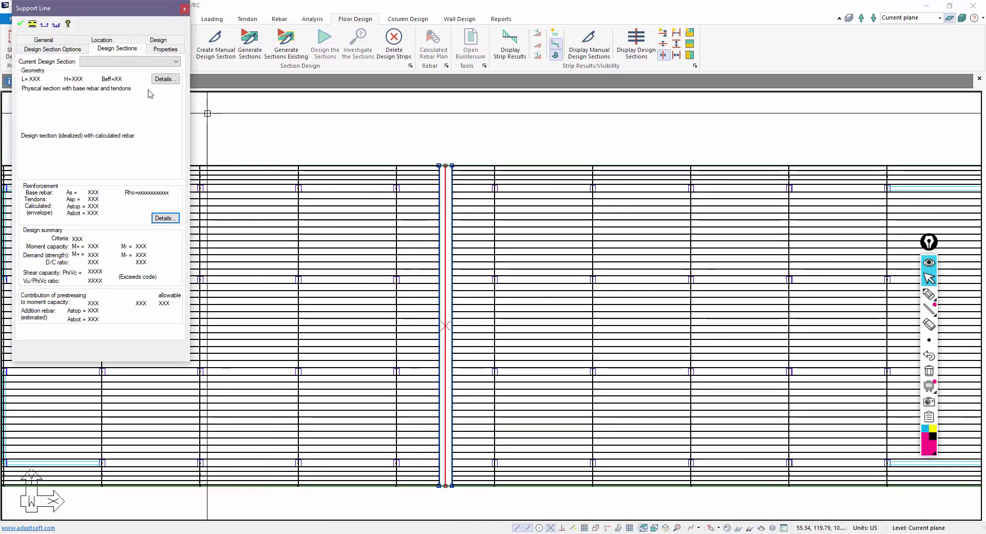
{"action": "left_click", "coordinate": [73, 50]}
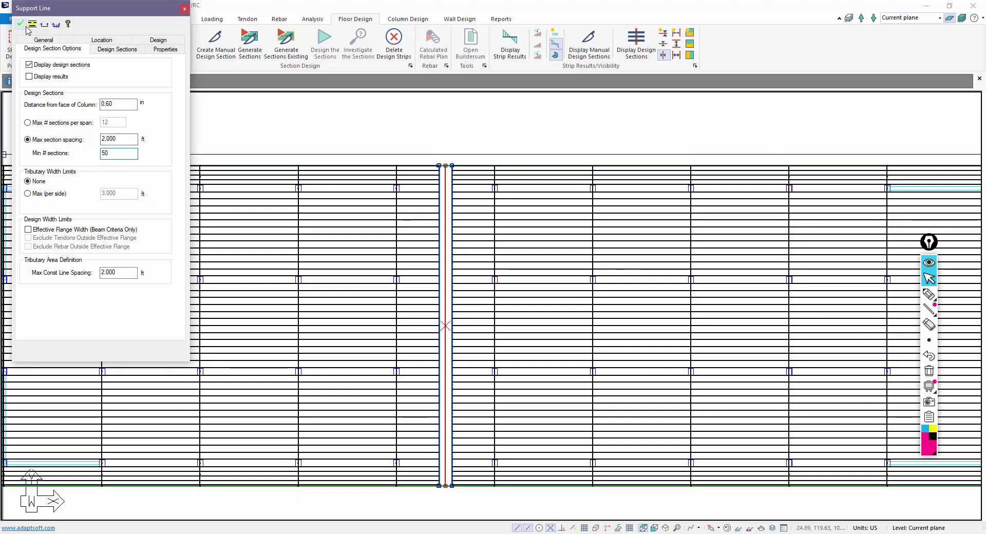
{"action": "key", "text": "Escape"}
{"action": "left_click", "coordinate": [286, 50]}
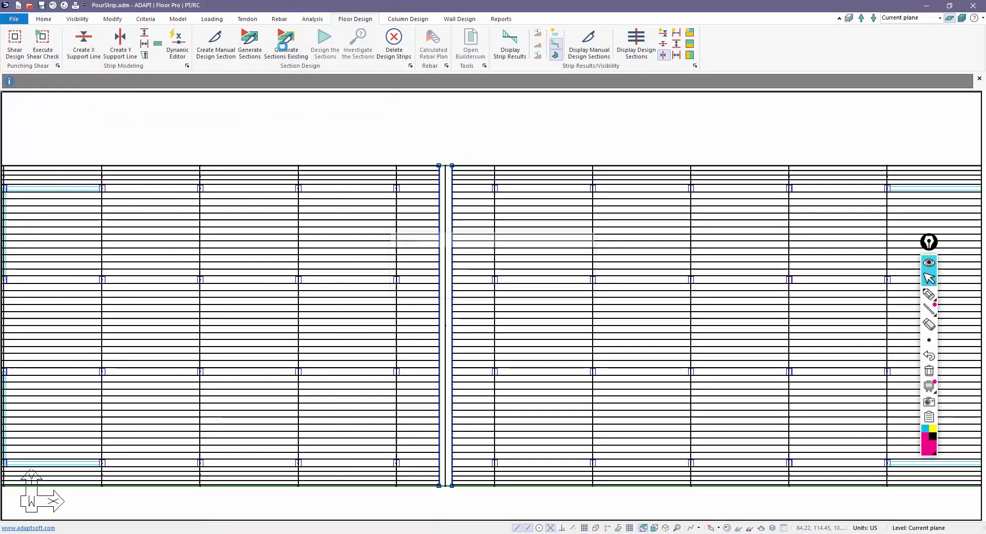
{"action": "left_click", "coordinate": [555, 291]}
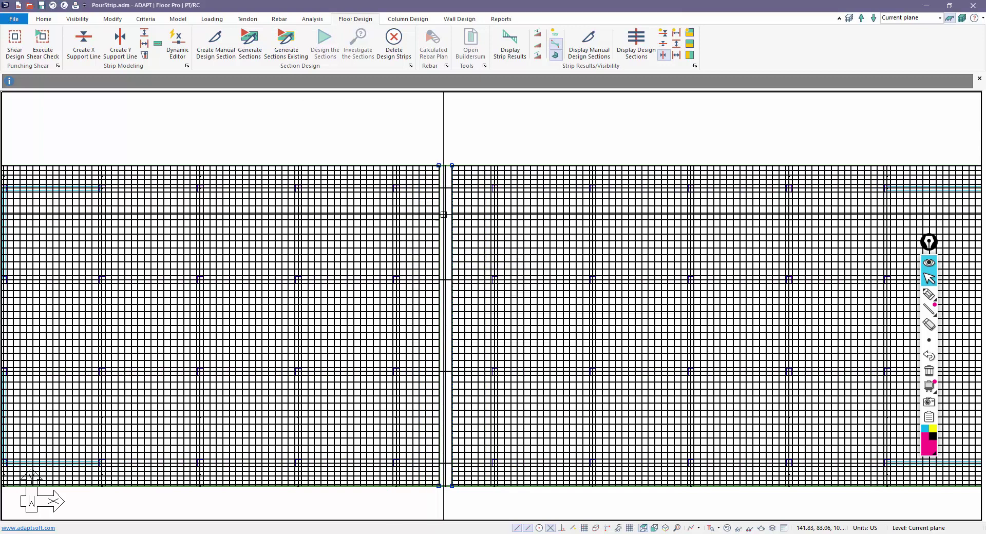
Display only the Y-direction support lines and toggle their design sections to check the pour strip.
{"action": "left_click", "coordinate": [665, 34]}
{"action": "left_click", "coordinate": [663, 54]}
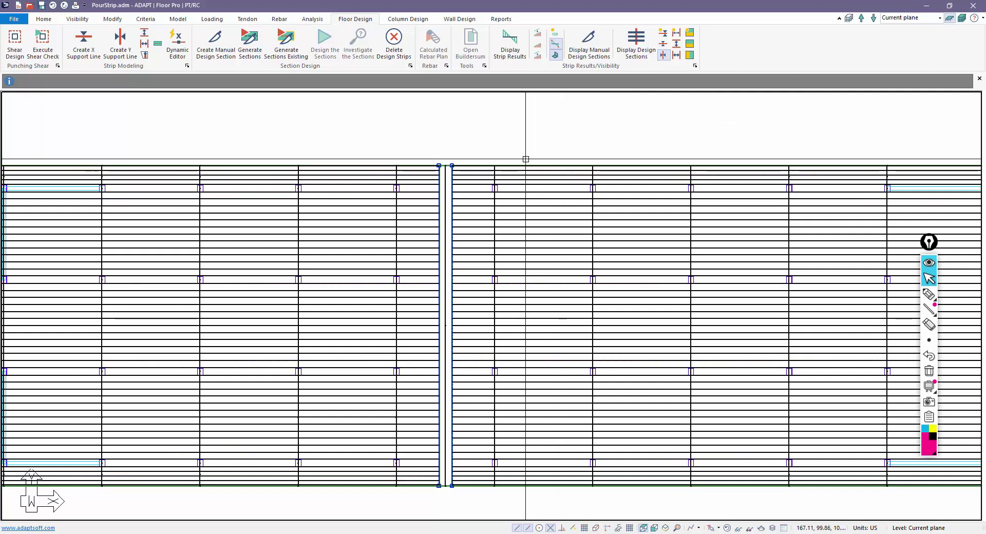
{"action": "left_click", "coordinate": [637, 50]}
{"action": "left_click", "coordinate": [637, 51]}
{"action": "left_click", "coordinate": [637, 53]}
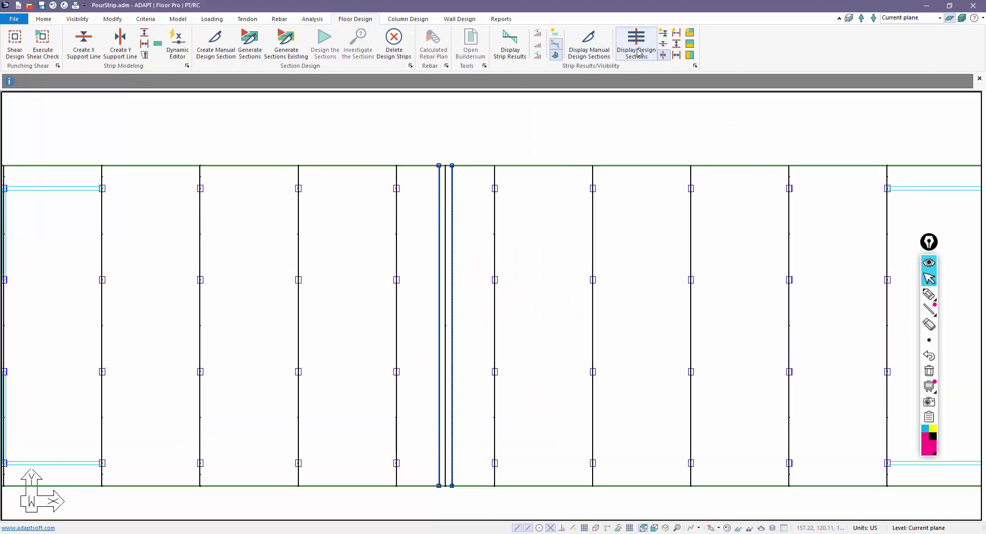
{"action": "left_click", "coordinate": [637, 53]}
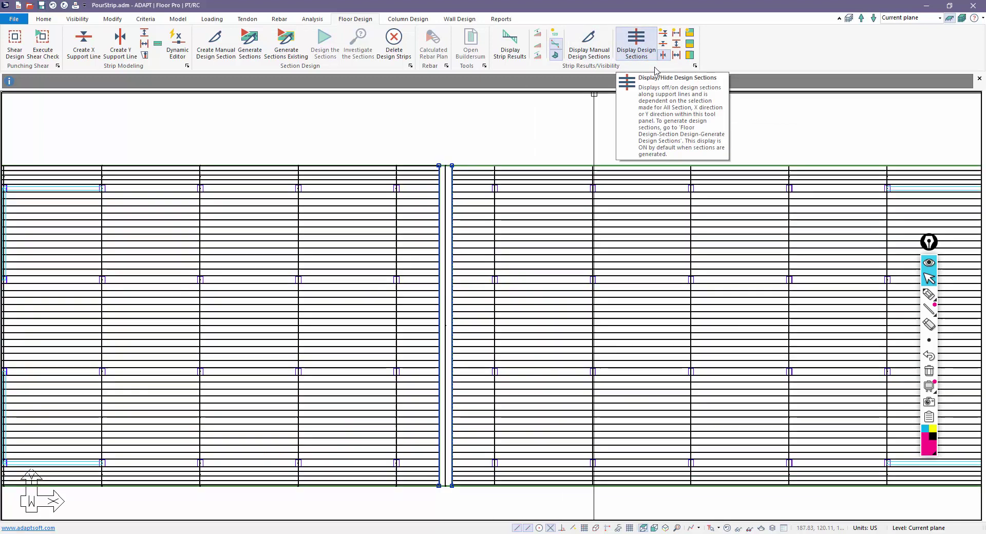
{"action": "left_click", "coordinate": [638, 52]}
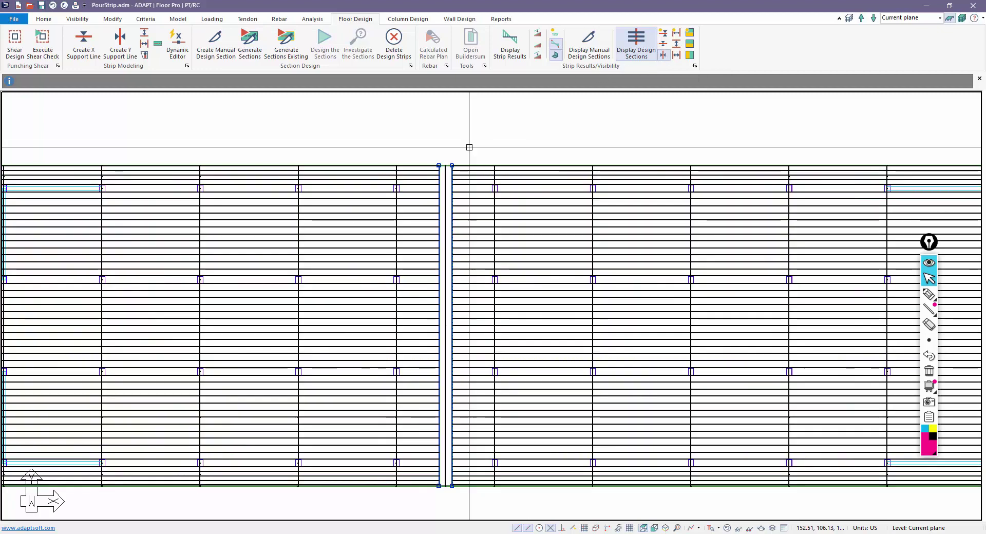
Switch the pour strip support line to a maximum of 50 sections per span and regenerate the existing sections.
{"action": "double_click", "coordinate": [445, 168]}
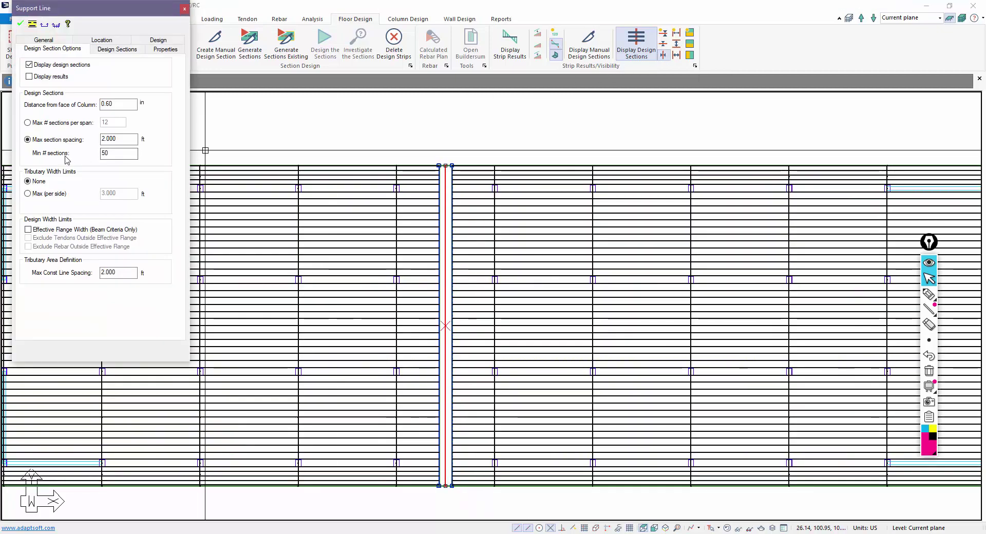
{"action": "left_click", "coordinate": [34, 124]}
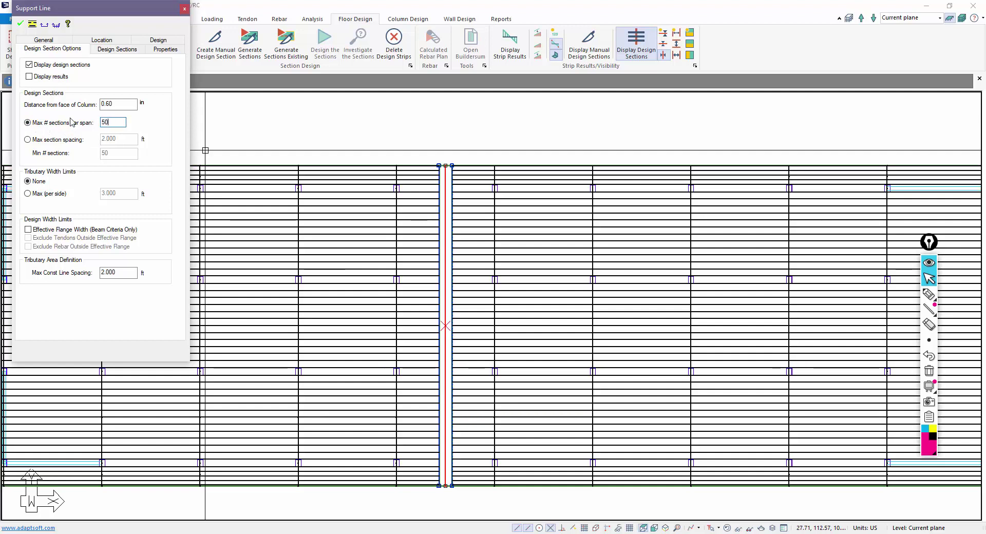
{"action": "left_click", "coordinate": [21, 25]}
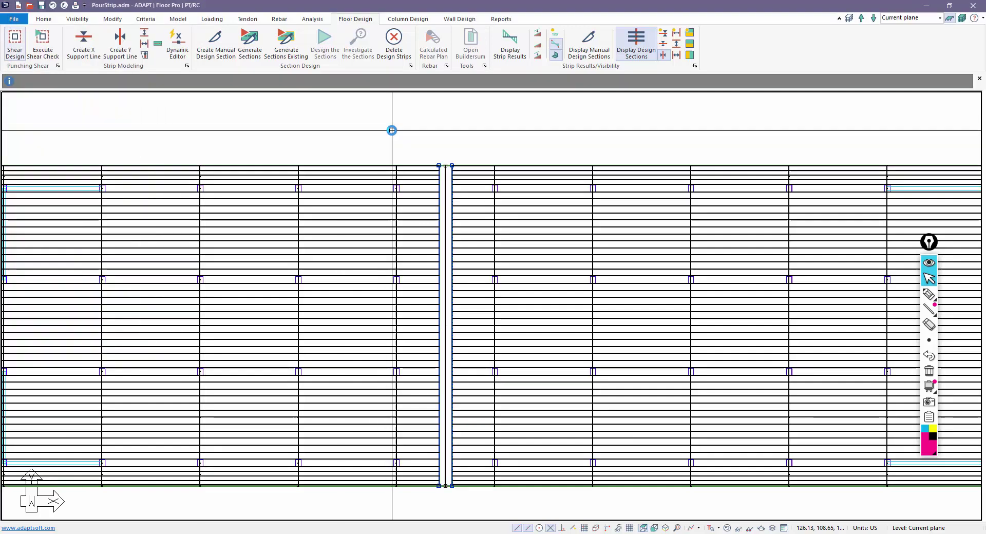
{"action": "left_click", "coordinate": [287, 53]}
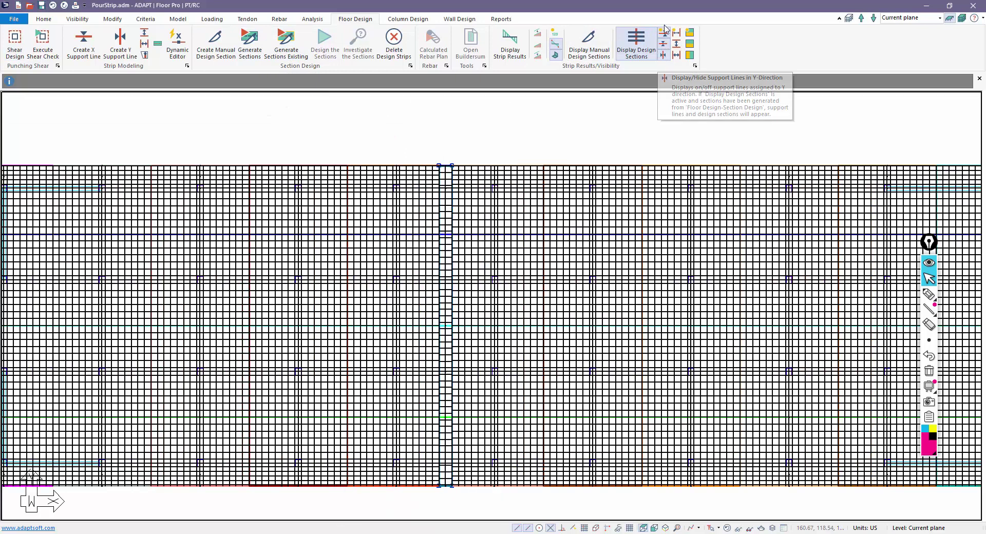
Display only the Y-direction support lines and examine the design sections in the pour strip and across the slab.
{"action": "left_click", "coordinate": [662, 41]}
{"action": "left_click", "coordinate": [664, 58]}
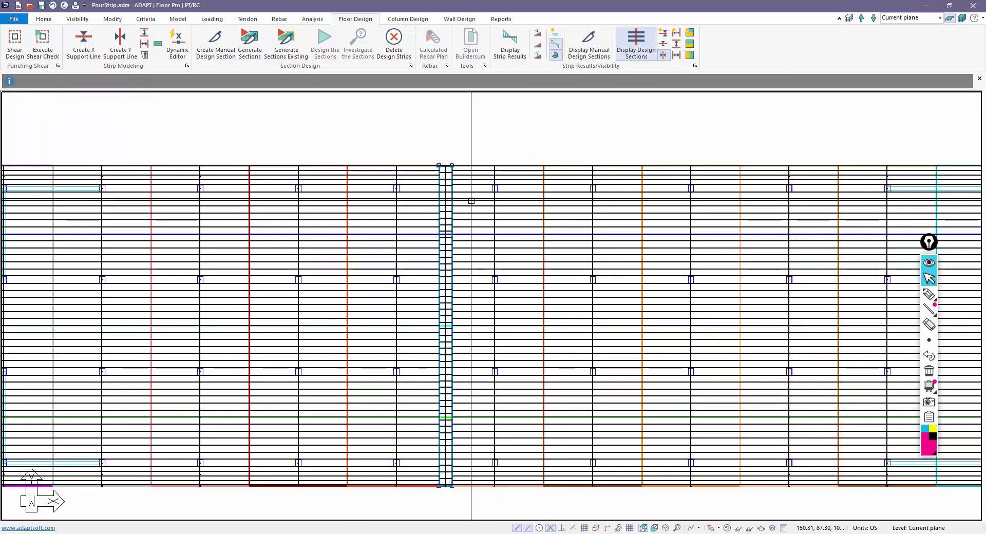
{"action": "scroll", "coordinate": [443, 188], "scroll_direction": "down", "scroll_amount": 1}
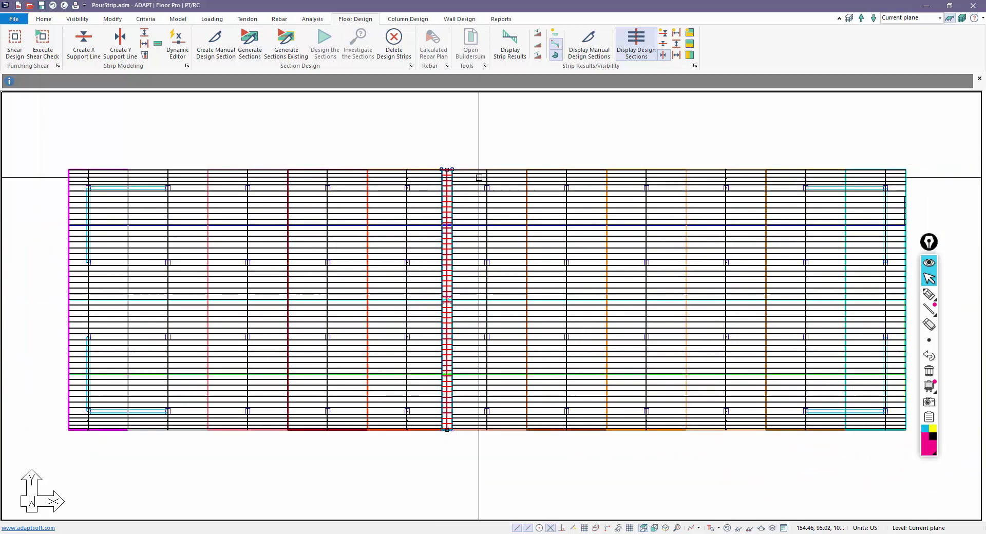
{"action": "scroll", "coordinate": [400, 221], "scroll_direction": "down", "scroll_amount": 1}
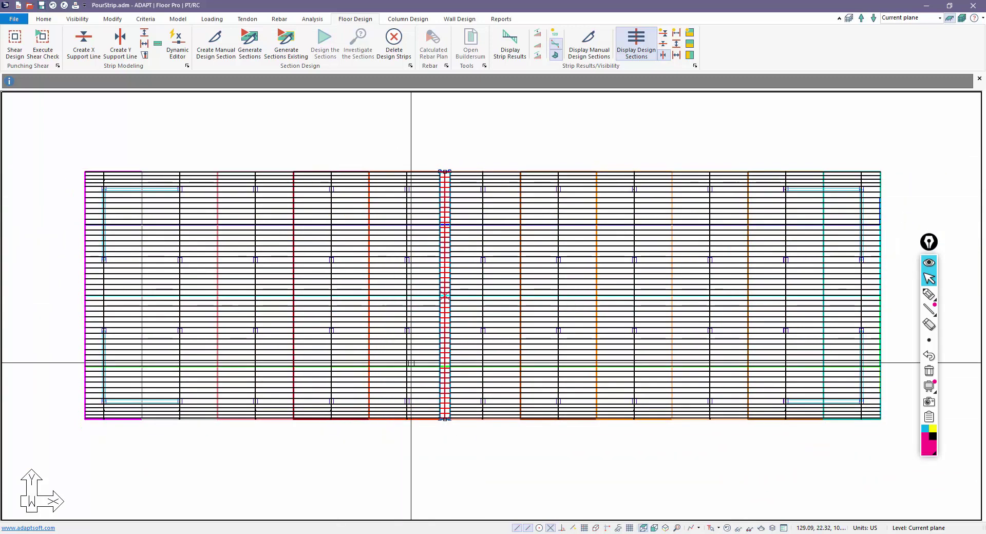